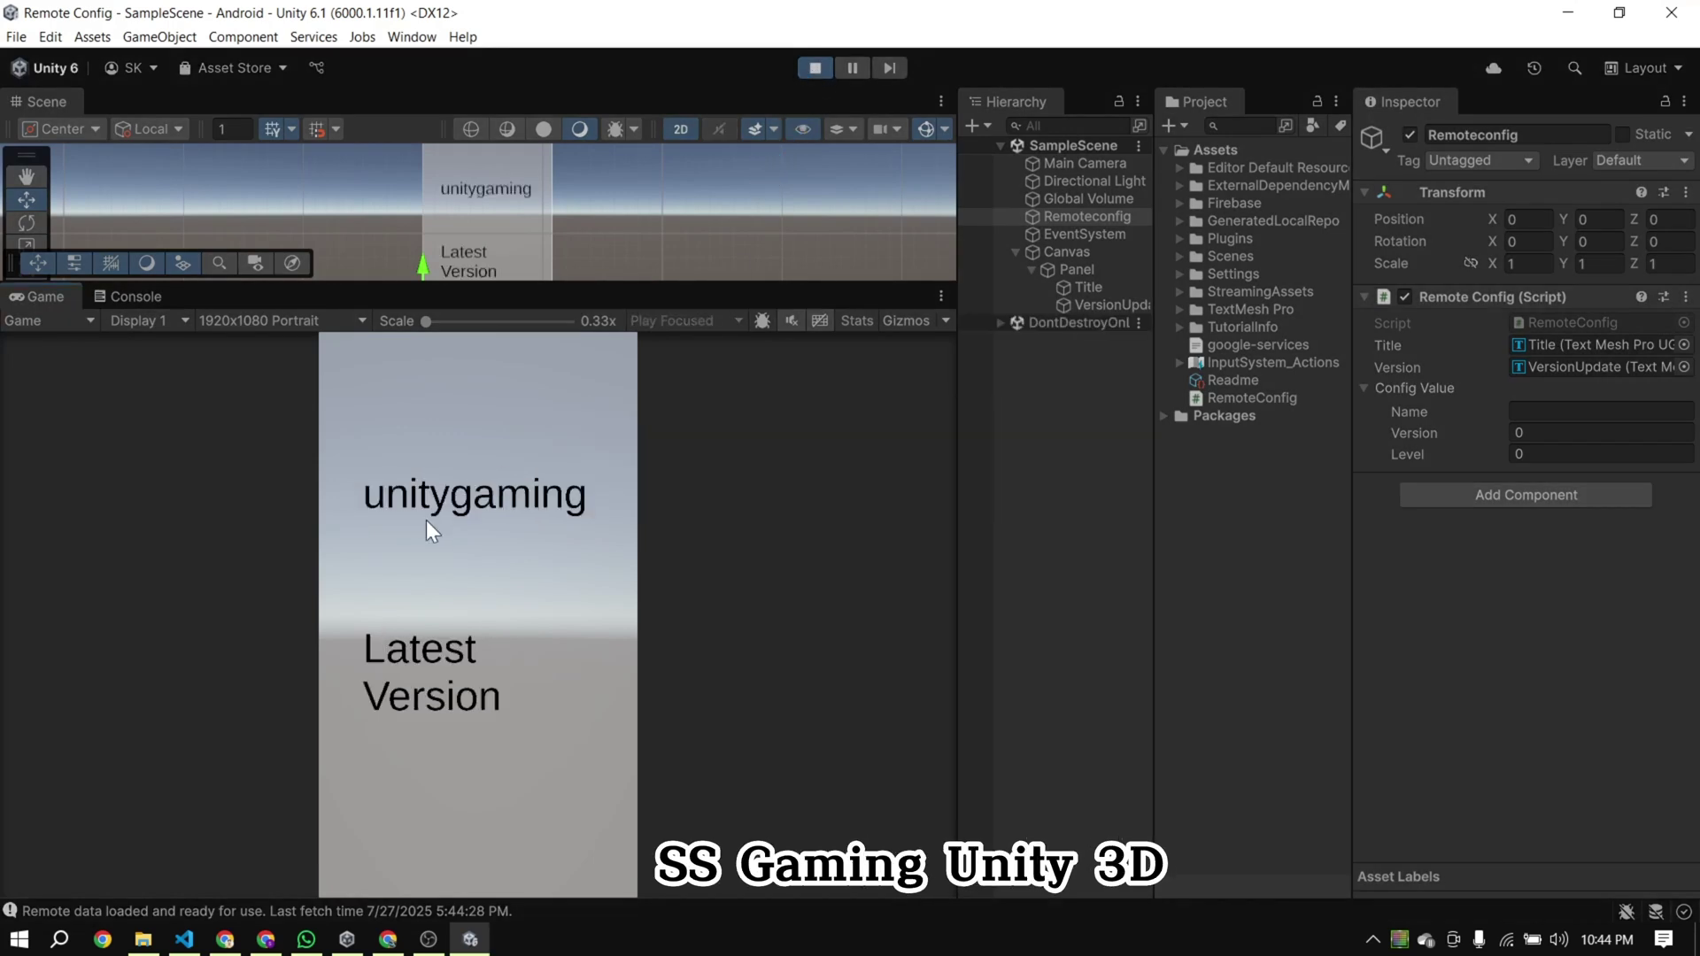
Step: Stop the game preview and switch to the Firebase Remote Config page in Chrome
{"action": "left_click", "coordinate": [814, 68]}
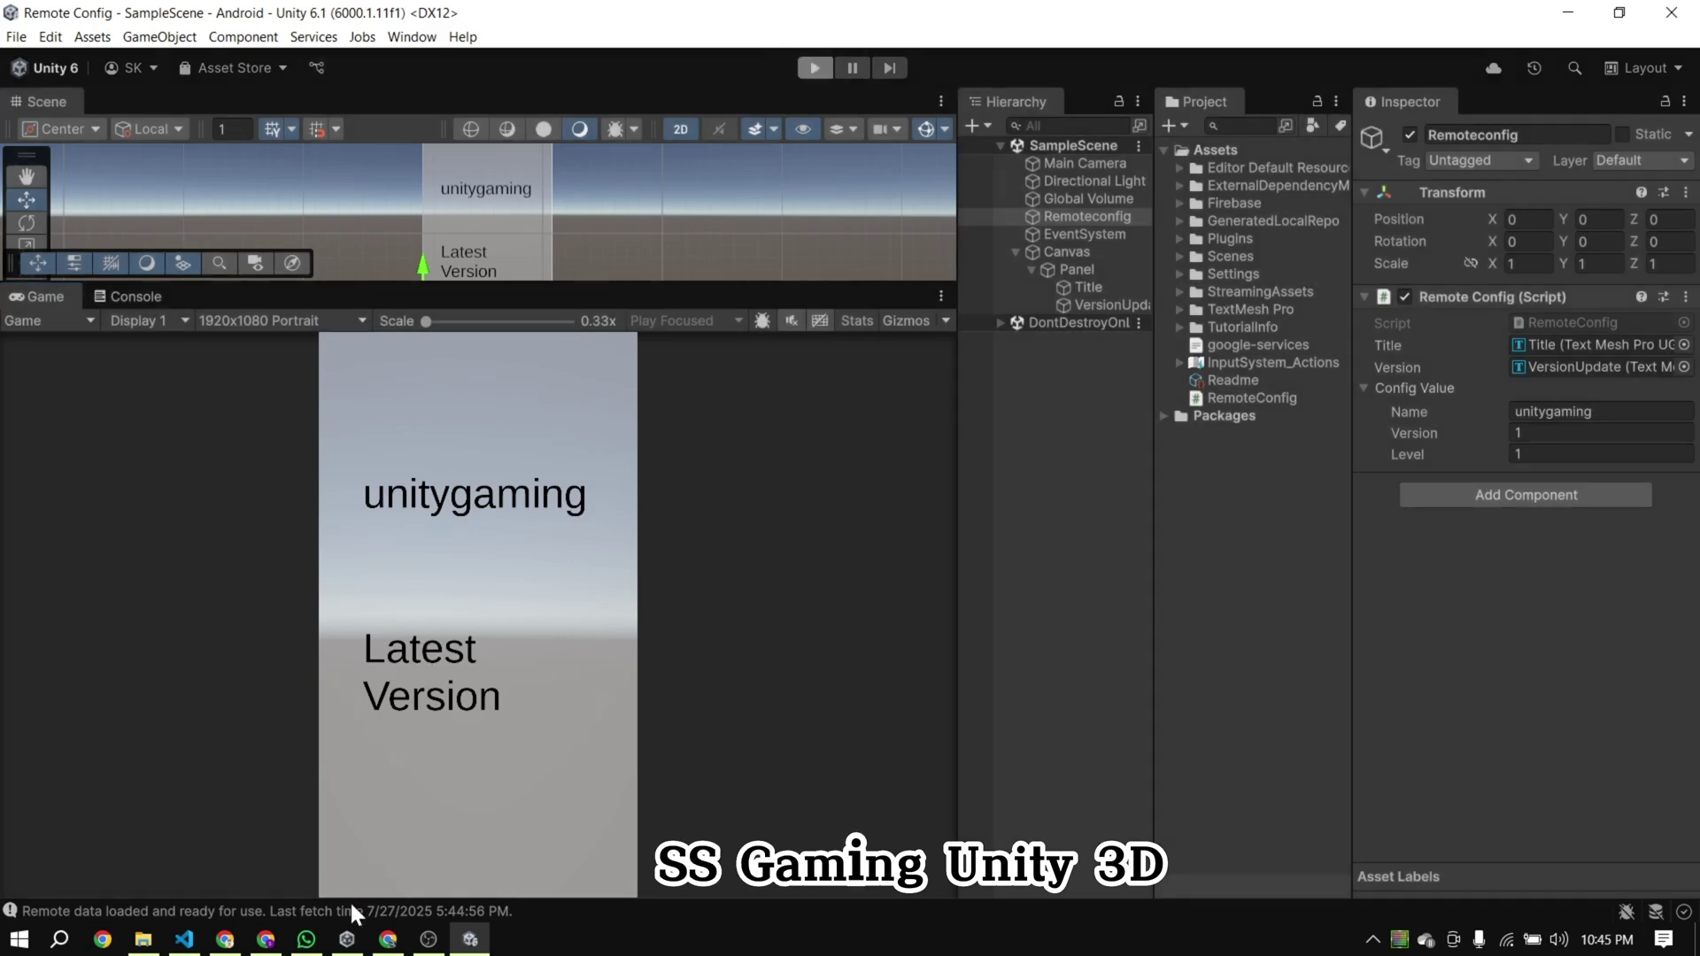
{"action": "left_click", "coordinate": [387, 939]}
{"action": "scroll", "coordinate": [1328, 714], "scroll_direction": "down", "scroll_amount": 1}
Step: Change the version in All_Data's default value from 1.0 to 2.0 and save it
{"action": "left_click", "coordinate": [1508, 815]}
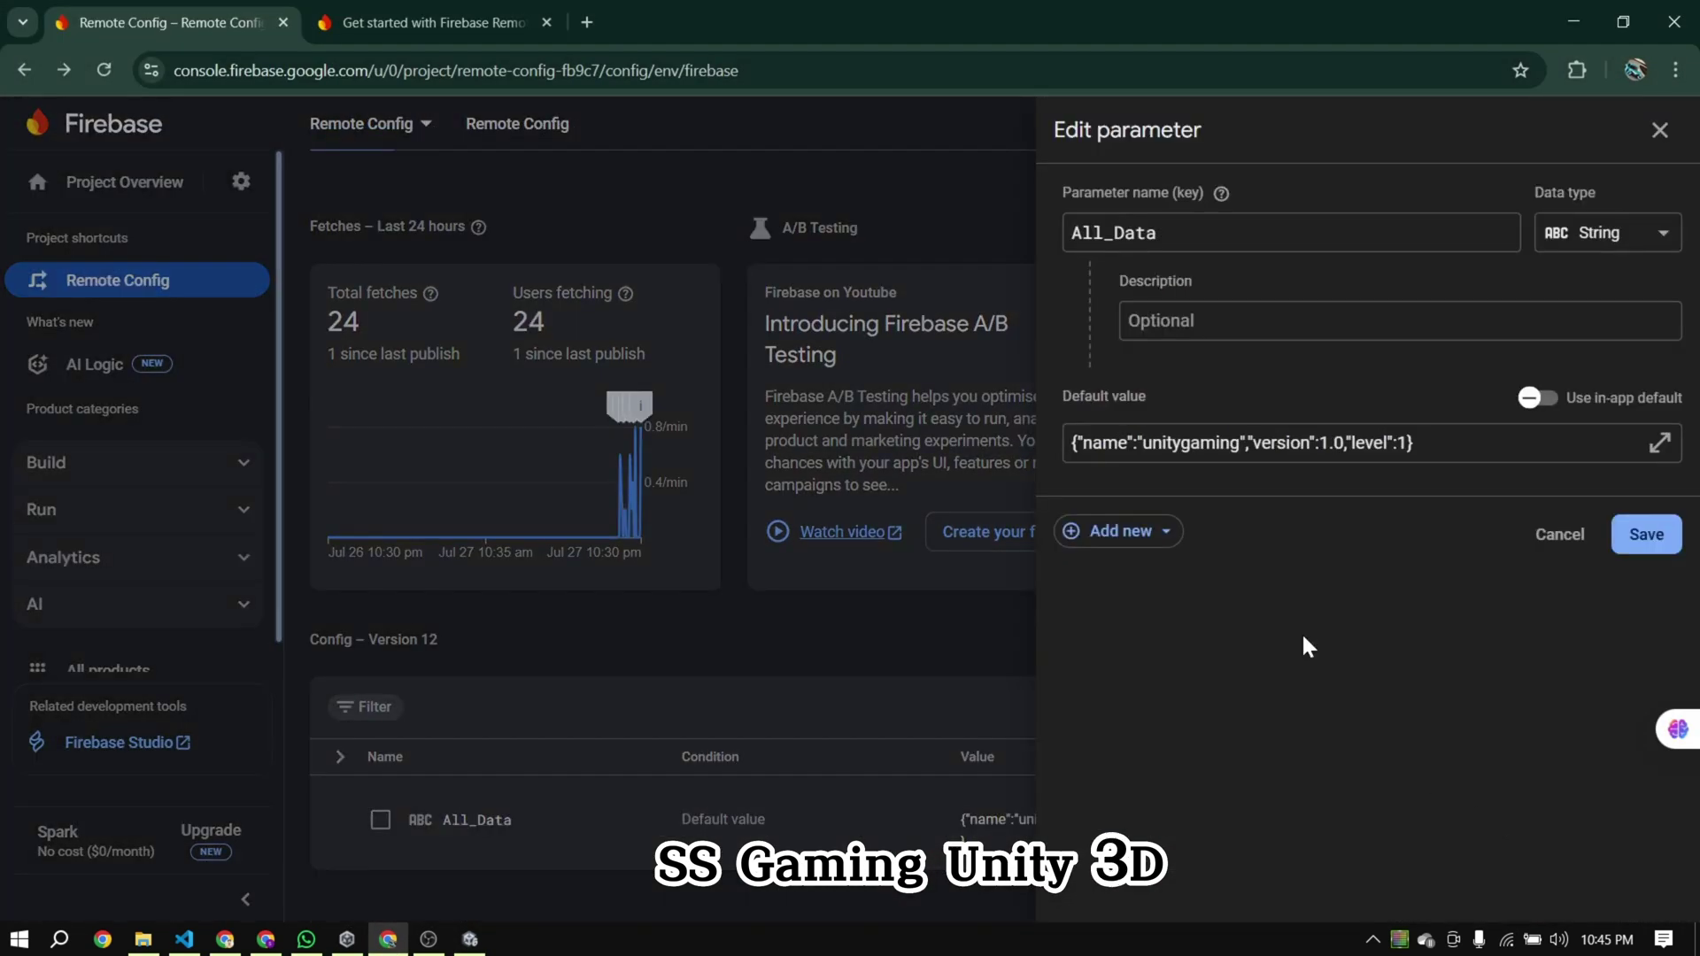
{"action": "left_click", "coordinate": [1334, 444]}
{"action": "left_click_drag", "start_coordinate": [1332, 442], "coordinate": [1320, 443]}
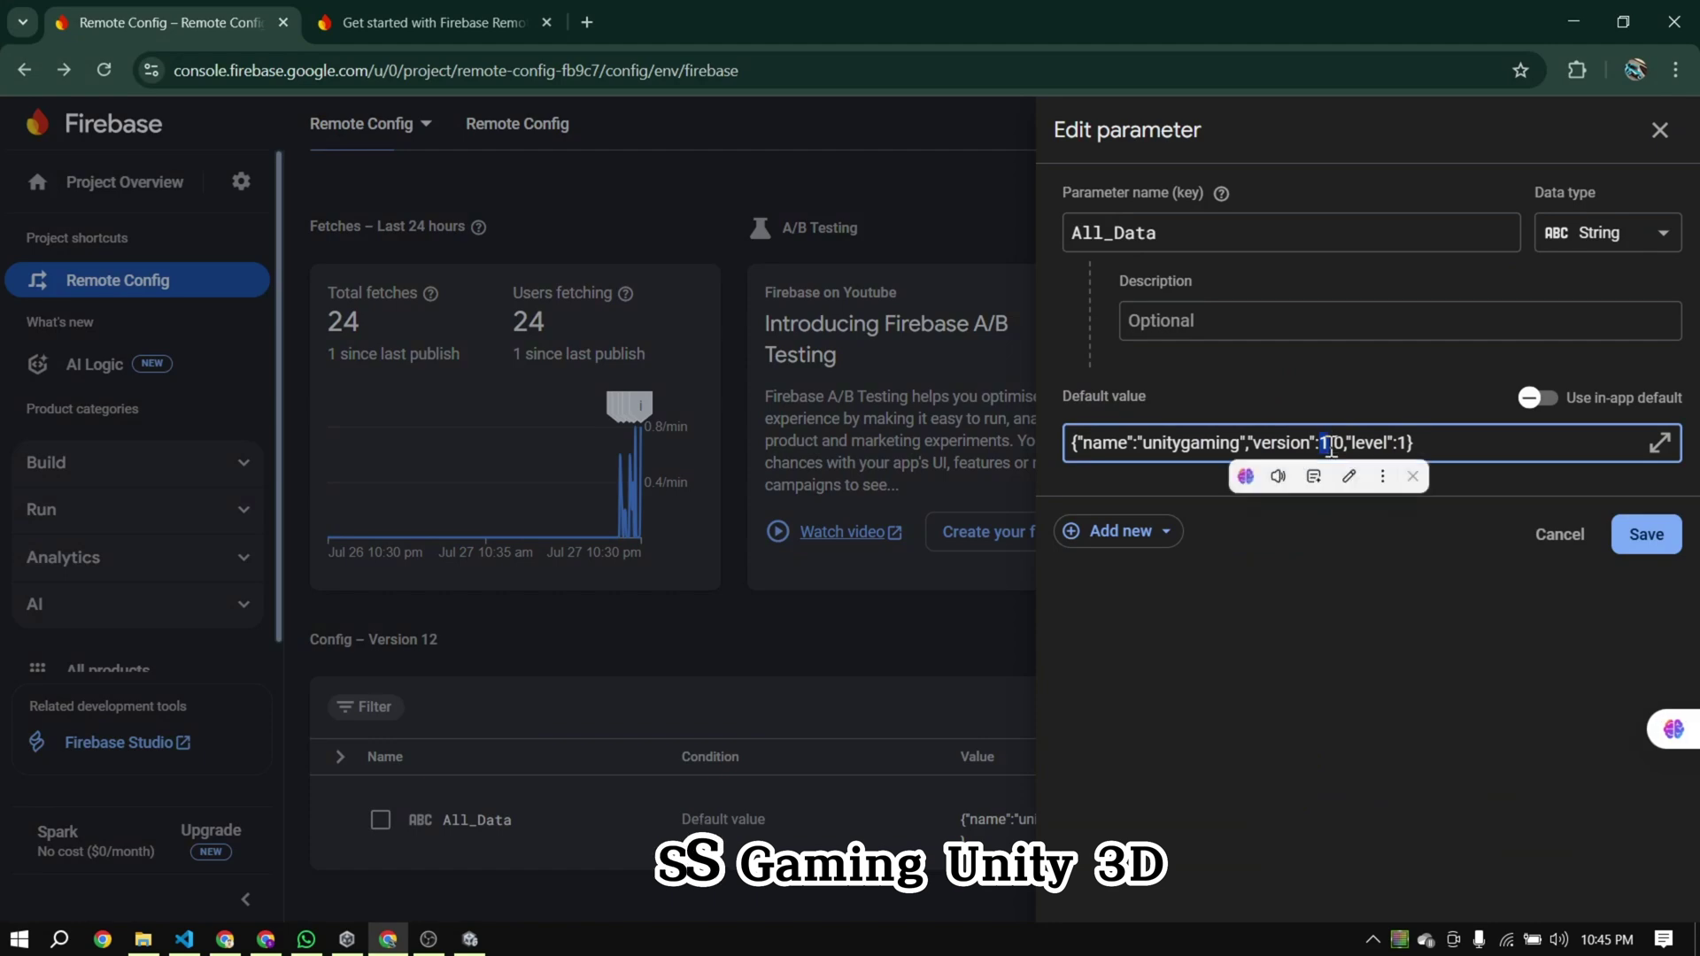
{"action": "type", "text": "2"}
{"action": "left_click", "coordinate": [1646, 534]}
Step: Publish the Remote Config changes and return to the Unity editor
{"action": "left_click", "coordinate": [1487, 181]}
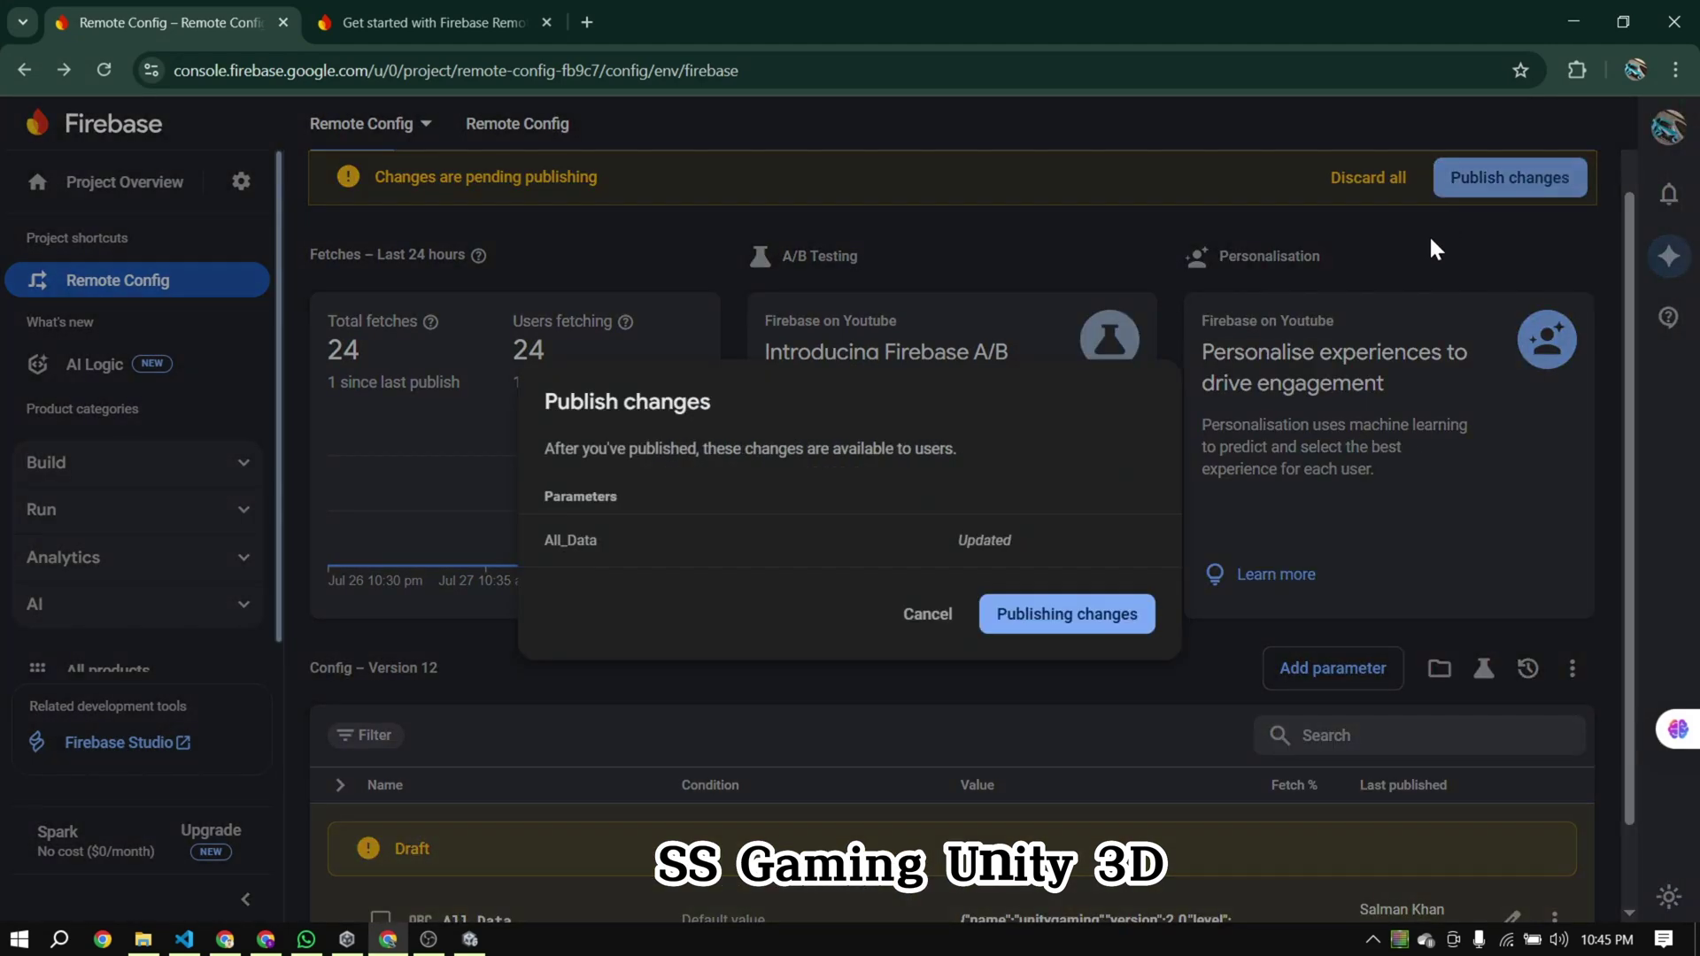
{"action": "left_click", "coordinate": [1080, 611]}
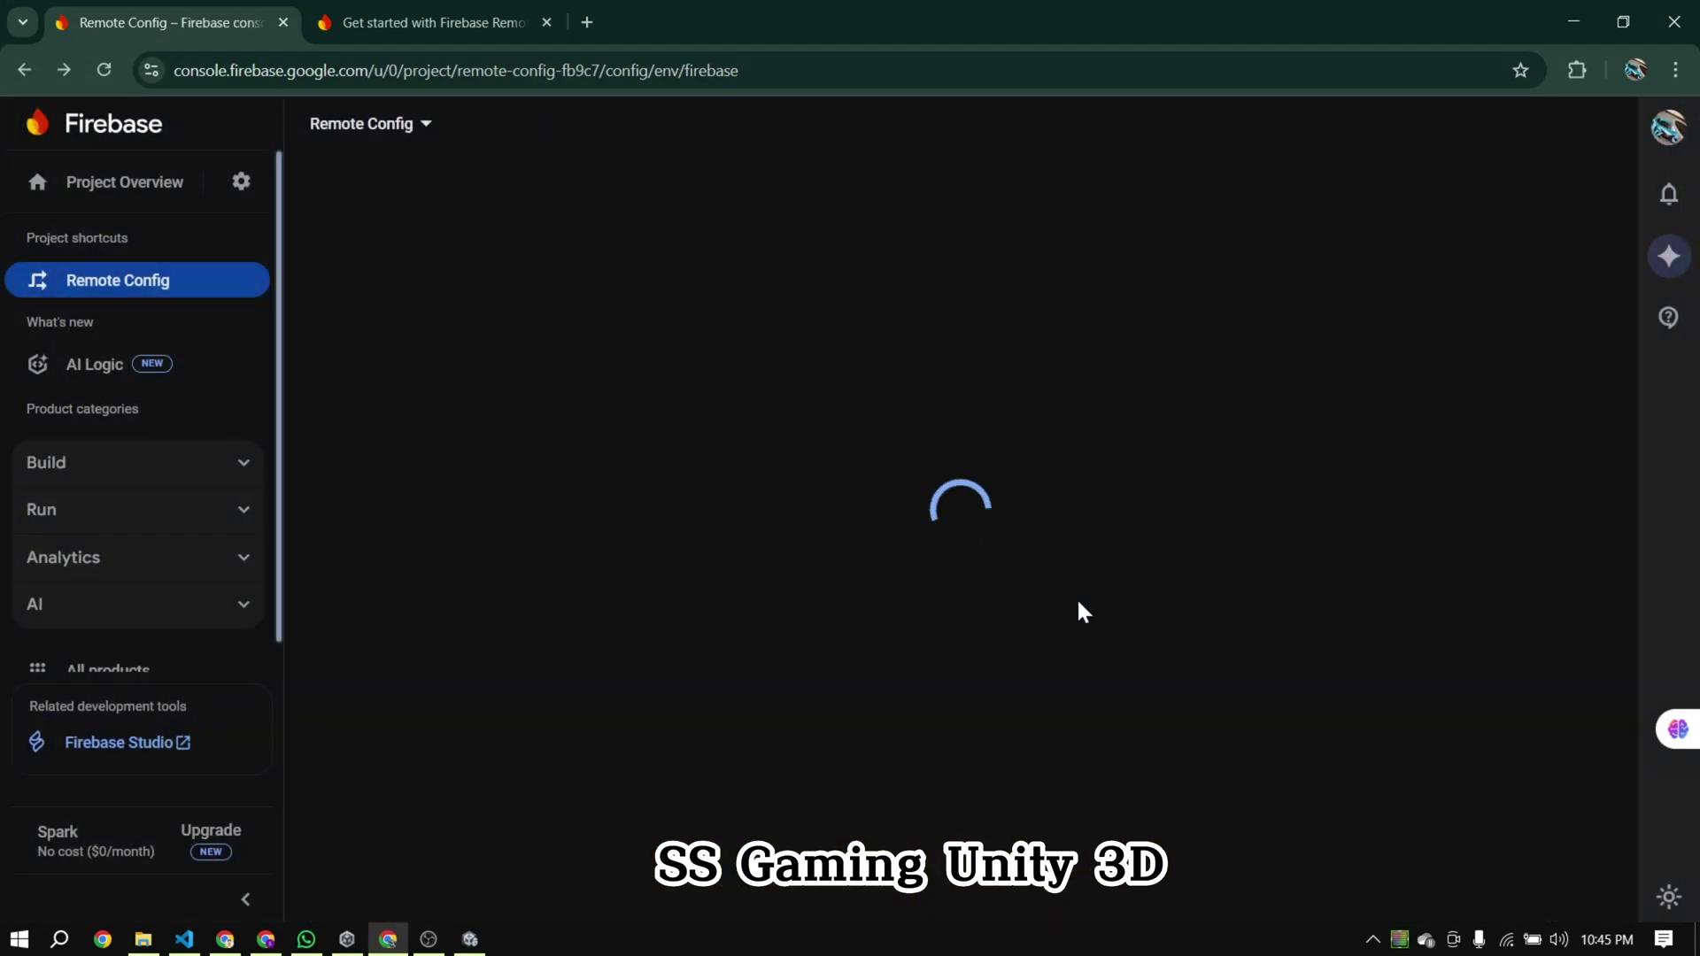
{"action": "key", "text": "alt+Tab"}
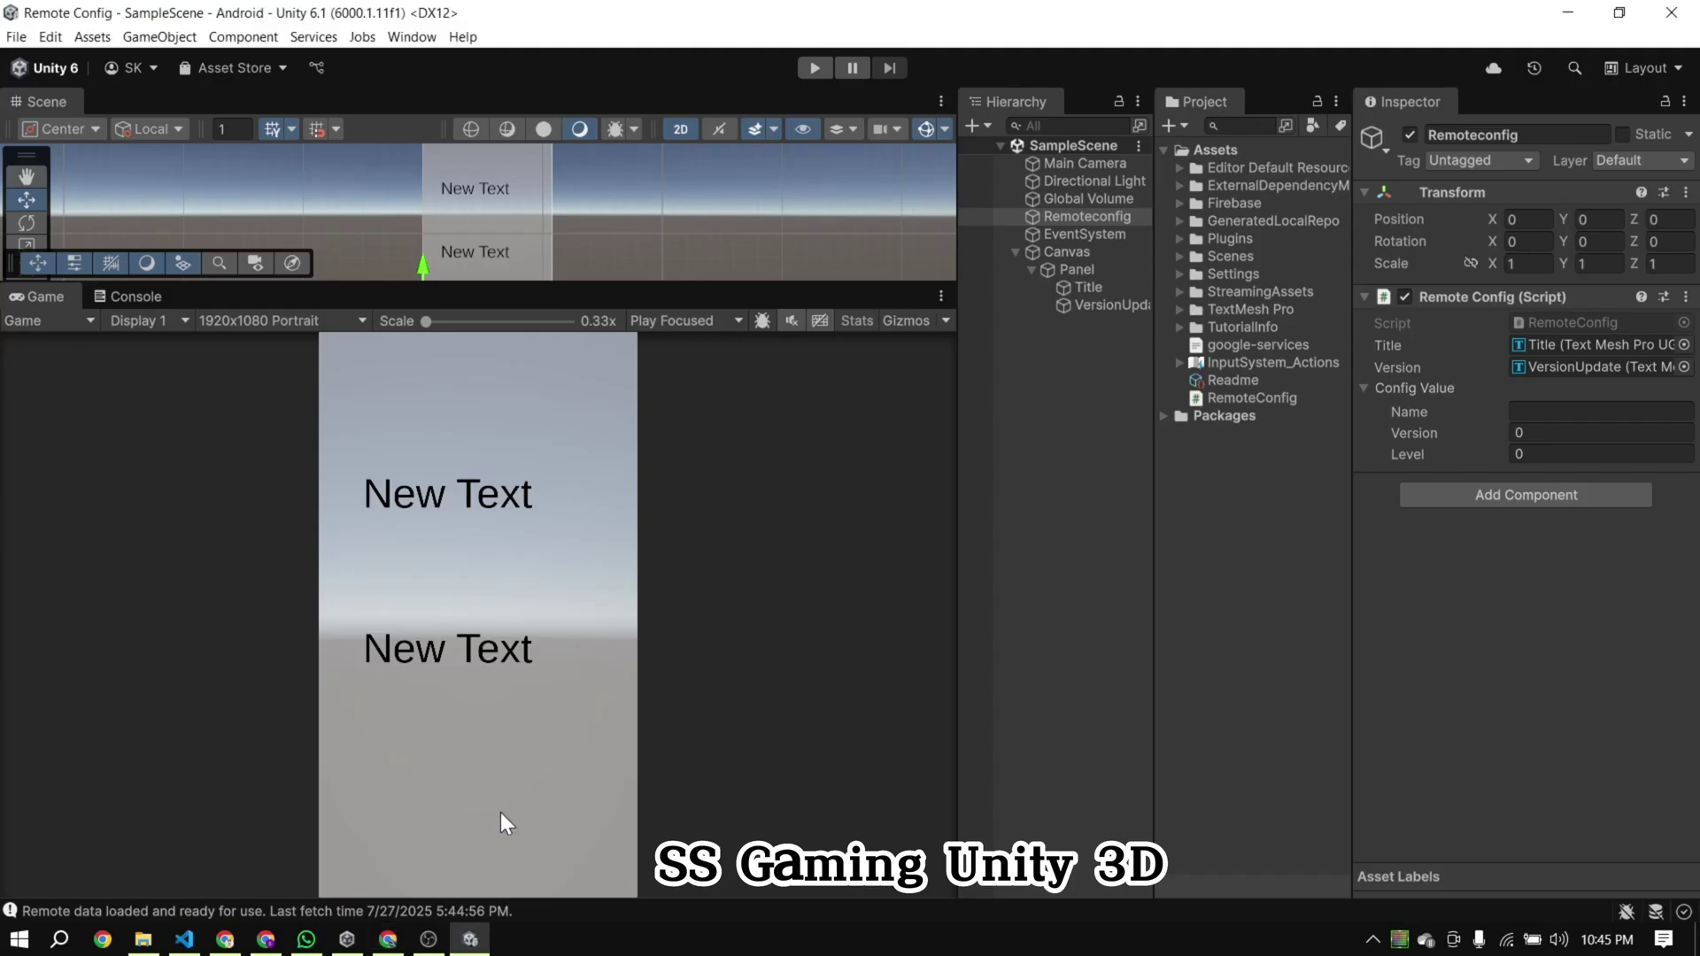
Step: Run and stop the game, then set the Player Settings Version to 2
{"action": "left_click", "coordinate": [808, 74]}
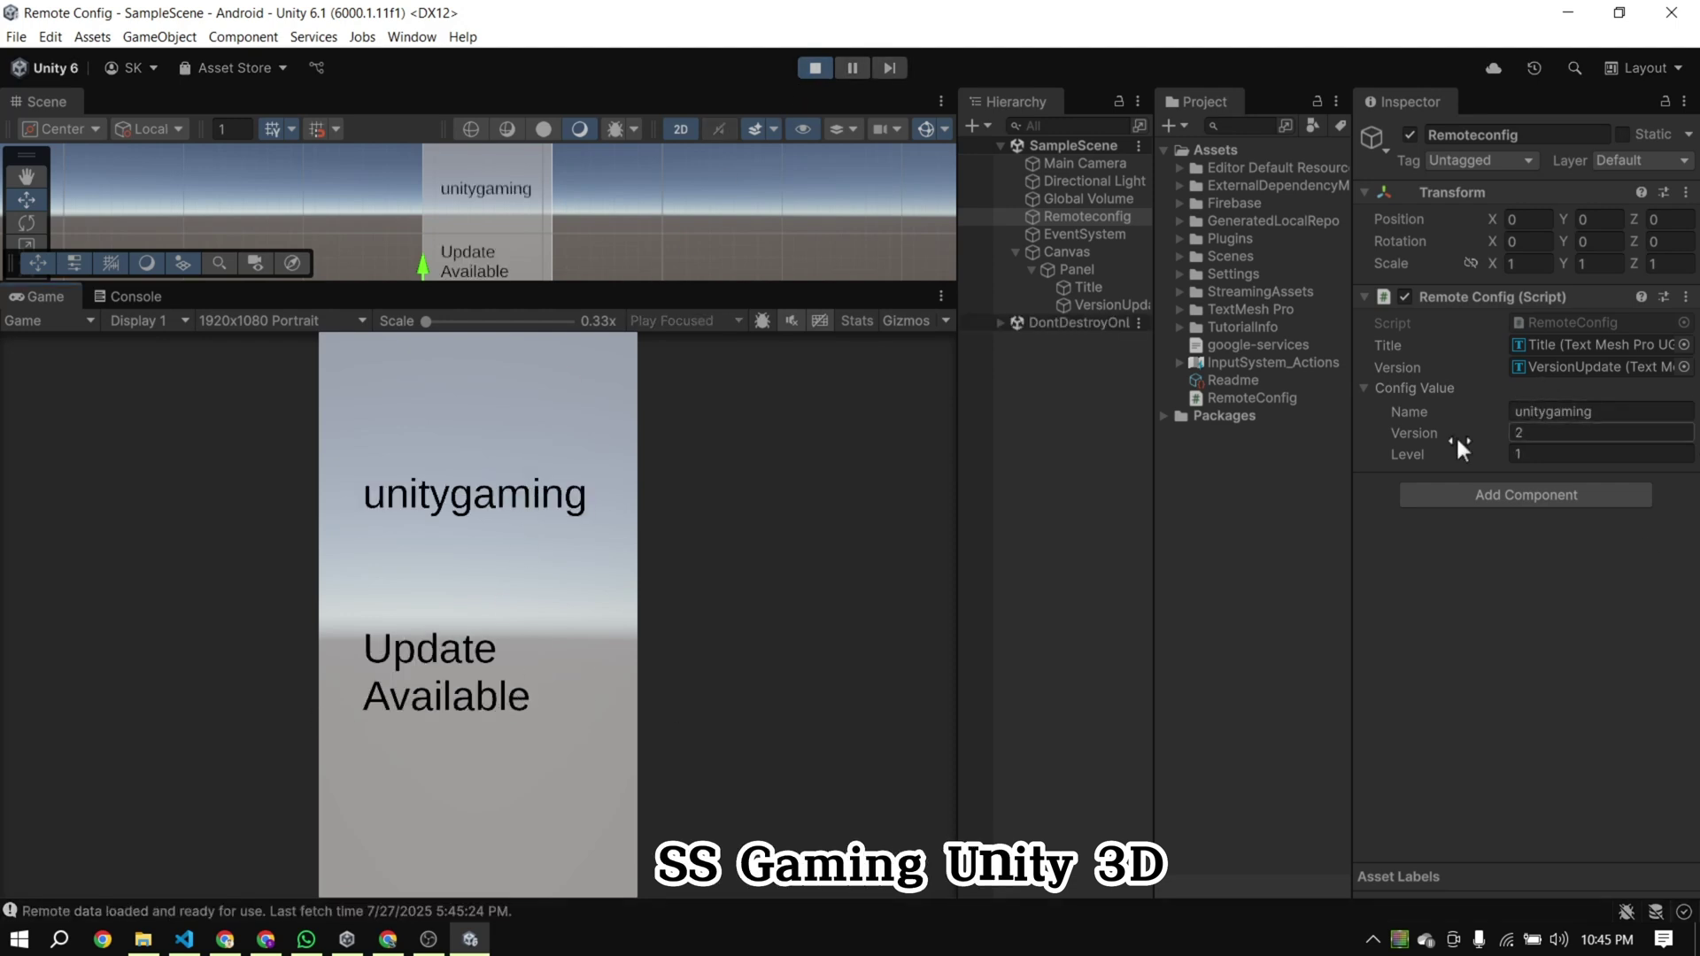
{"action": "key", "text": "ctrl+p"}
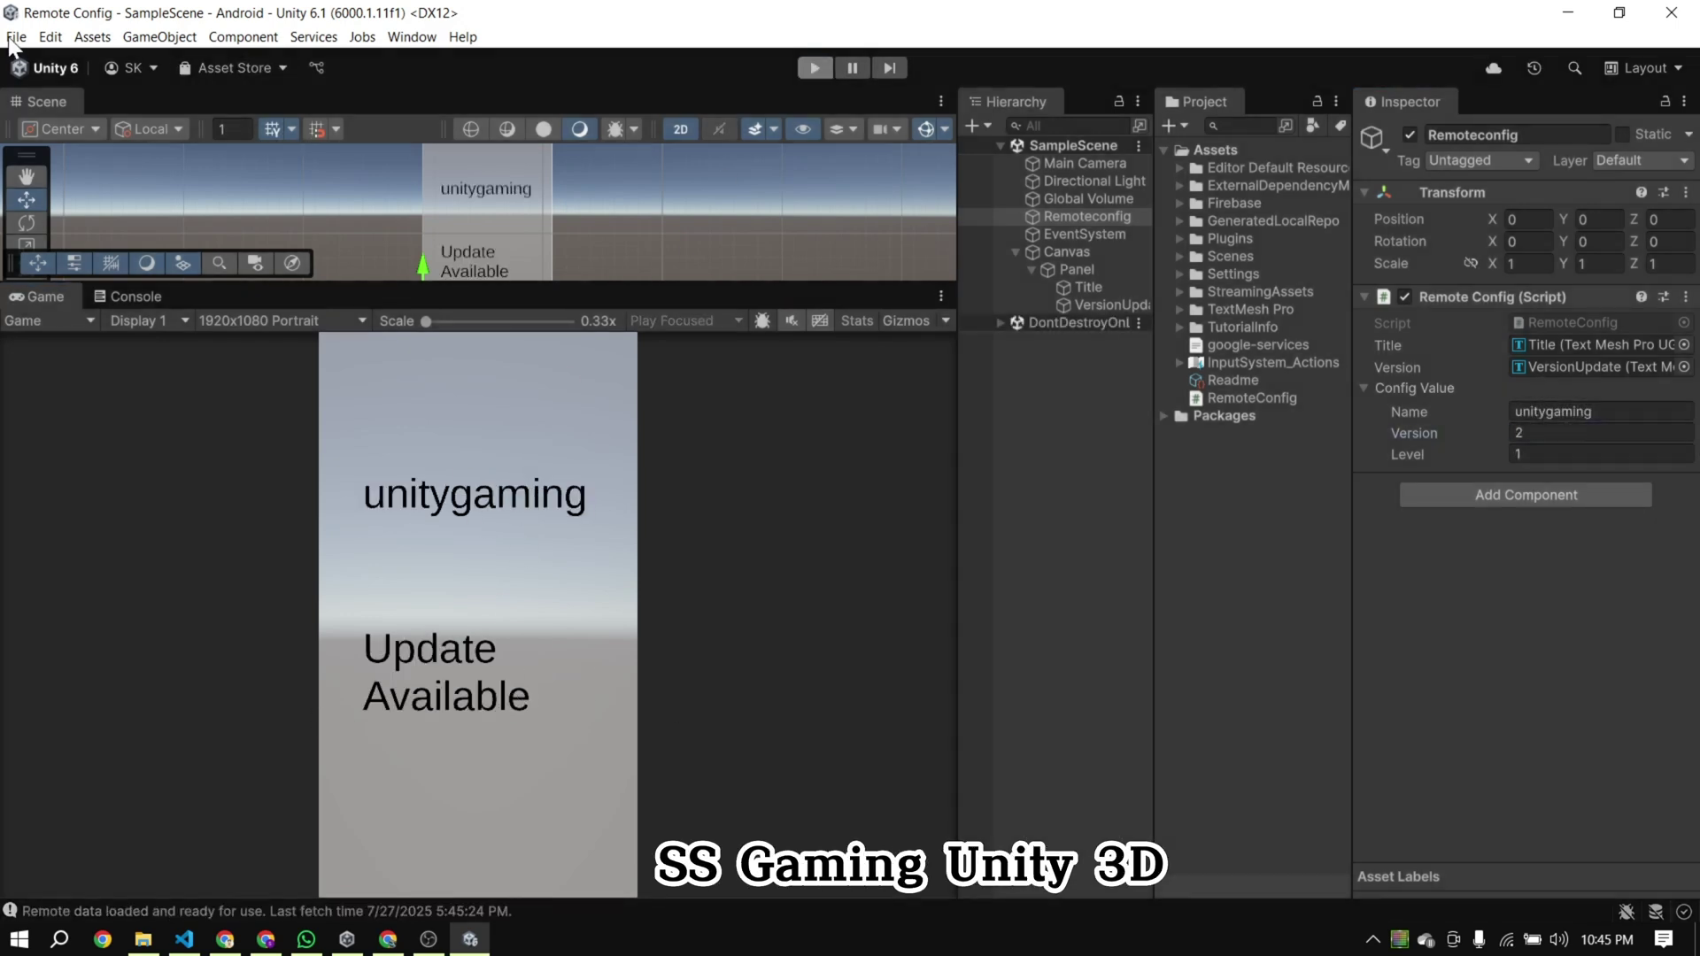
{"action": "left_click", "coordinate": [16, 36]}
{"action": "left_click", "coordinate": [856, 220]}
{"action": "key", "text": "ctrl+shift+b"}
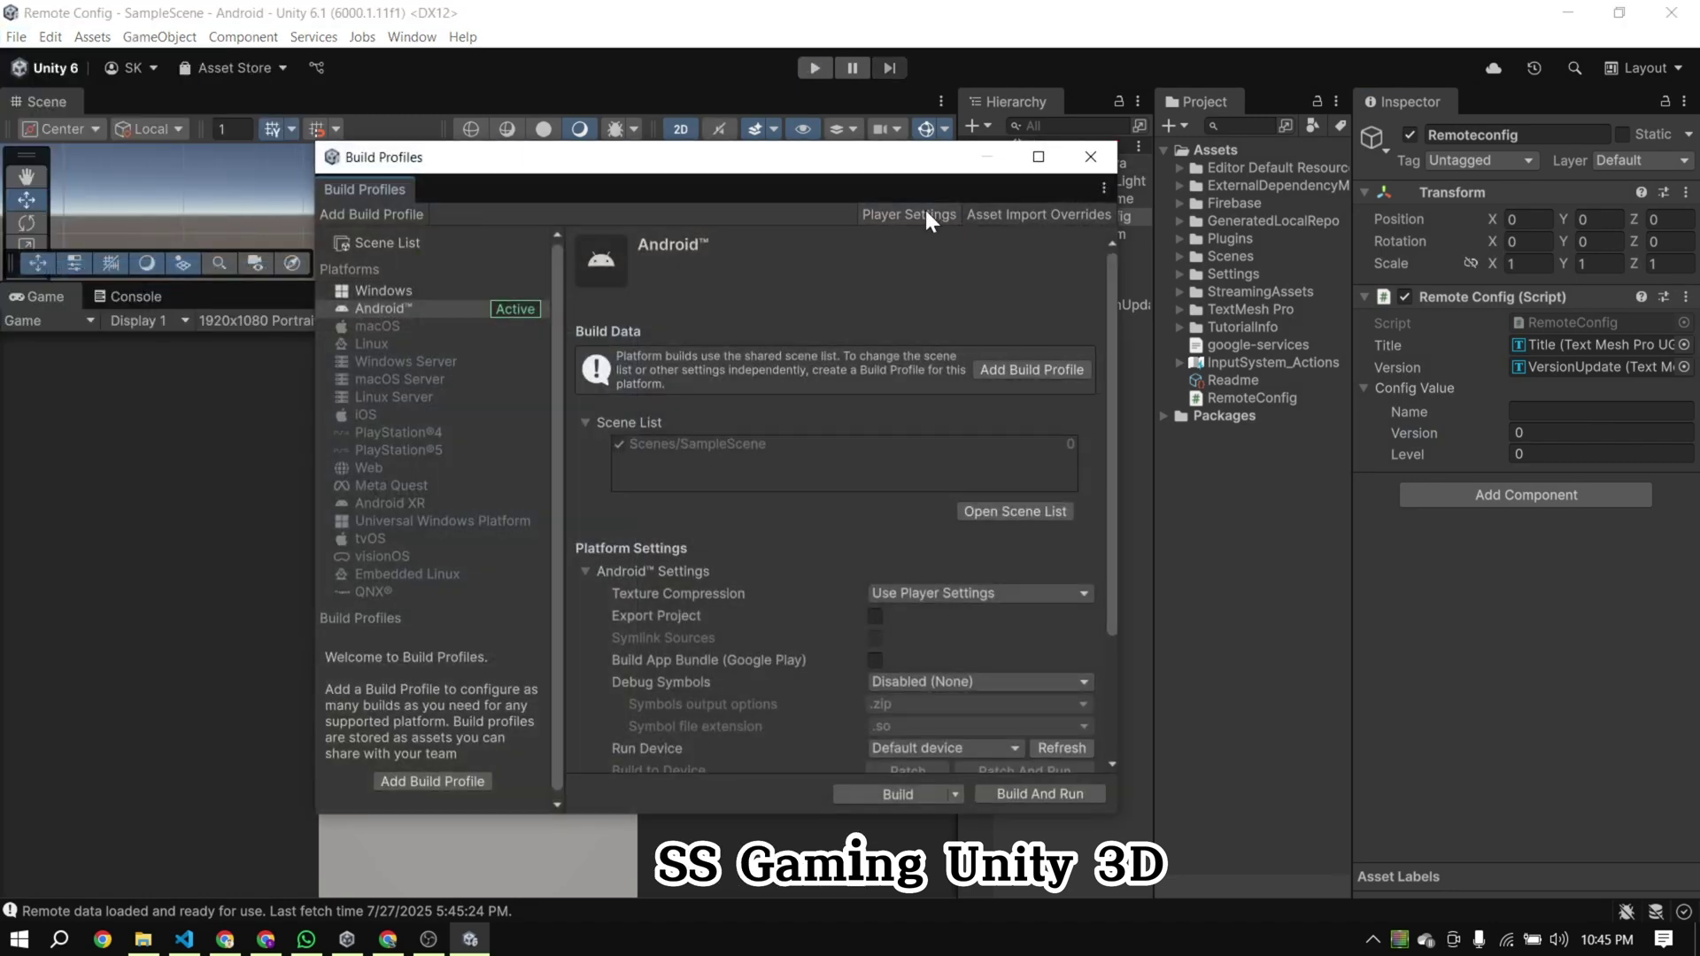
{"action": "left_click", "coordinate": [907, 215]}
{"action": "left_click", "coordinate": [490, 176]}
{"action": "type", "text": "2"}
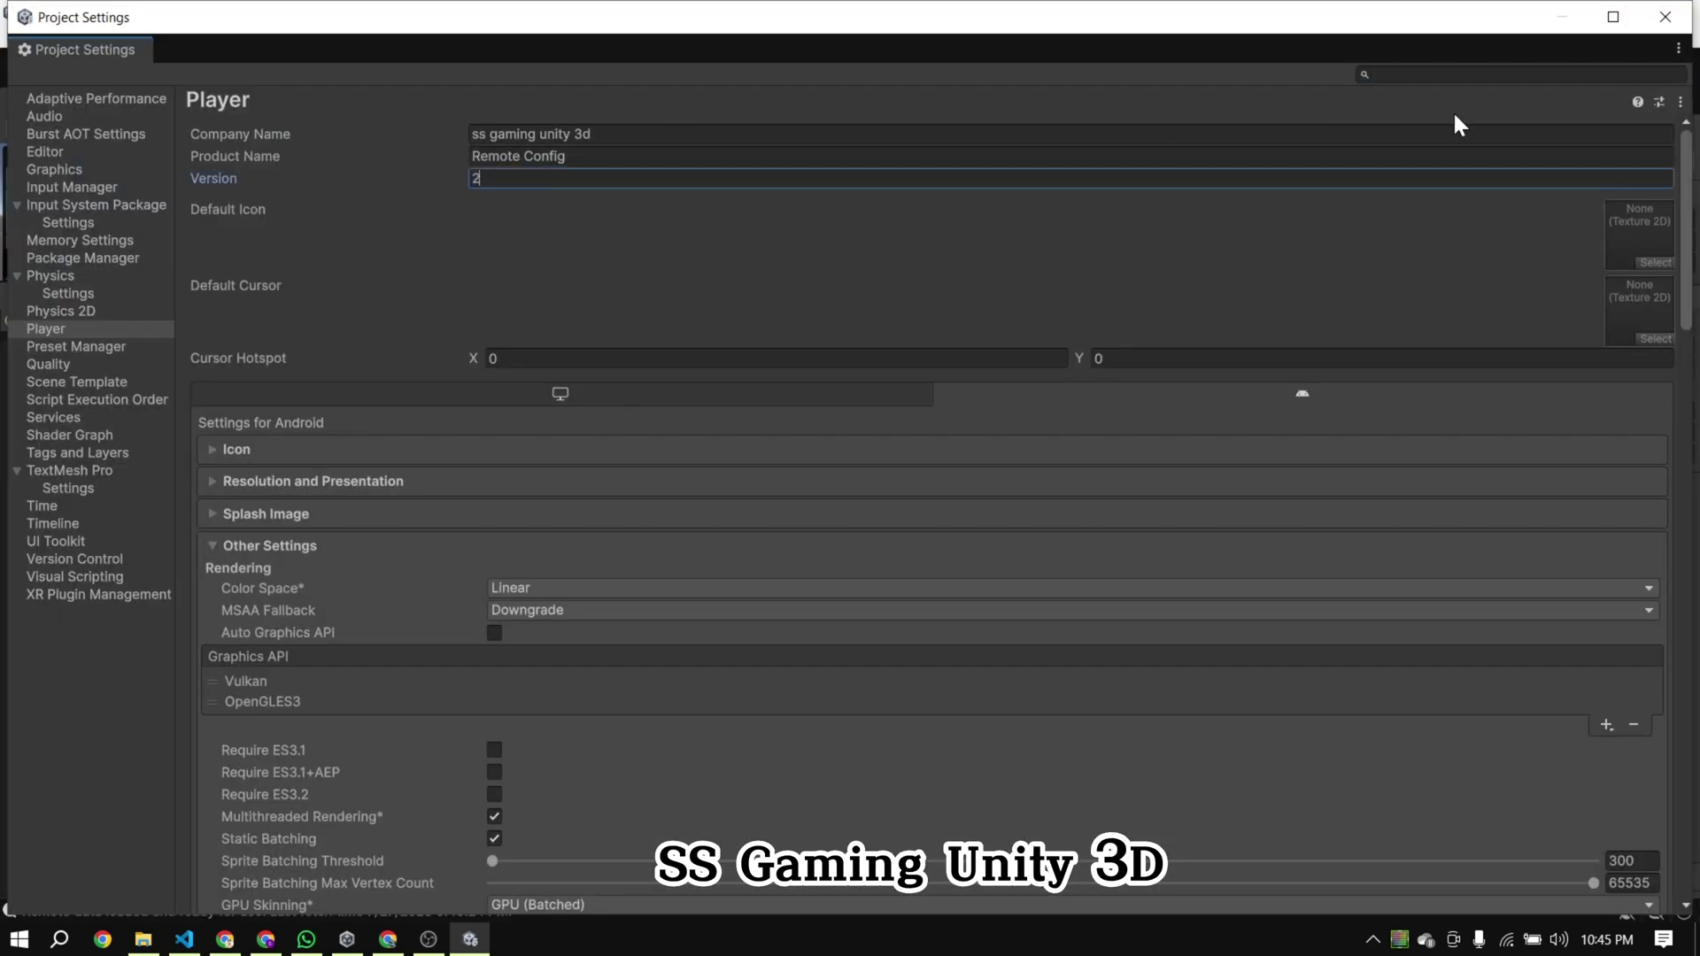
{"action": "left_click", "coordinate": [1668, 18]}
Step: Run the game again, check the logged version messages in the Console, then stop and return to Firebase
{"action": "left_click", "coordinate": [815, 68]}
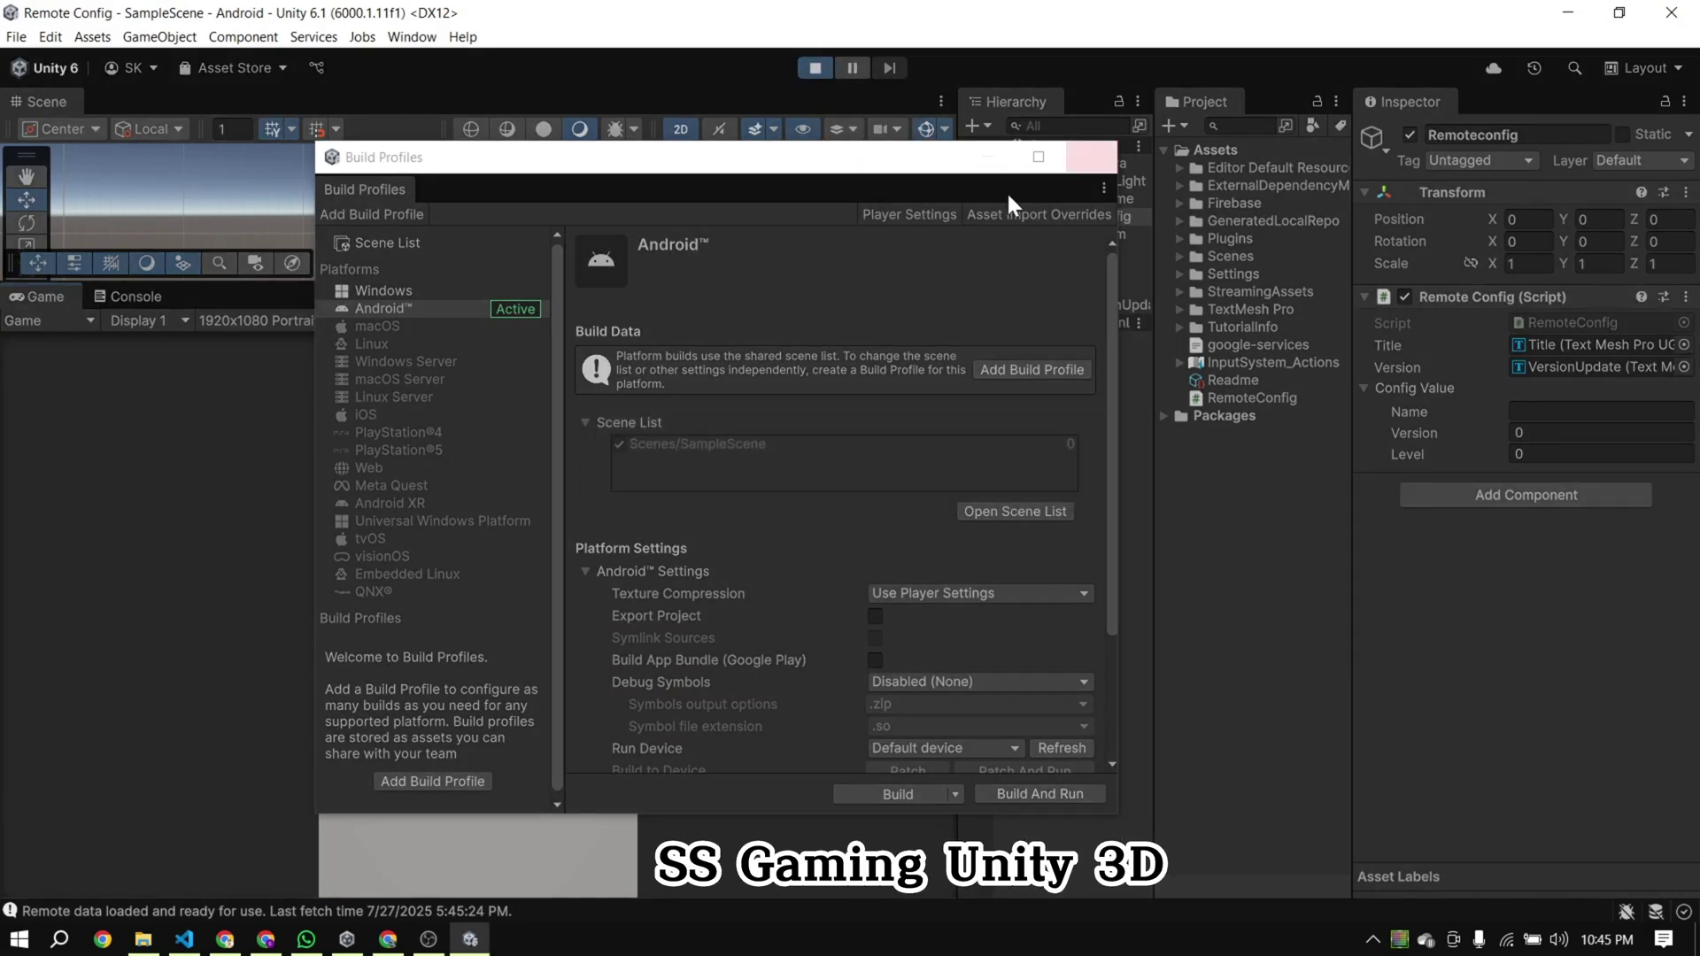
{"action": "left_click", "coordinate": [1090, 157]}
{"action": "left_click", "coordinate": [133, 297]}
{"action": "left_click", "coordinate": [190, 395]}
{"action": "left_click", "coordinate": [177, 436]}
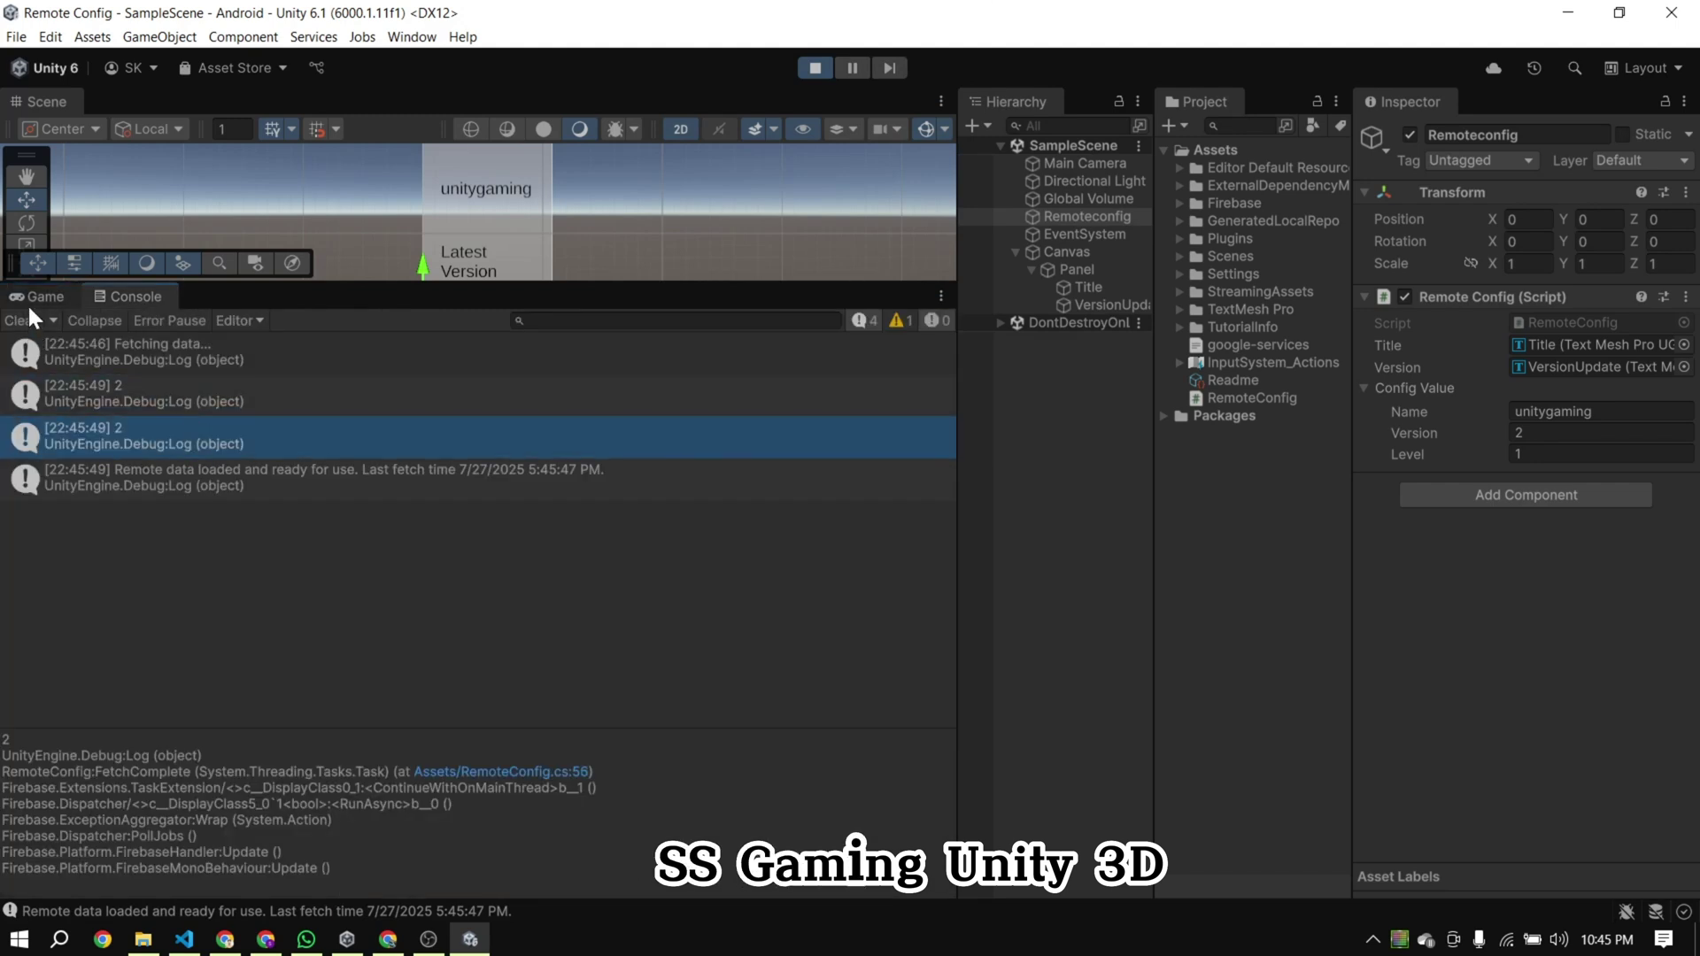
{"action": "left_click", "coordinate": [40, 297]}
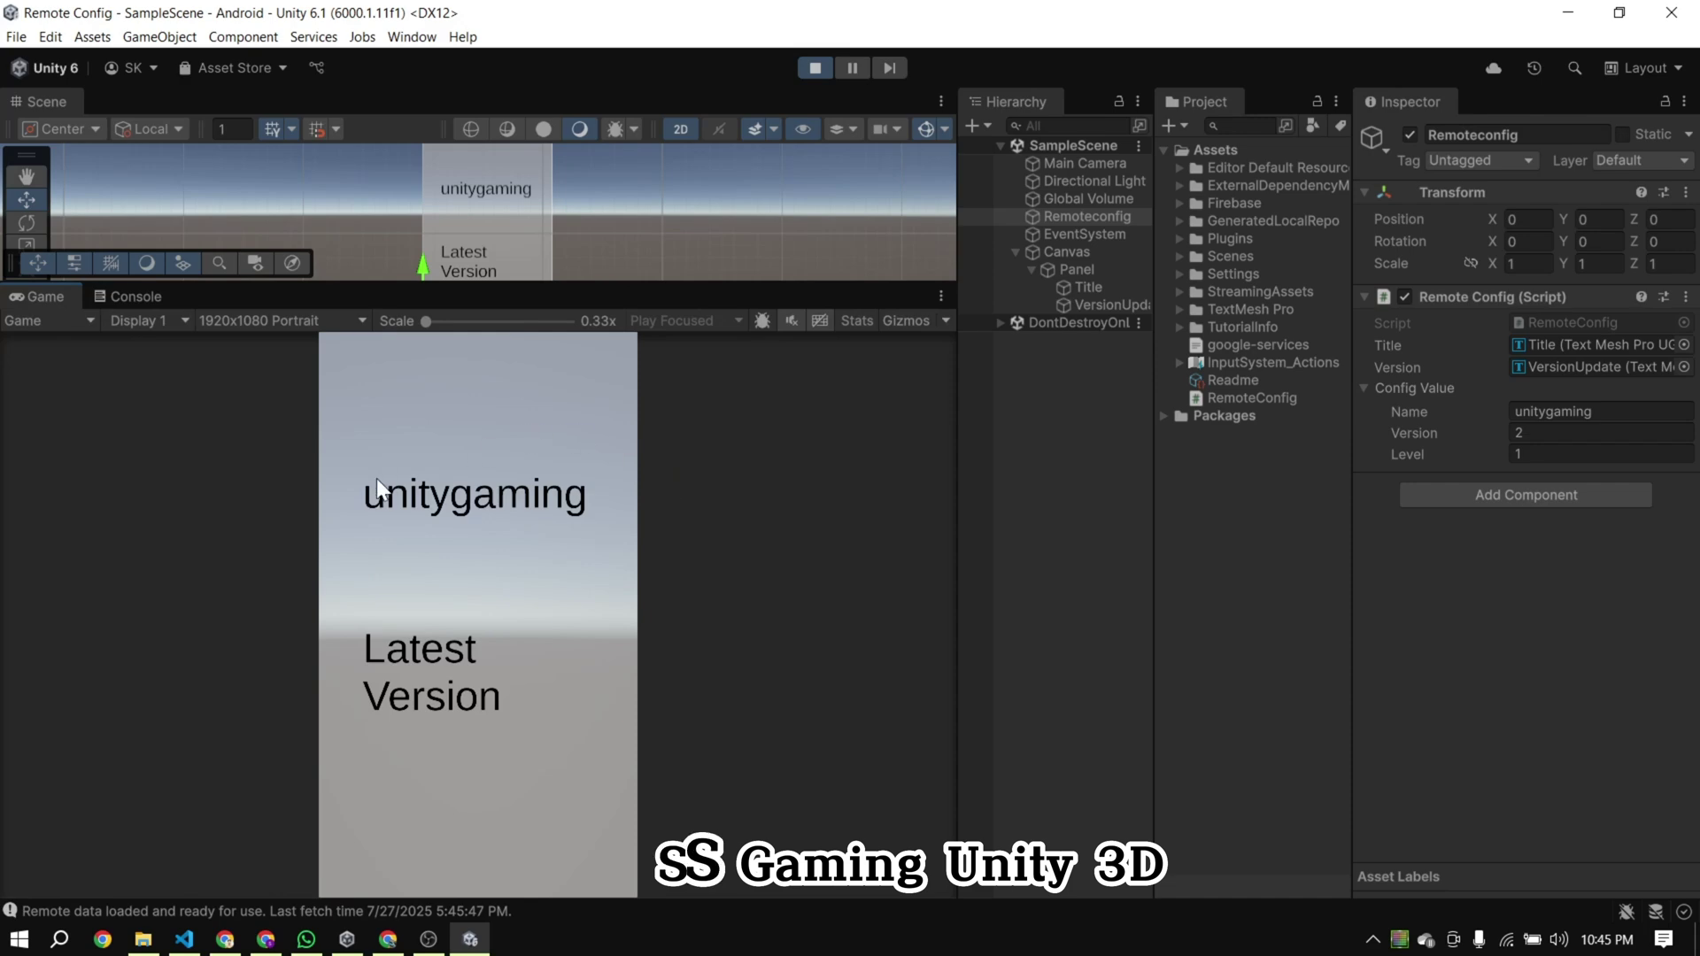
{"action": "left_click", "coordinate": [813, 69]}
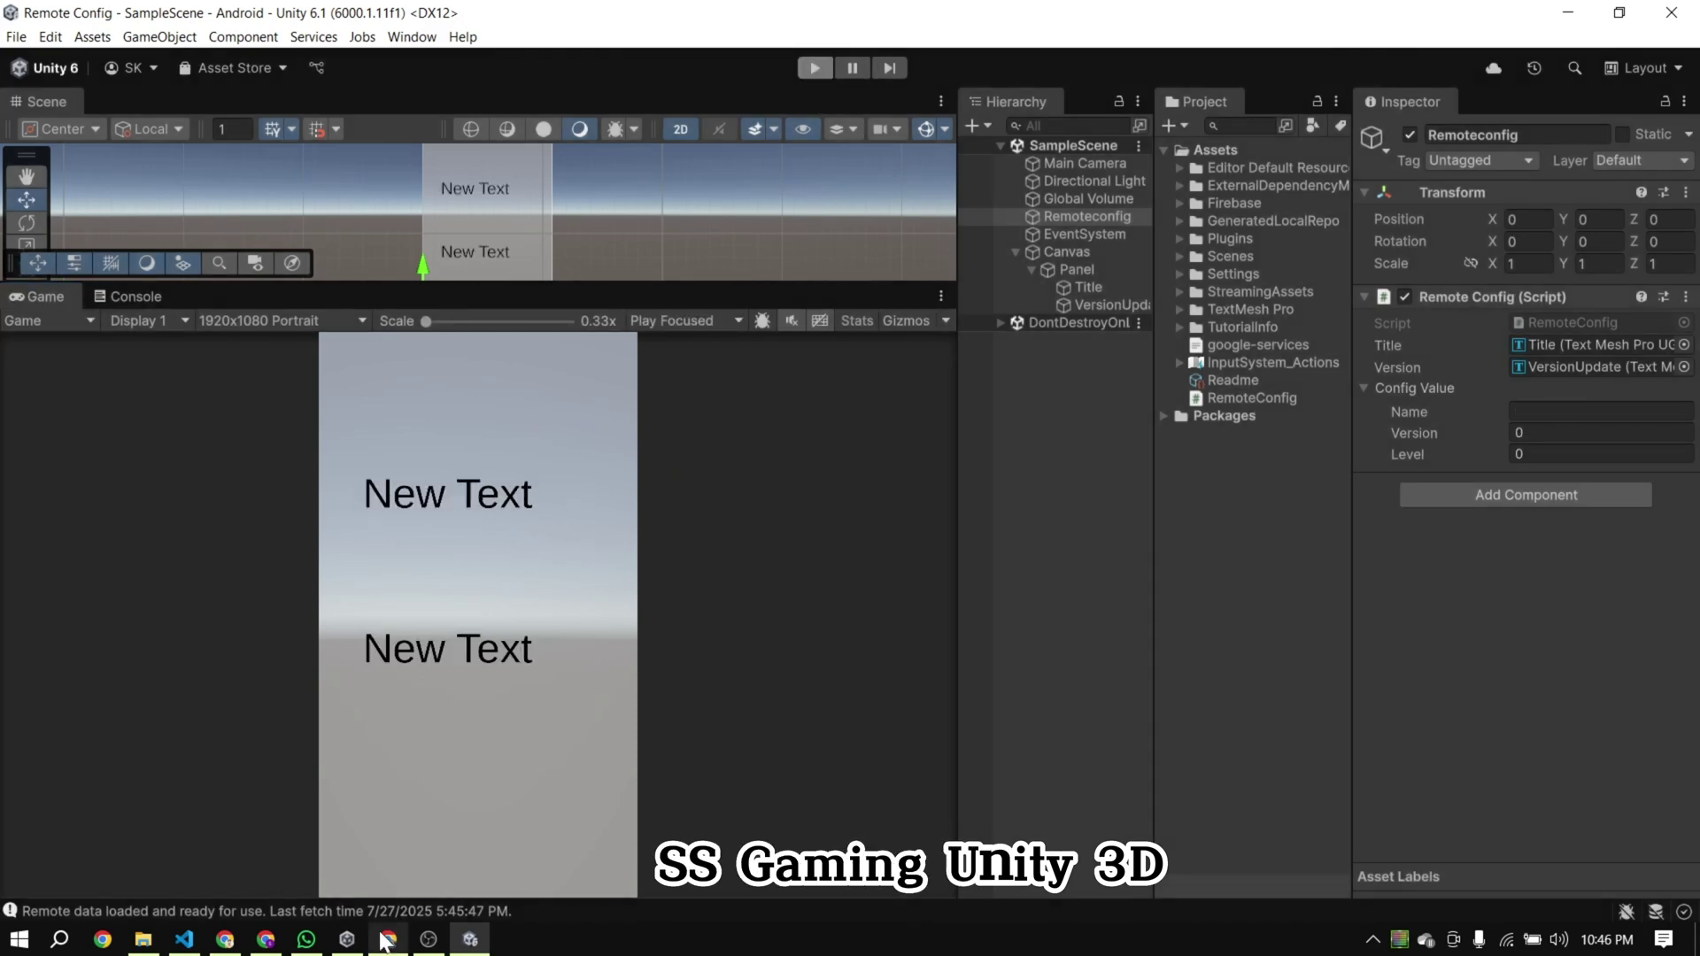
{"action": "left_click", "coordinate": [388, 939]}
Step: Replace 'unitygaming' with 'ssgaimg' in All_Data's default value, save and publish
{"action": "scroll", "coordinate": [1516, 834], "scroll_direction": "down", "scroll_amount": 1}
{"action": "left_click", "coordinate": [1509, 820]}
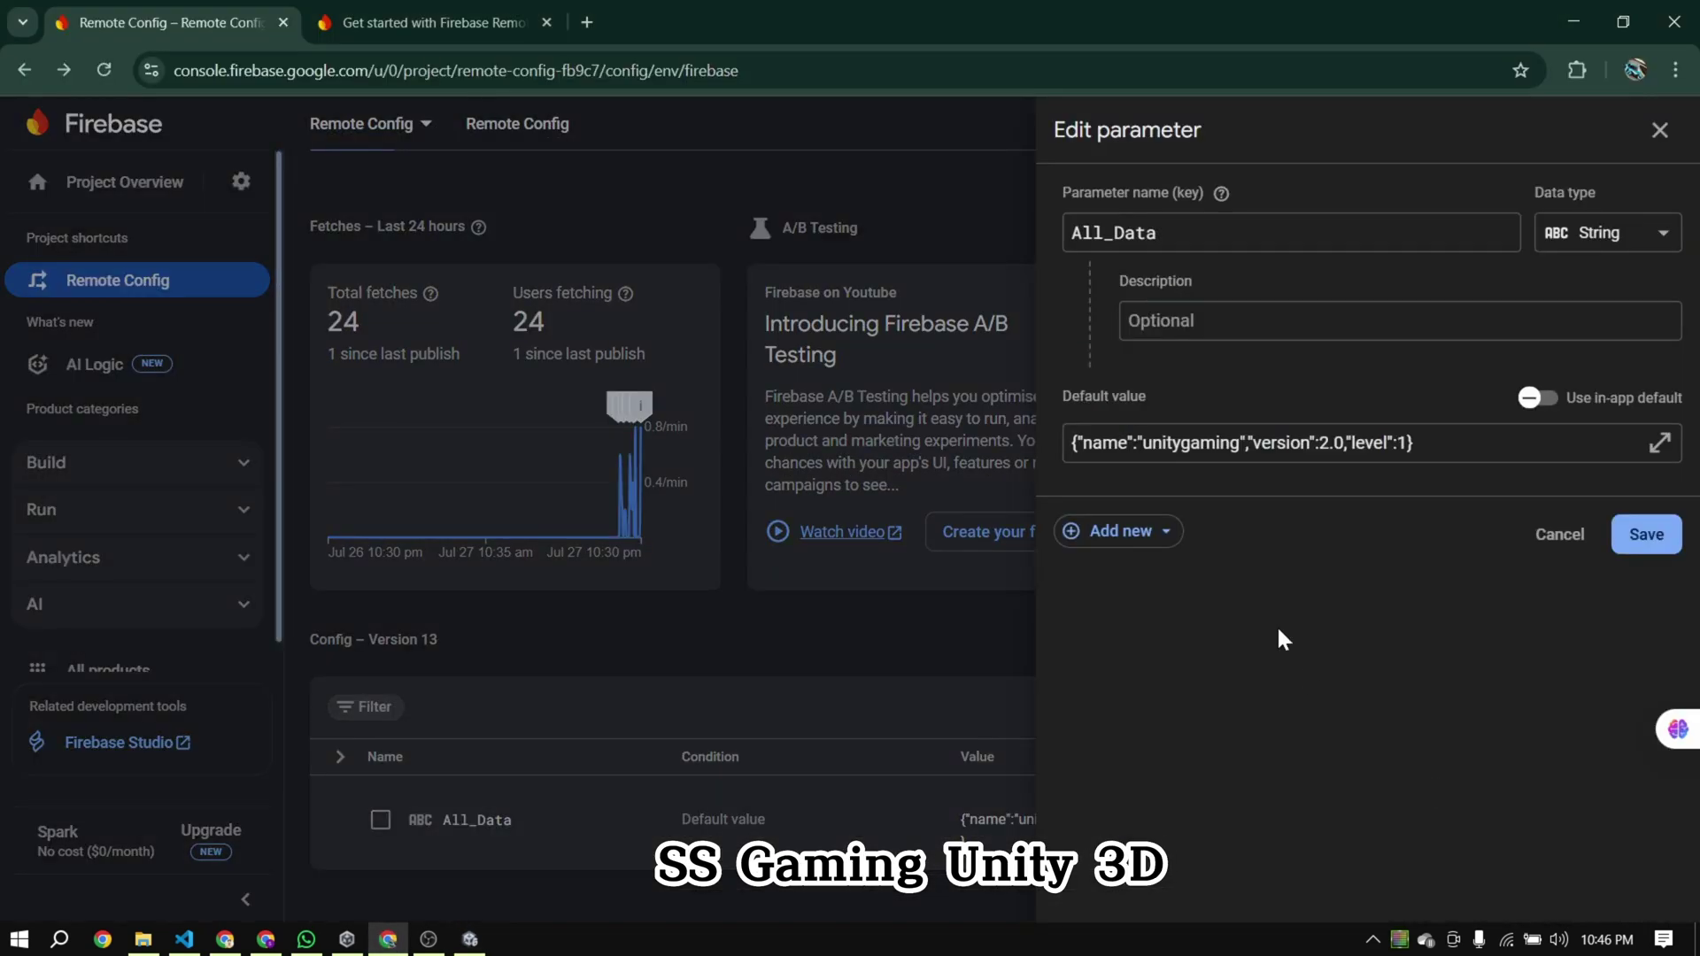
{"action": "left_click", "coordinate": [1244, 442]}
{"action": "left_click_drag", "start_coordinate": [1245, 443], "coordinate": [1144, 443]}
{"action": "type", "text": "ssg"}
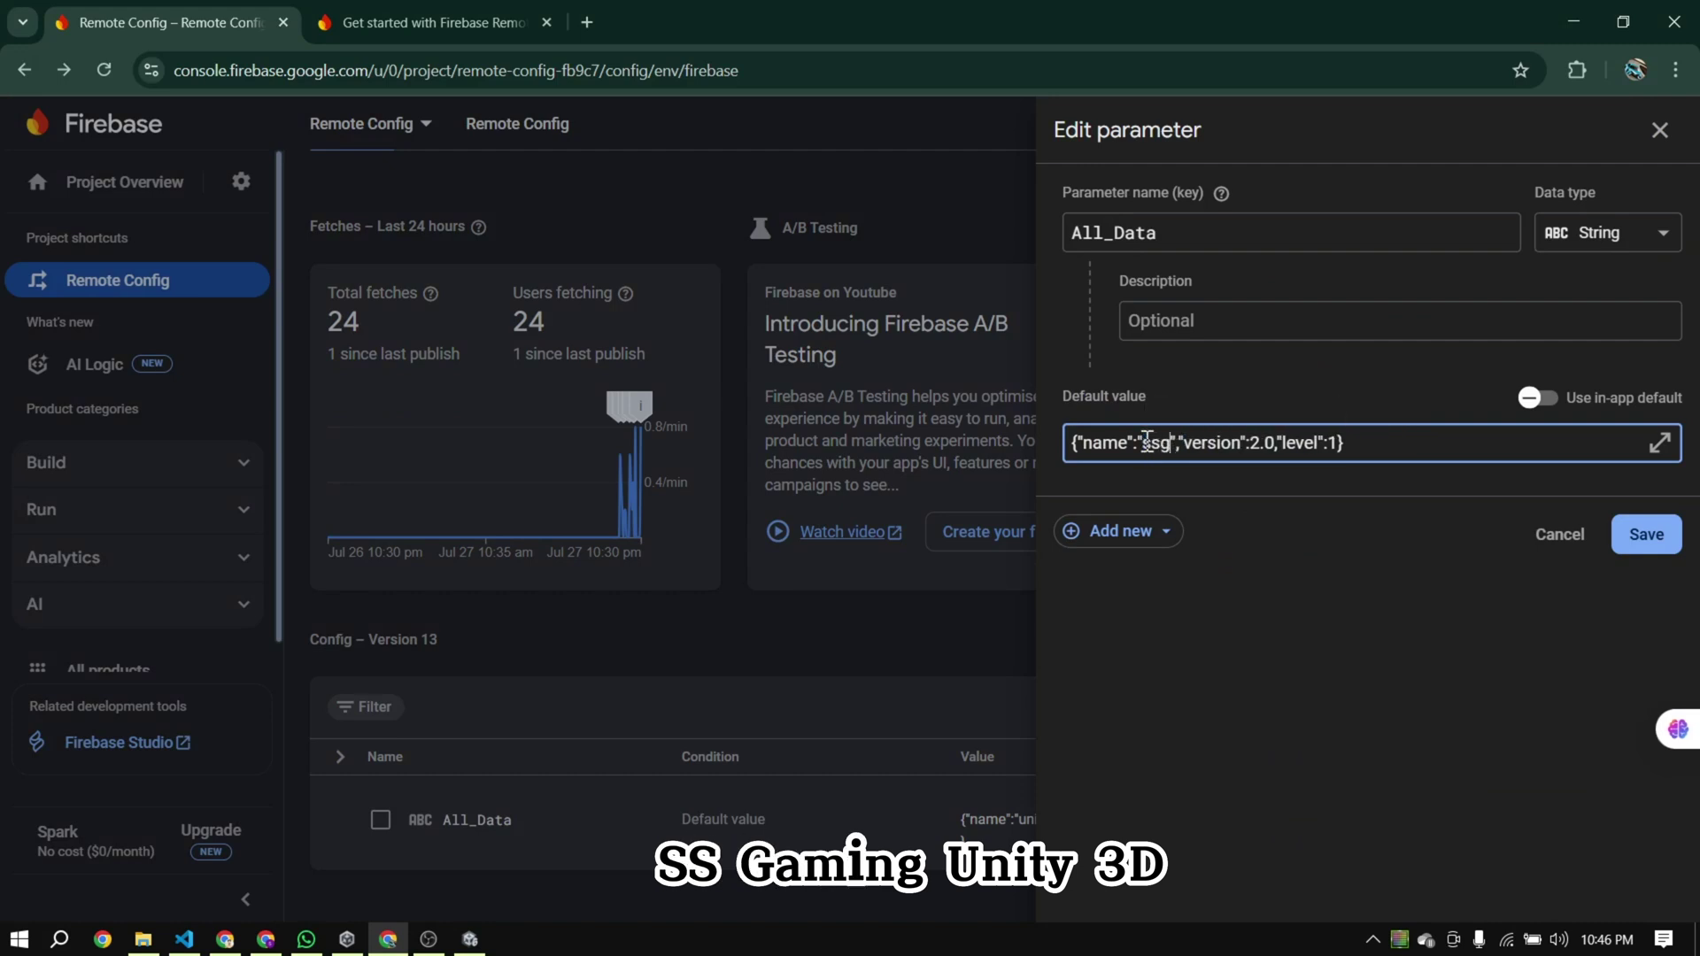
{"action": "type", "text": "aimg"}
{"action": "left_click", "coordinate": [1643, 535]}
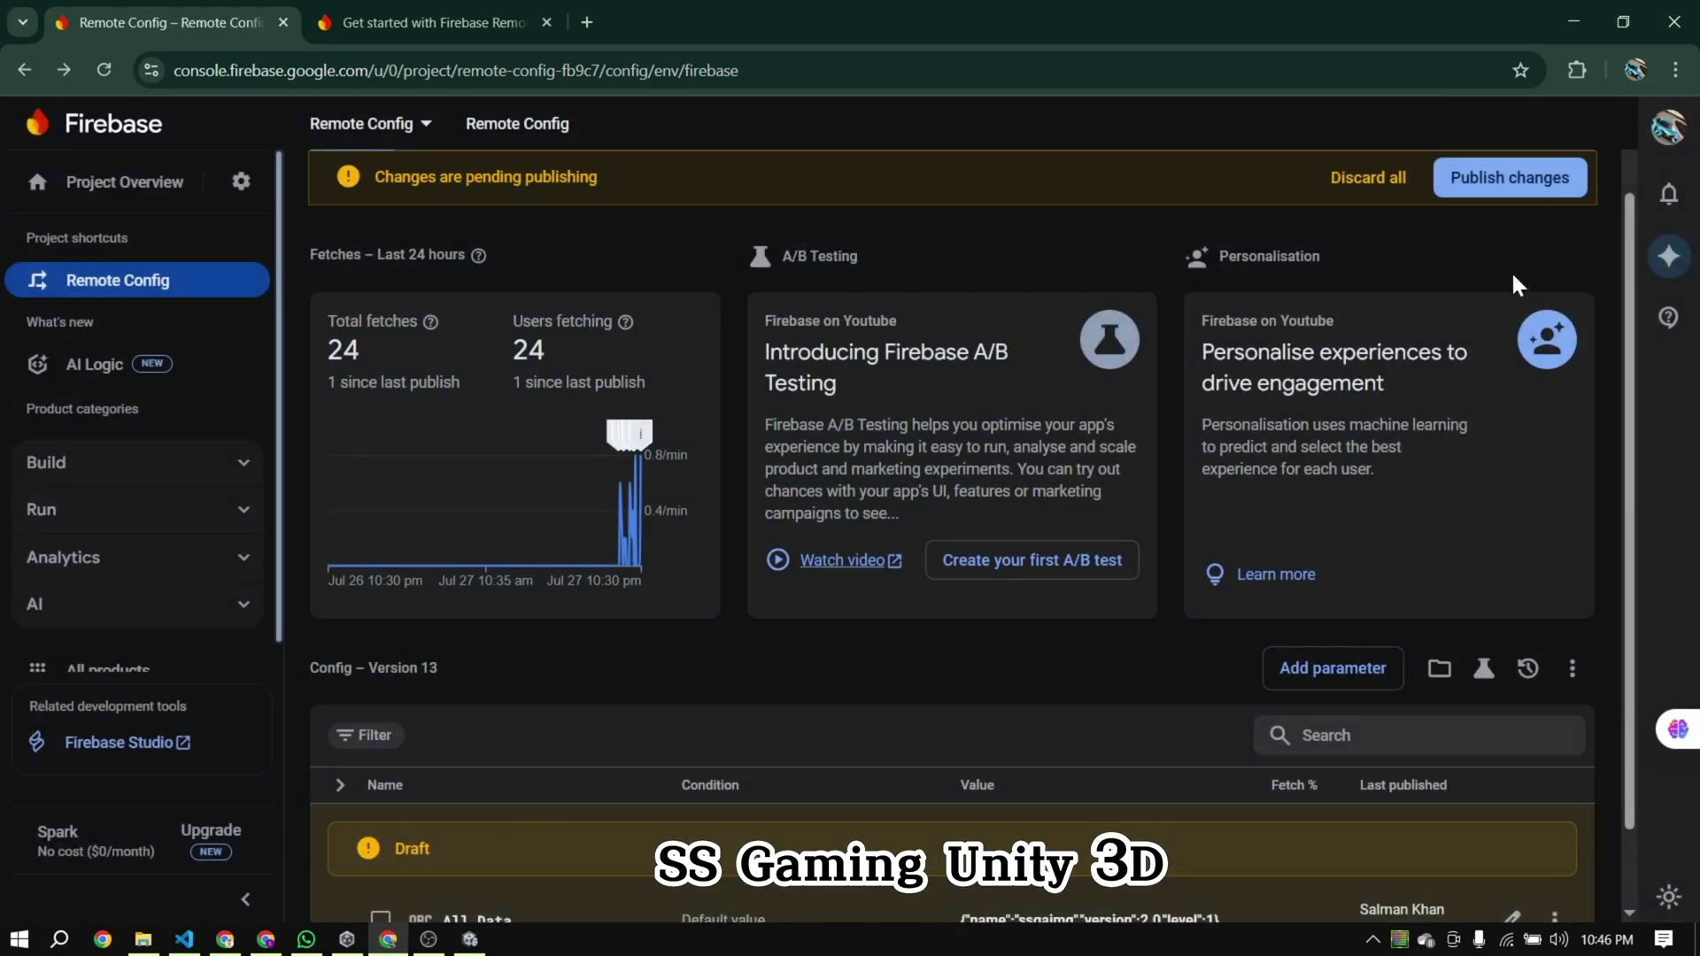
{"action": "left_click", "coordinate": [1512, 180]}
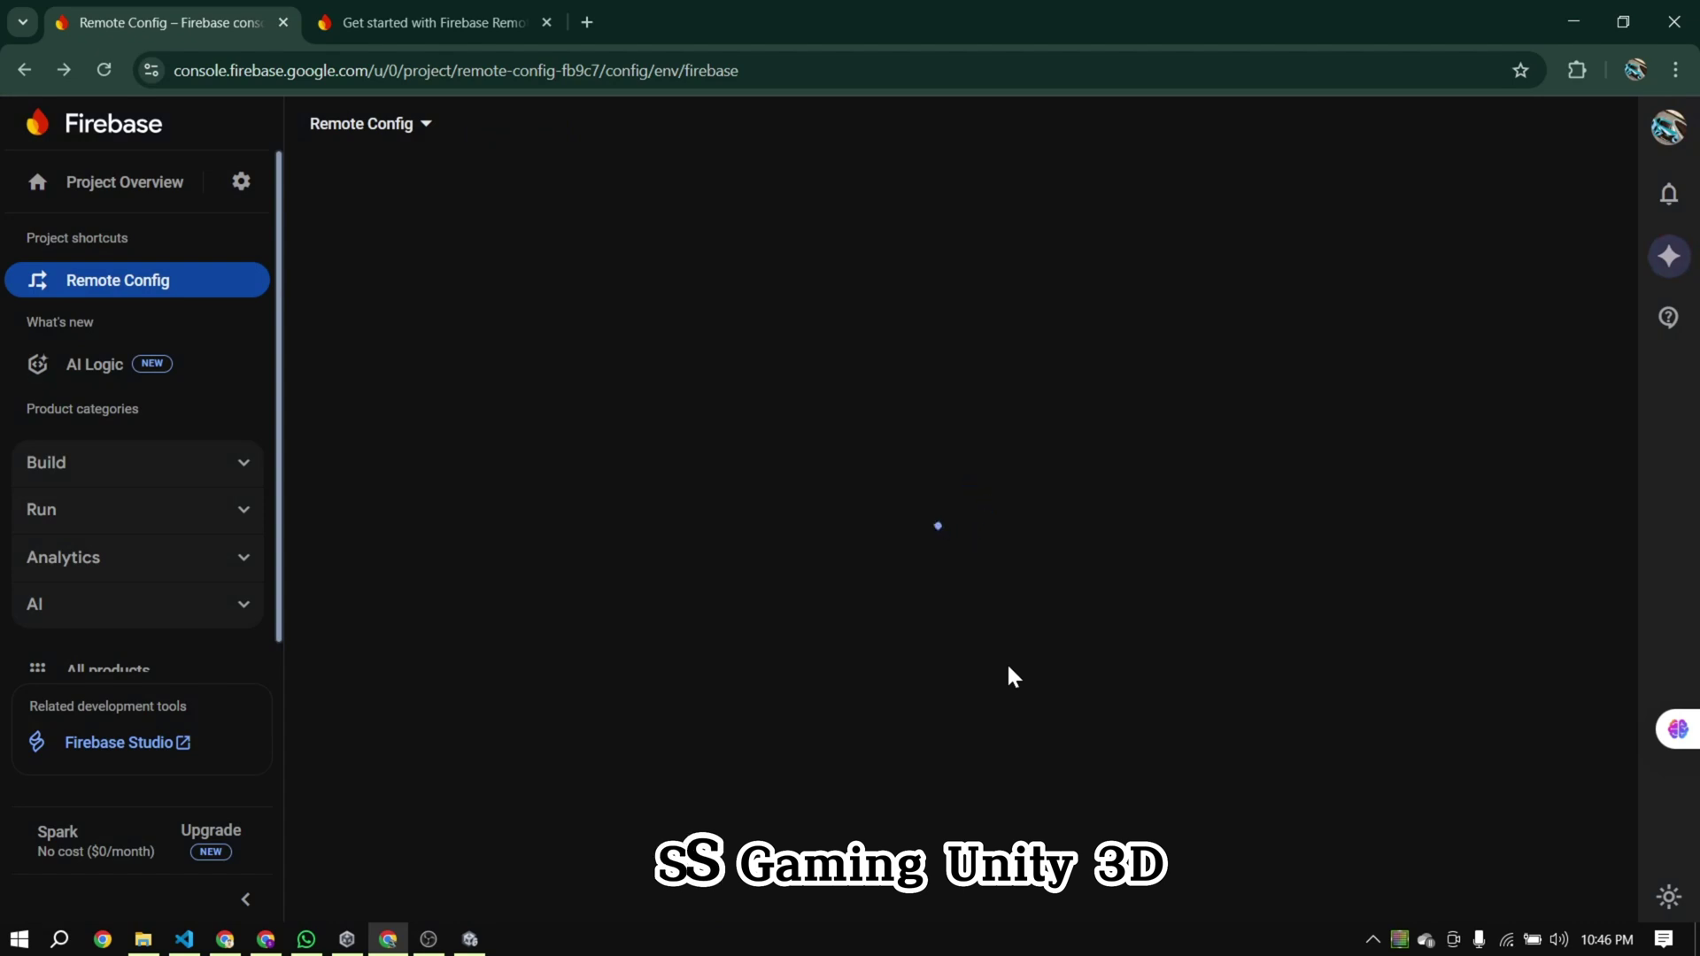
{"action": "key", "text": "alt+Tab"}
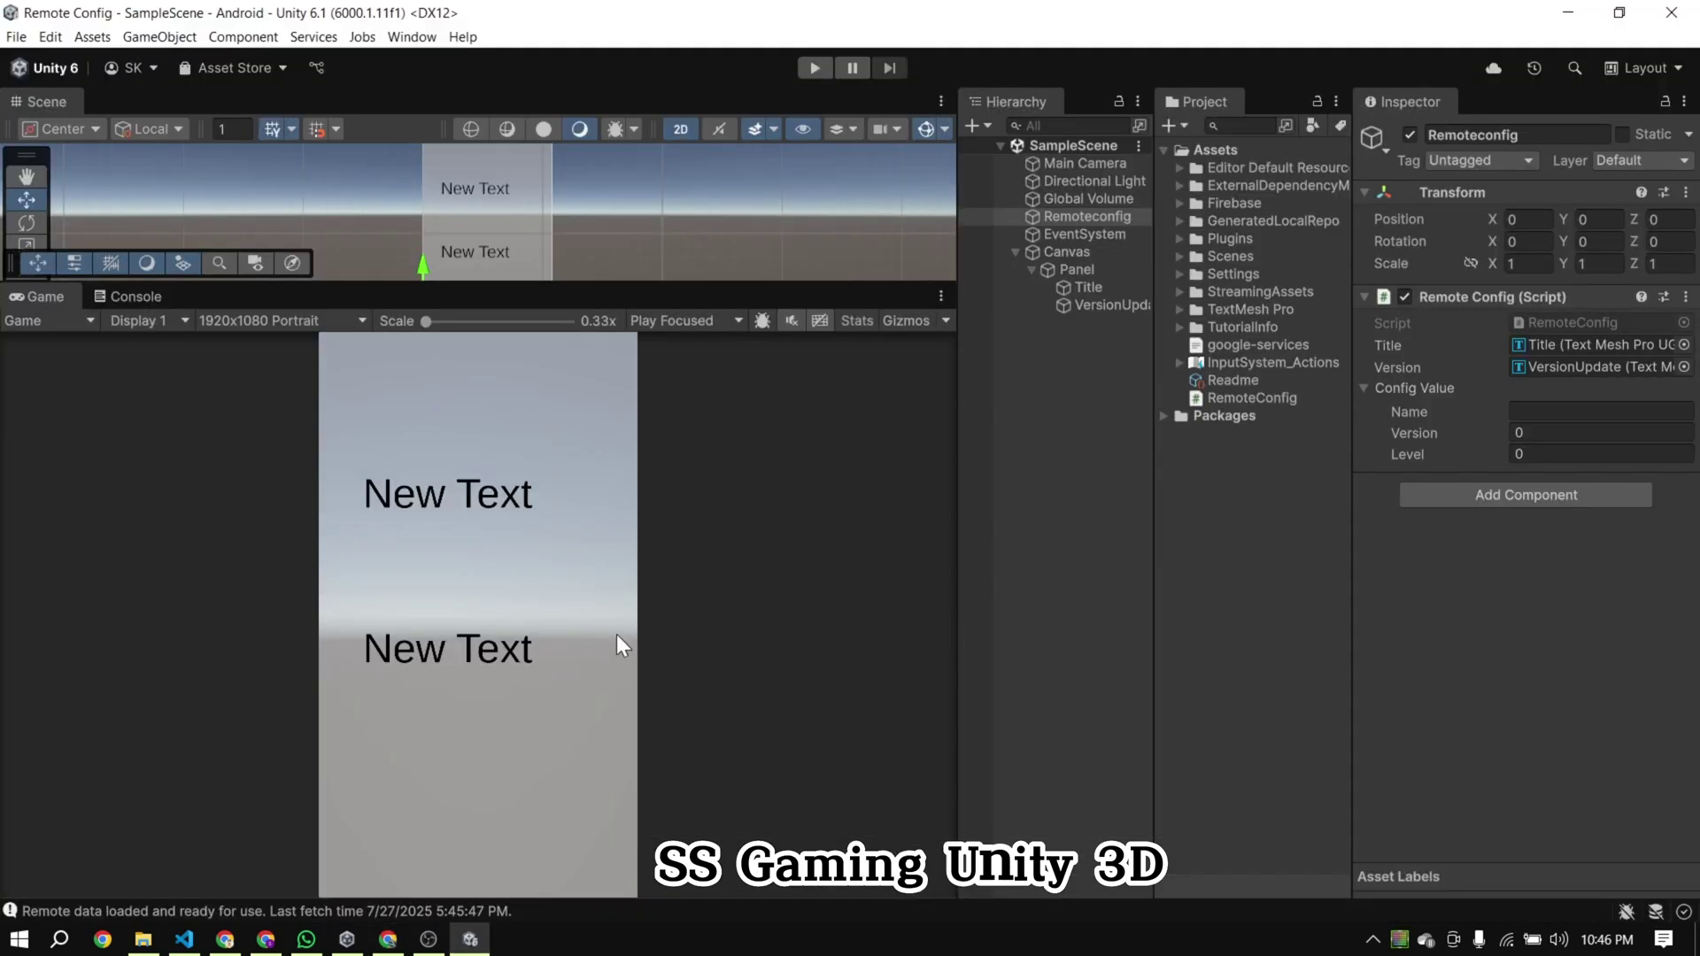
{"action": "left_click", "coordinate": [811, 69]}
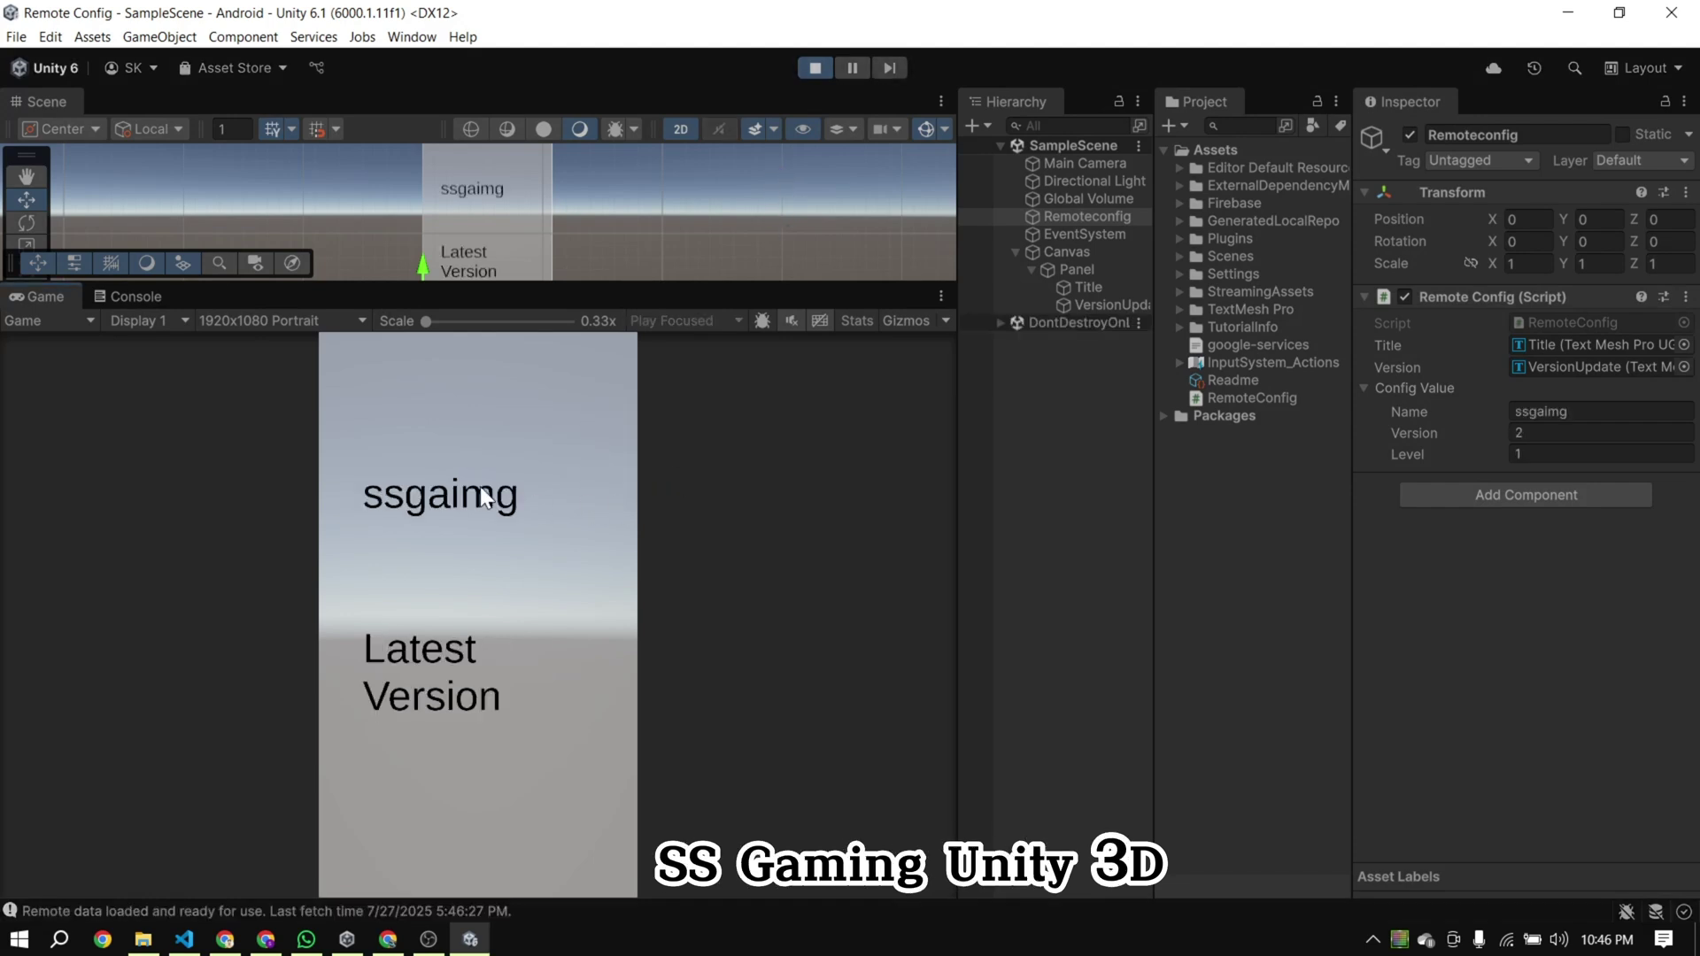
{"action": "left_click", "coordinate": [823, 71]}
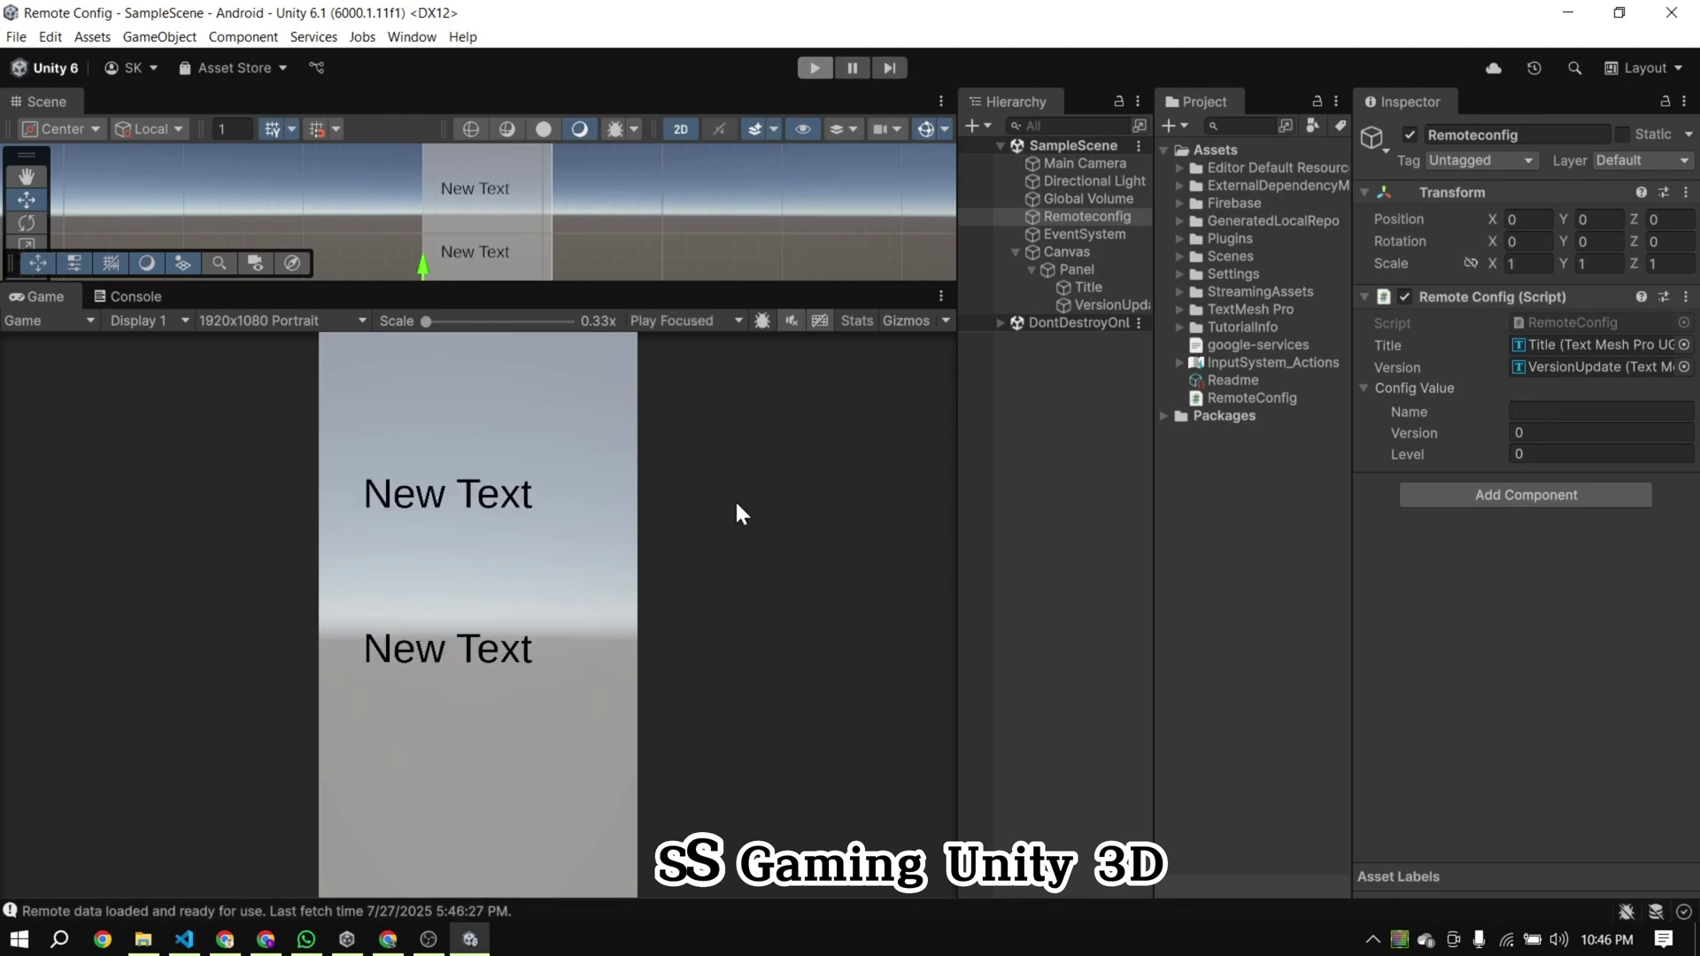
Step: Collapse the Canvas branch in the Hierarchy
{"action": "left_click", "coordinate": [1013, 251]}
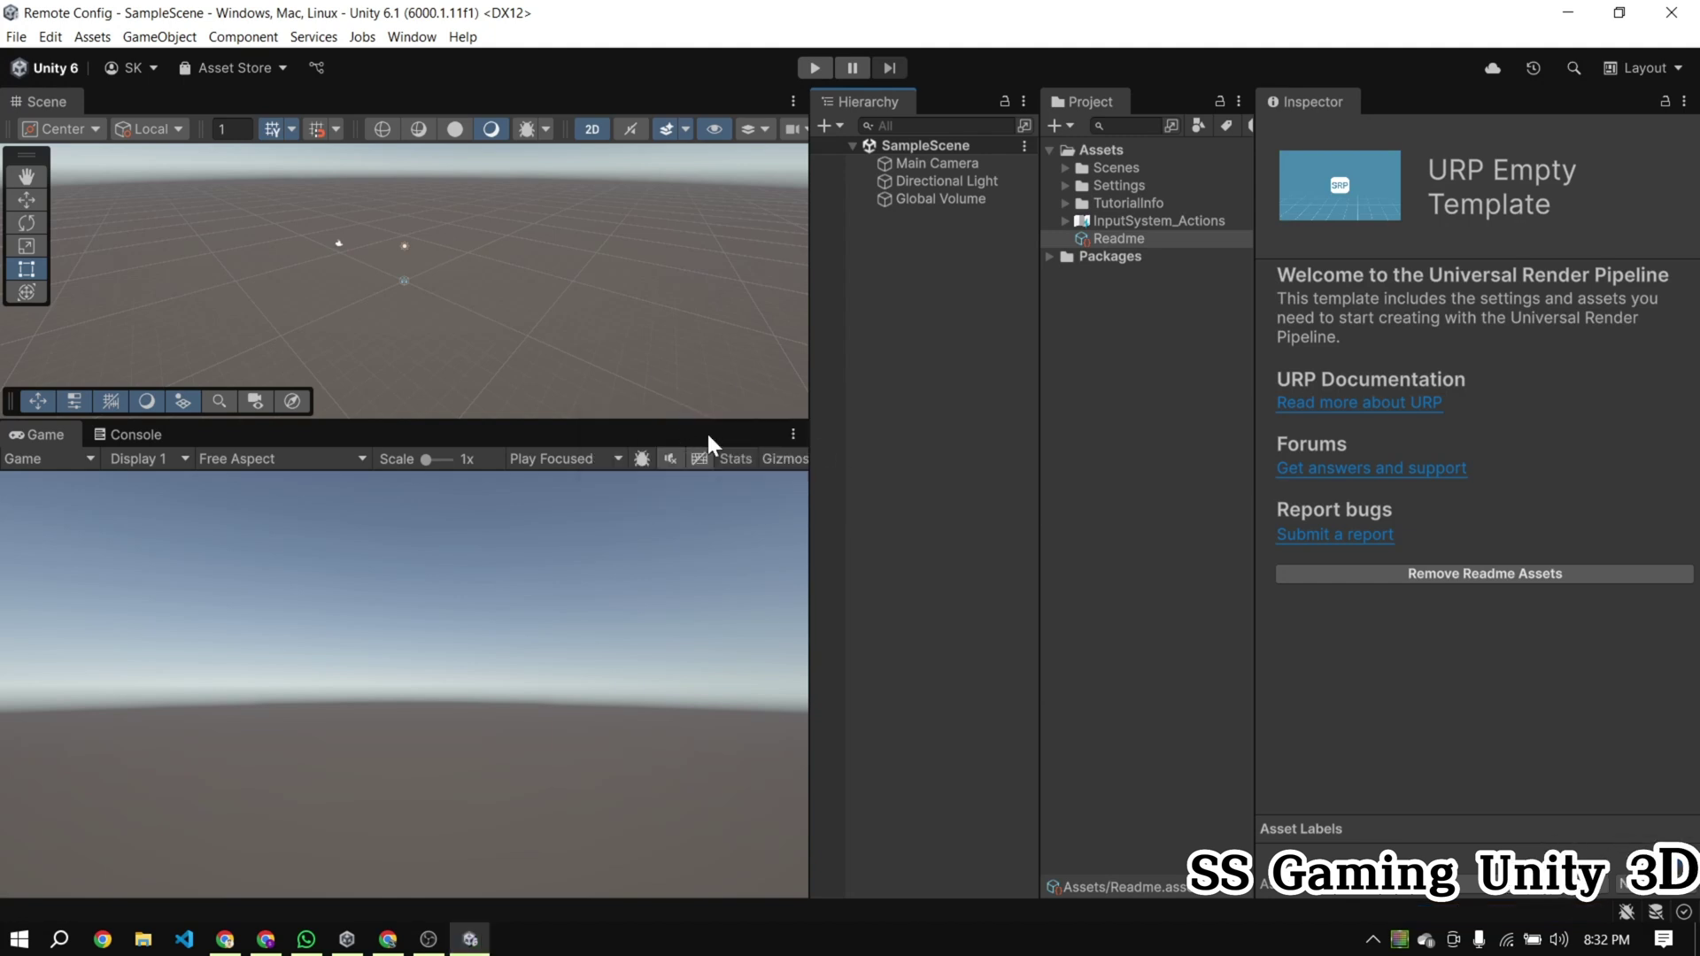
Step: Switch the build platform to Android in Build Profiles
{"action": "left_click", "coordinate": [16, 37]}
{"action": "left_click", "coordinate": [93, 273]}
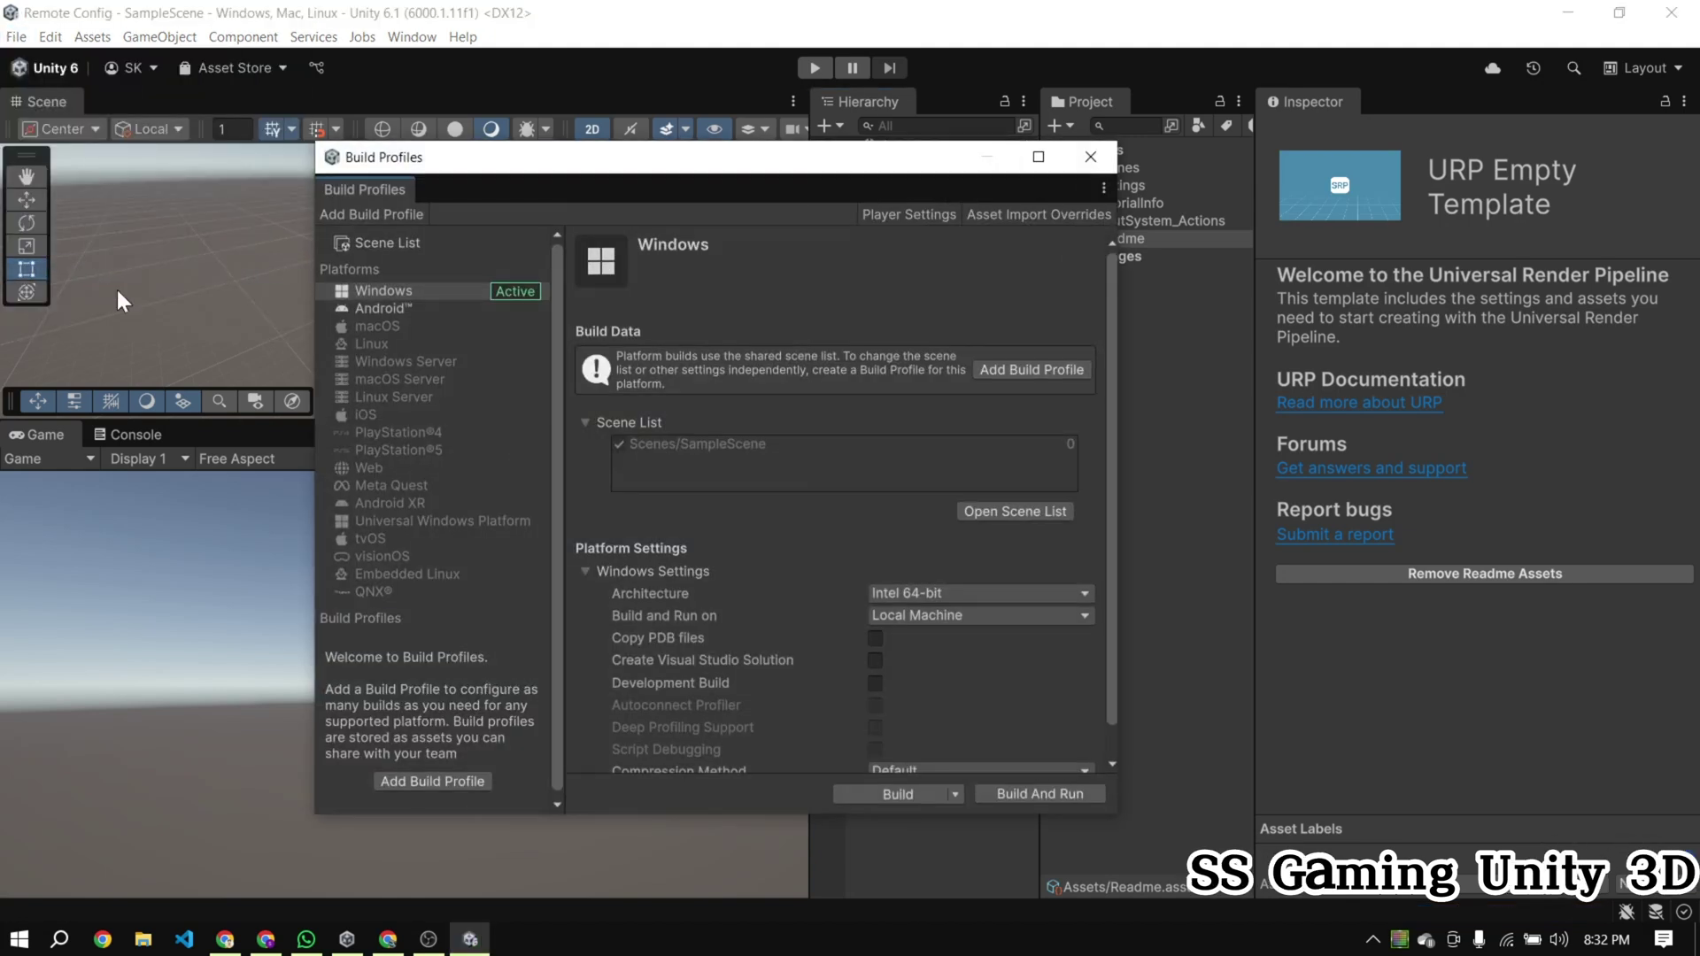
{"action": "left_click", "coordinate": [414, 321]}
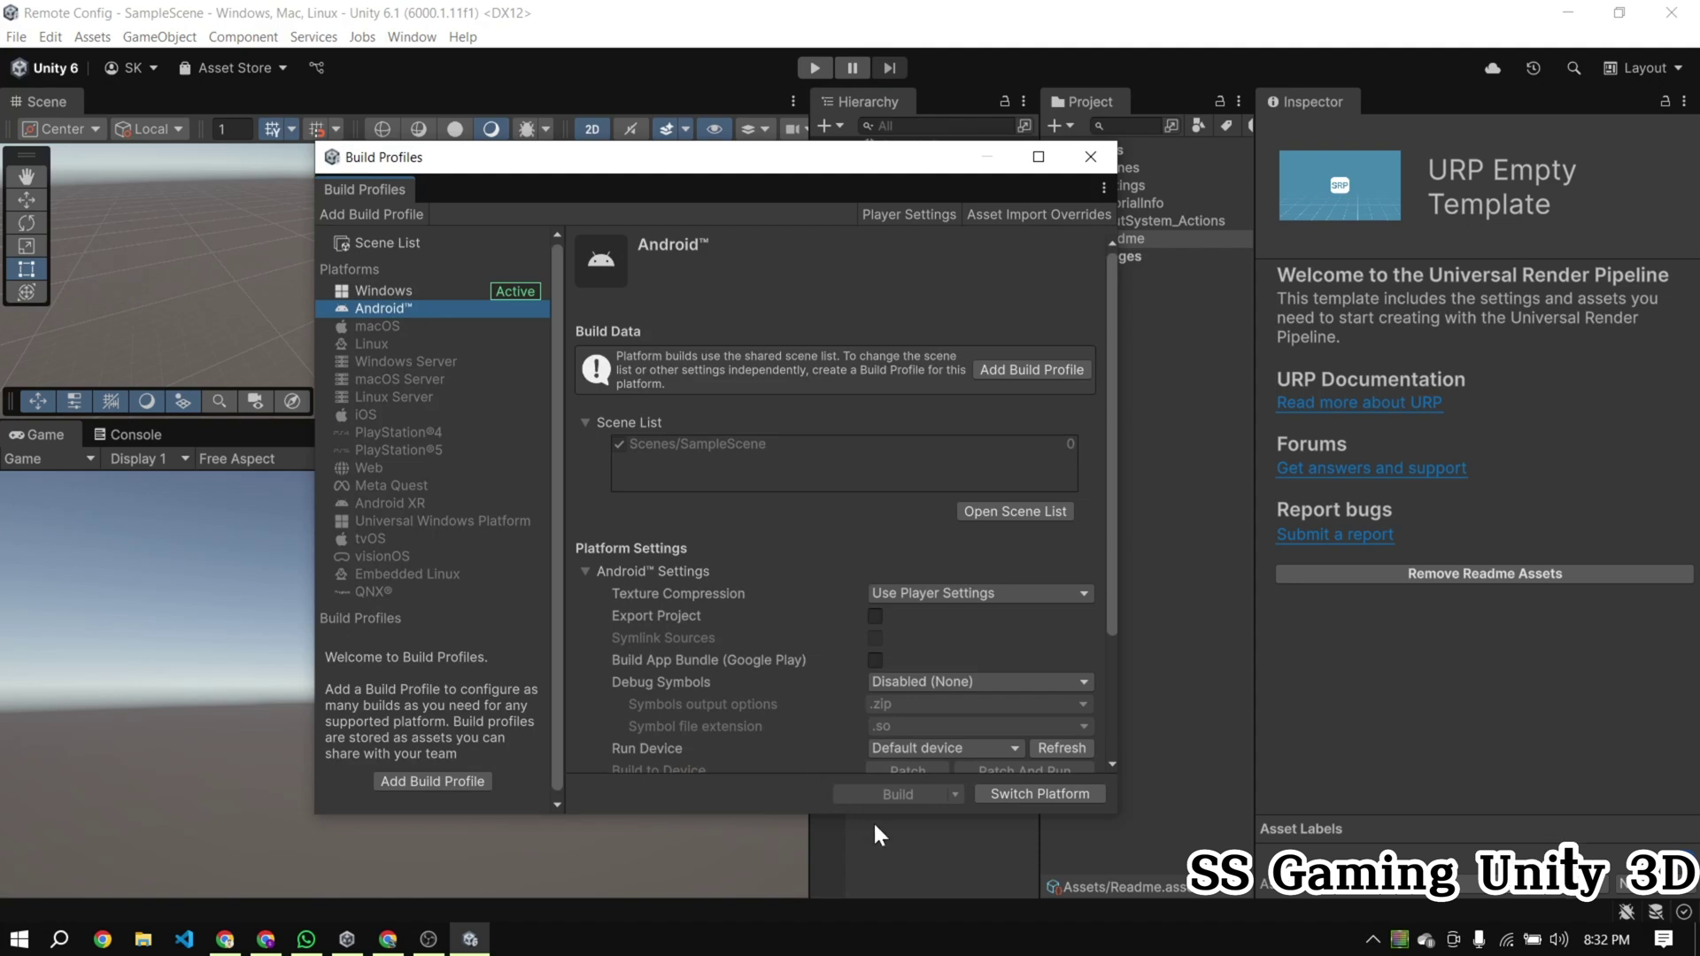
{"action": "left_click", "coordinate": [1033, 794]}
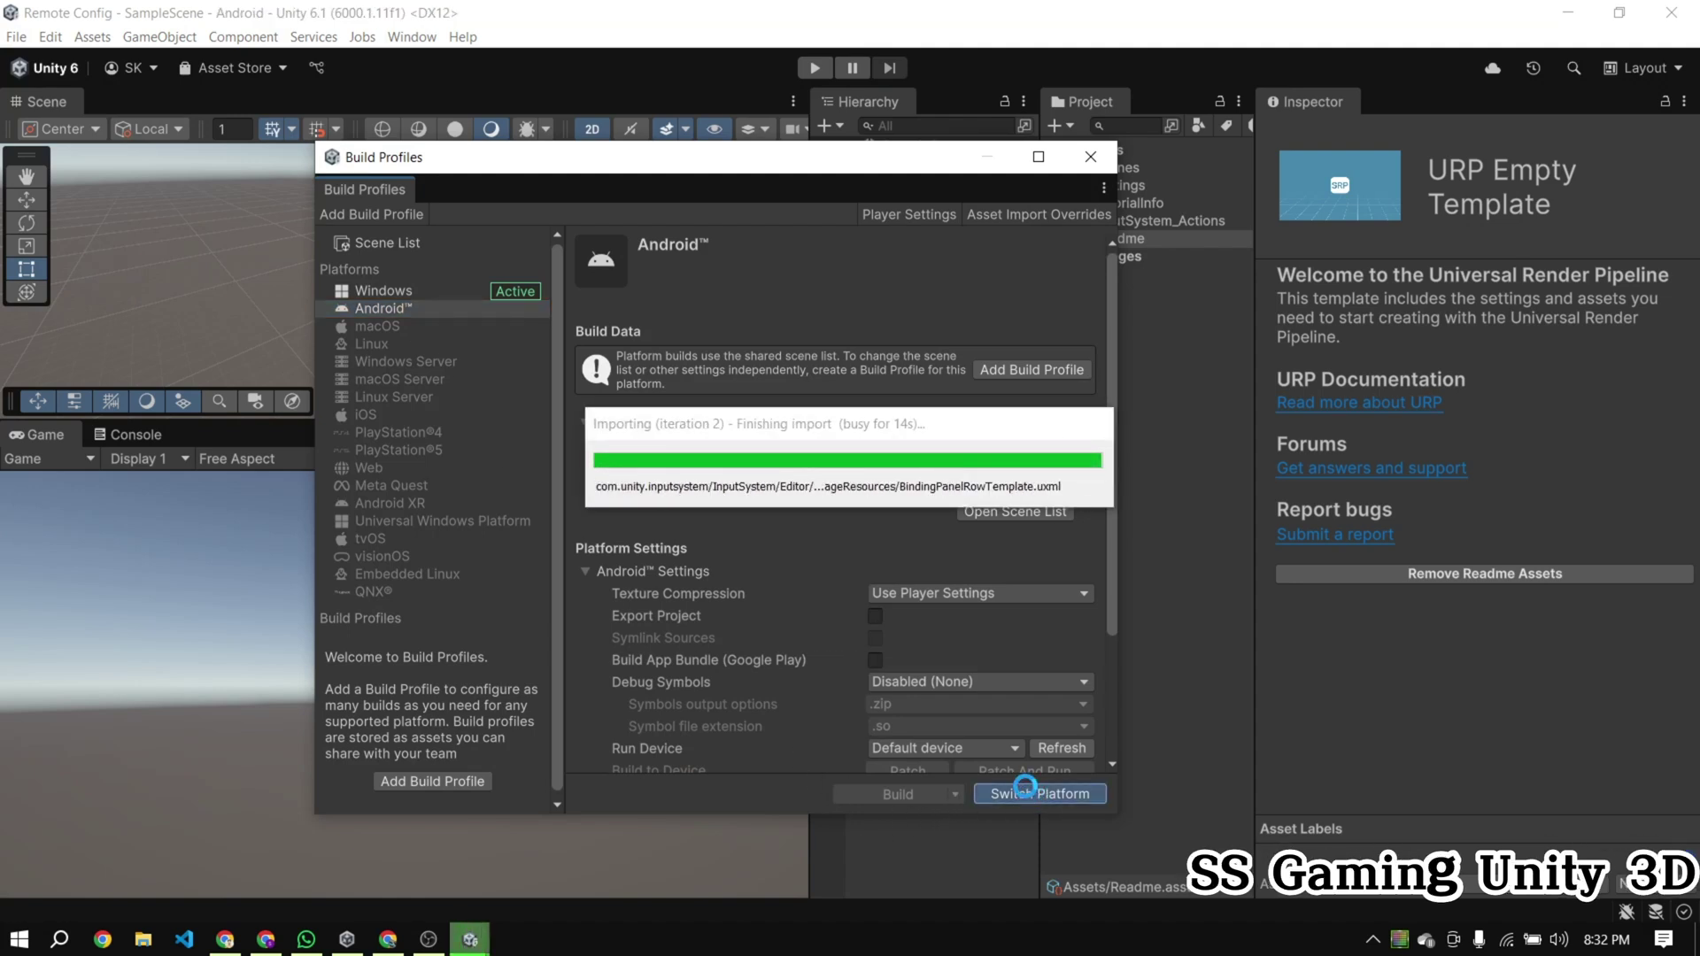
{"action": "left_click", "coordinate": [919, 215]}
Step: Enter the company name 'ss gaming un' and set Version to 1.0.0
{"action": "left_click", "coordinate": [593, 135]}
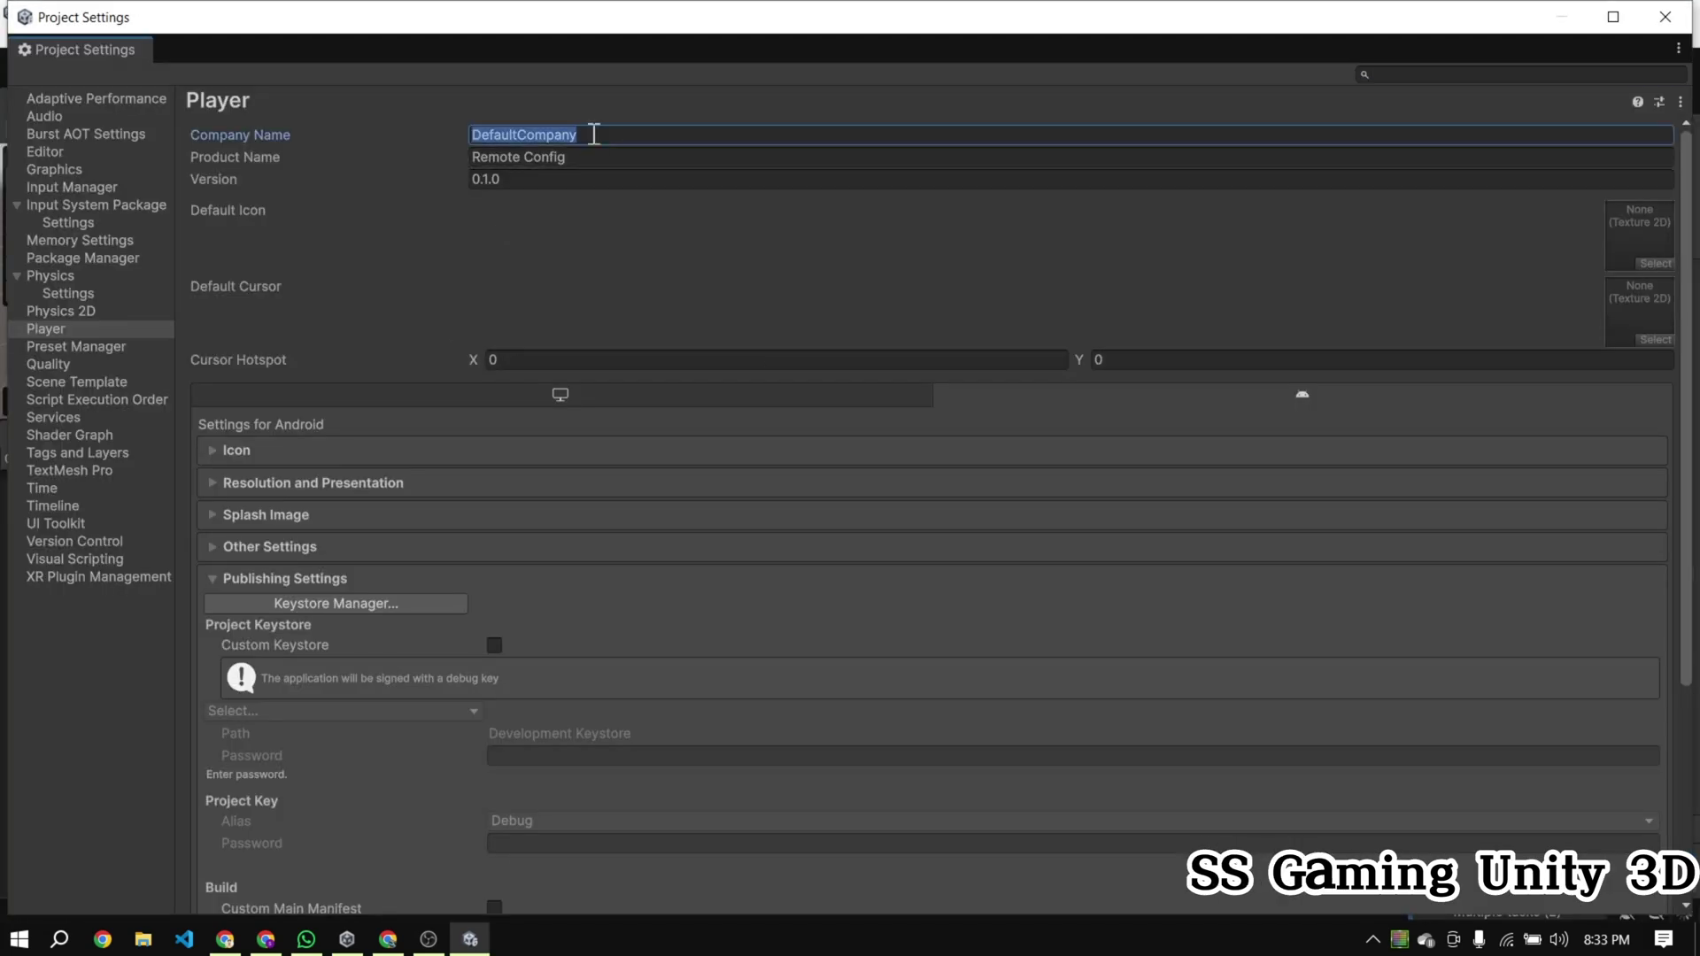
{"action": "type", "text": "ss gaming unity 3d"}
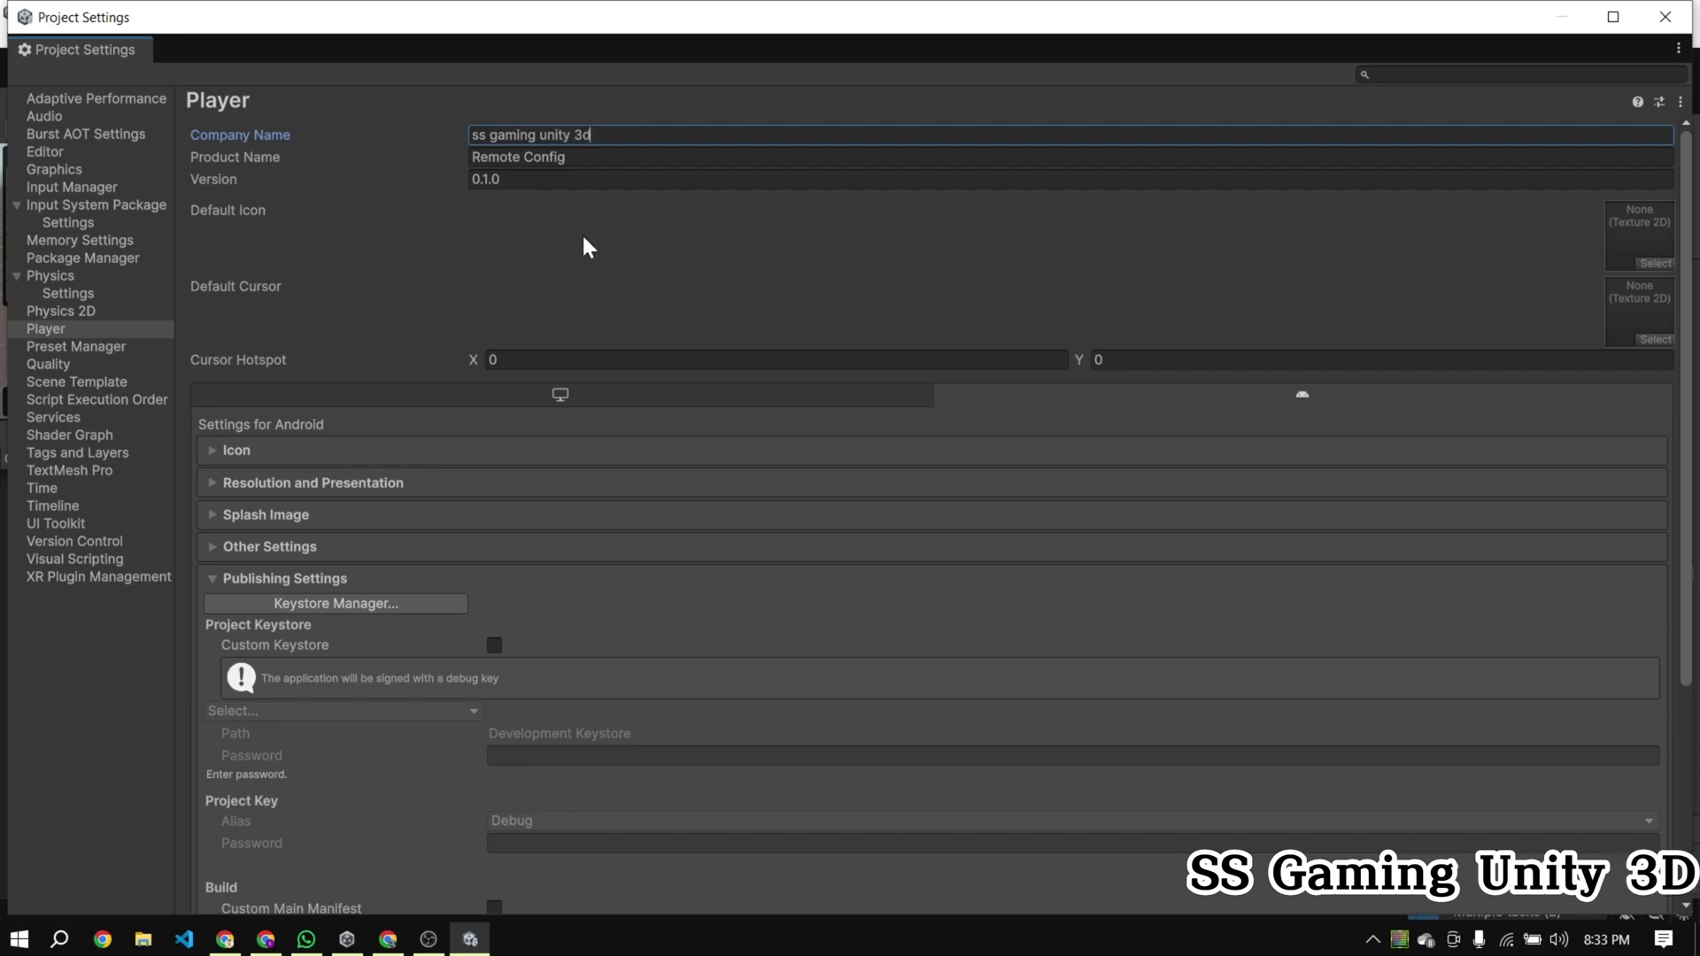
{"action": "left_click", "coordinate": [523, 181]}
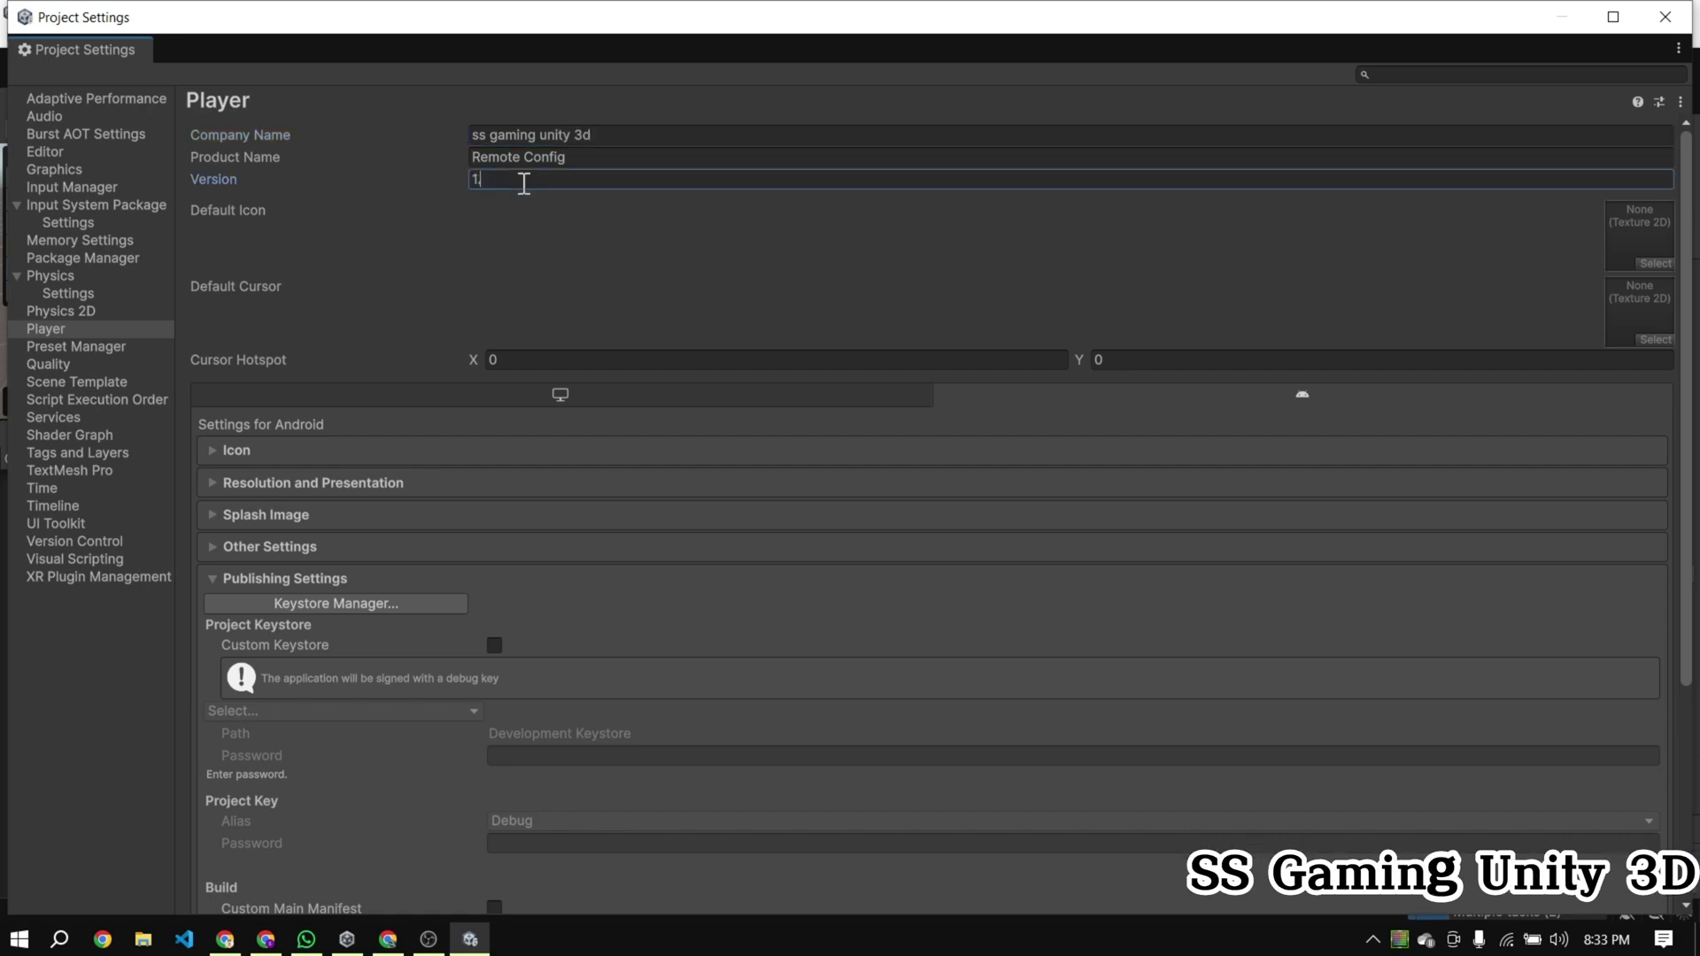
{"action": "type", "text": "1.0.0"}
Step: In Other Settings, enable Override Default Package Name
{"action": "scroll", "coordinate": [489, 346], "scroll_direction": "down", "scroll_amount": 3}
{"action": "left_click", "coordinate": [252, 379]}
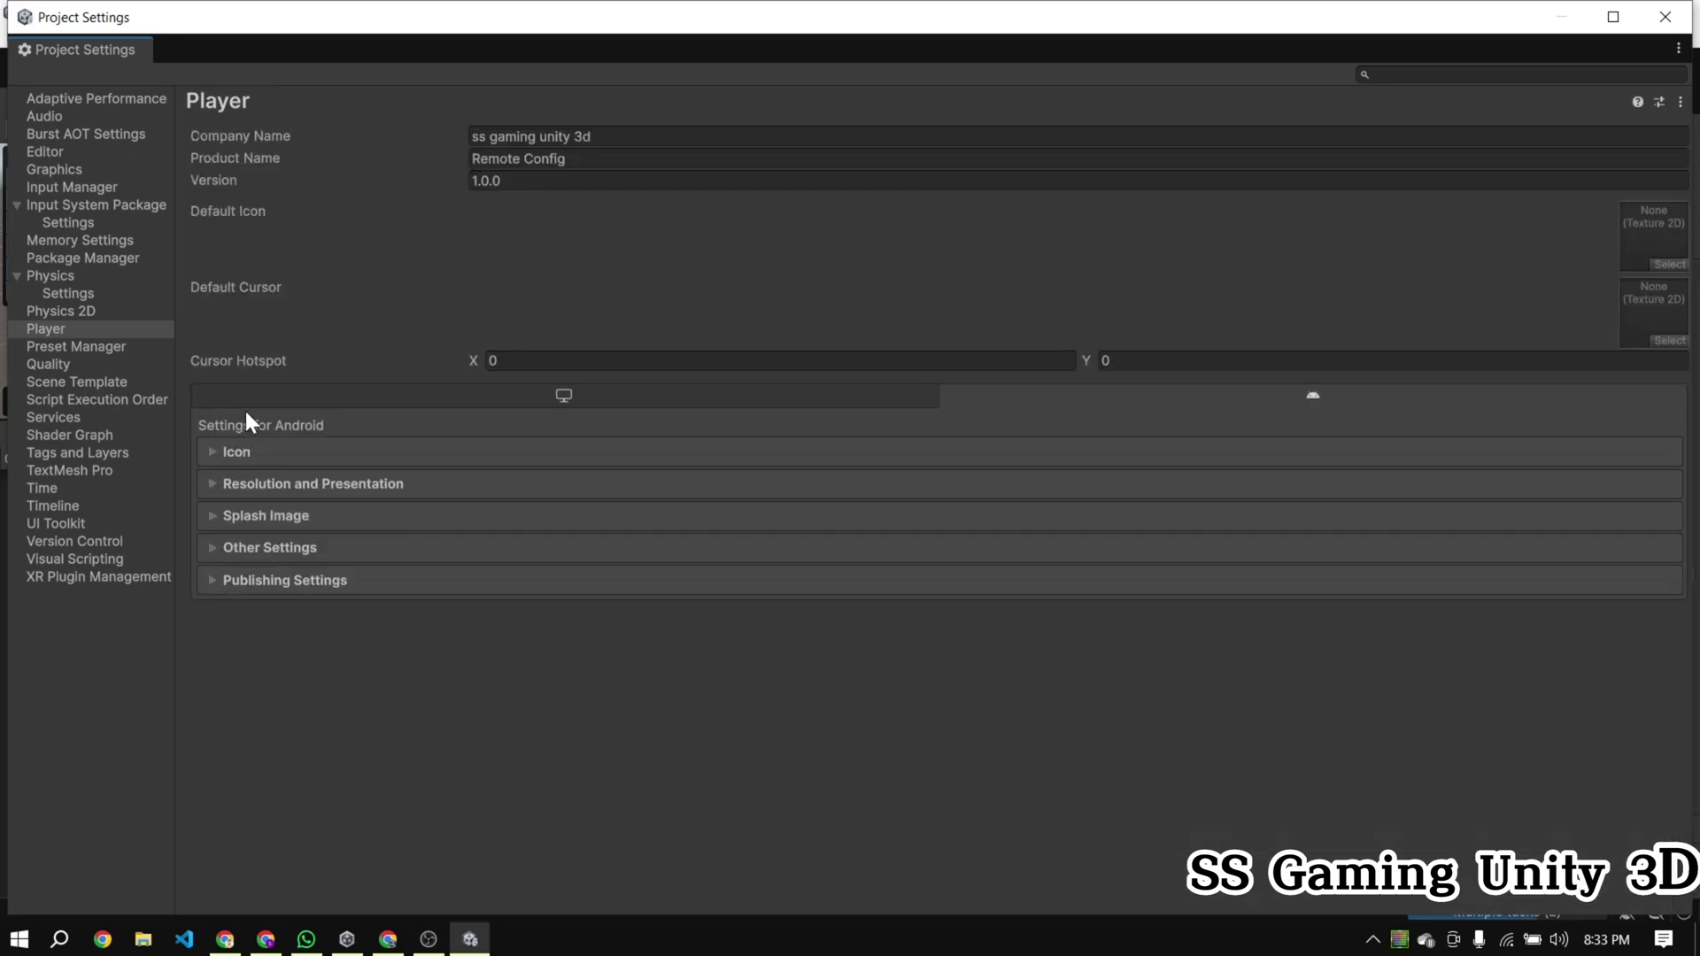
{"action": "left_click", "coordinate": [259, 546]}
{"action": "scroll", "coordinate": [401, 547], "scroll_direction": "down", "scroll_amount": 10}
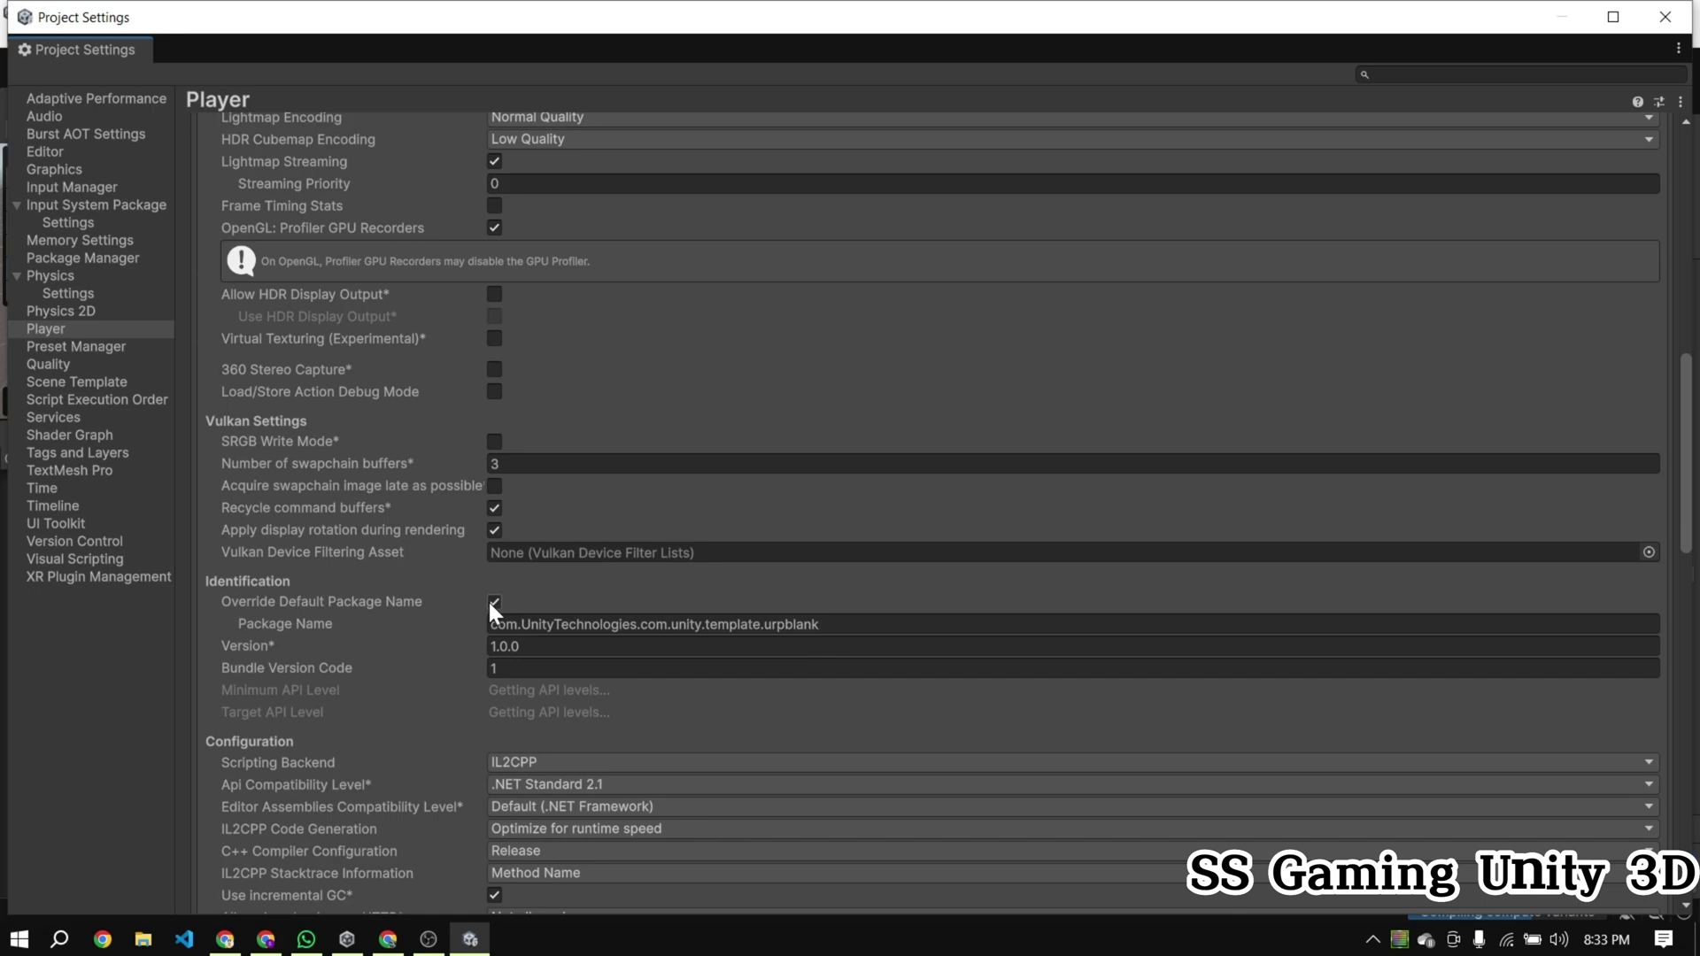
{"action": "left_click", "coordinate": [493, 602]}
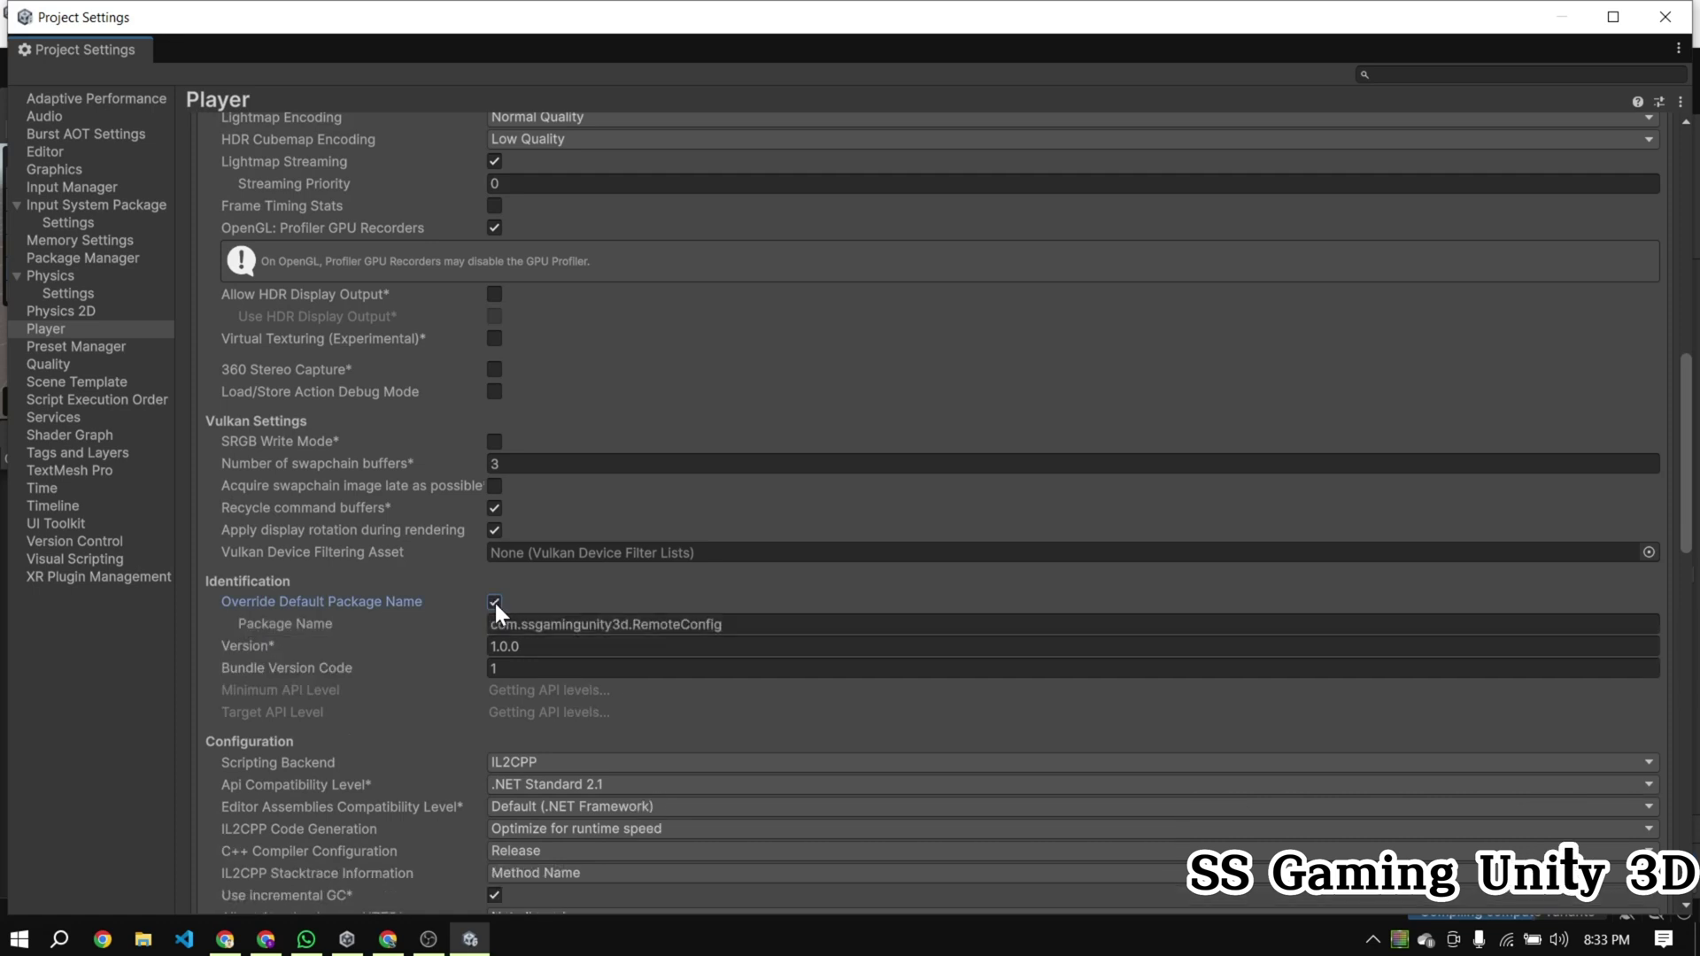
Step: Review the target and minimum API levels, keeping Android 6.0 as the minimum
{"action": "scroll", "coordinate": [497, 634], "scroll_direction": "down", "scroll_amount": 1}
{"action": "scroll", "coordinate": [496, 633], "scroll_direction": "down", "scroll_amount": 3}
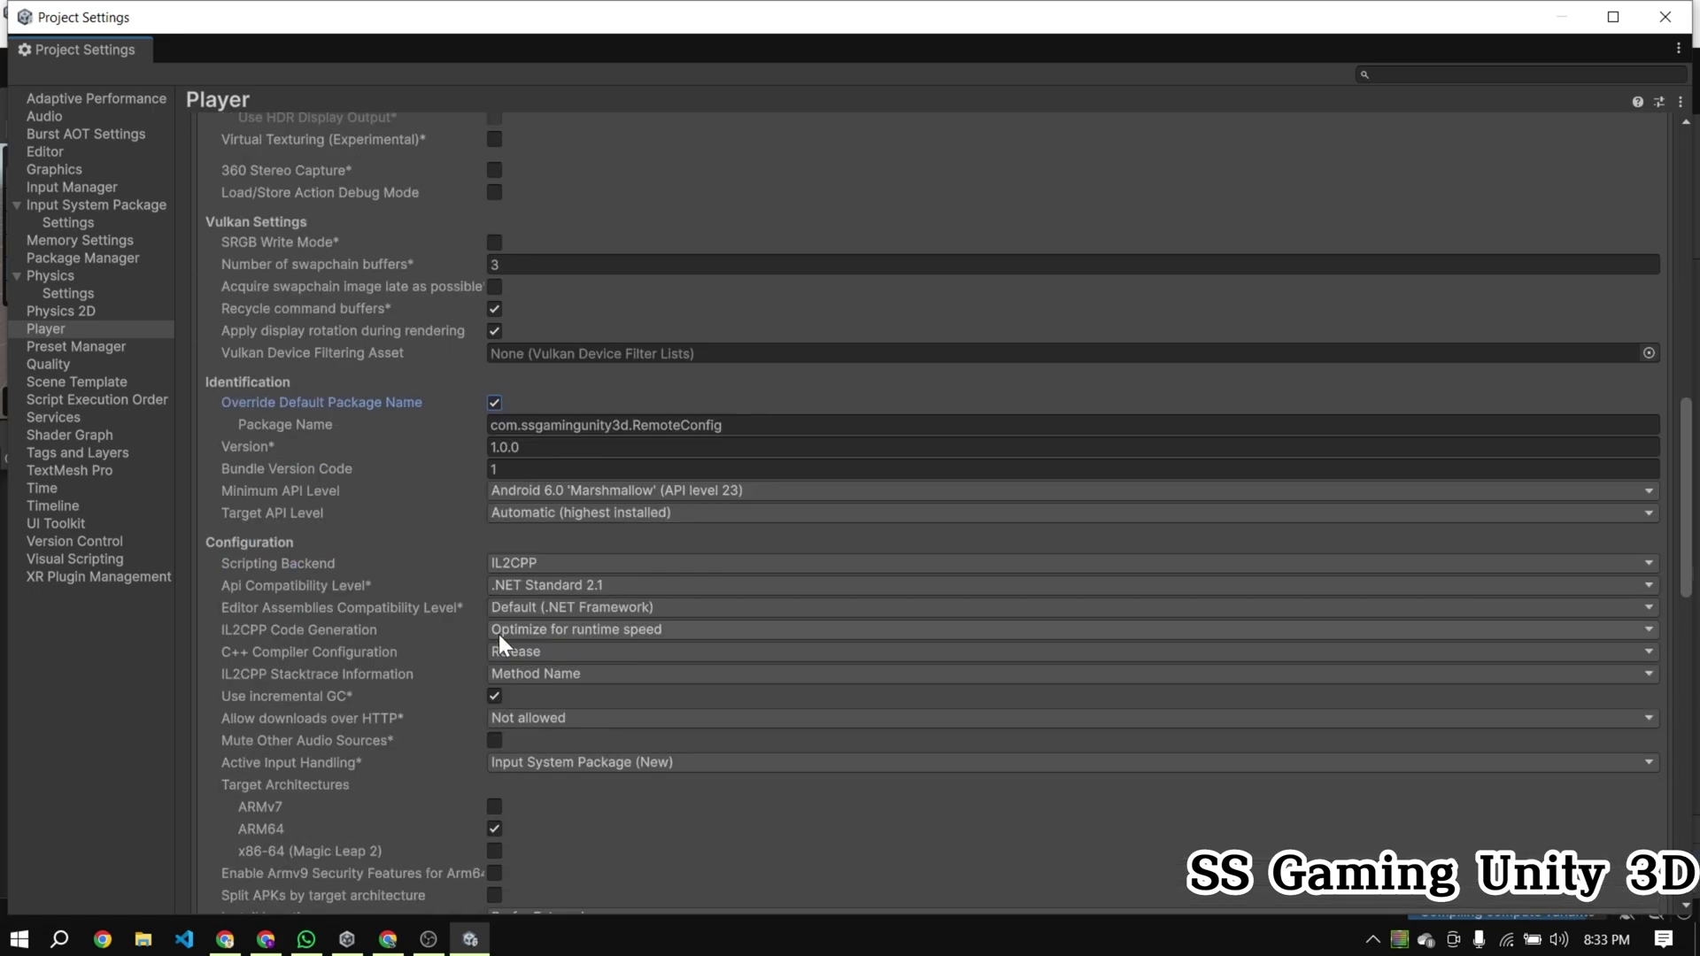
{"action": "left_click", "coordinate": [531, 449]}
{"action": "left_click", "coordinate": [540, 429]}
{"action": "left_click", "coordinate": [540, 428]}
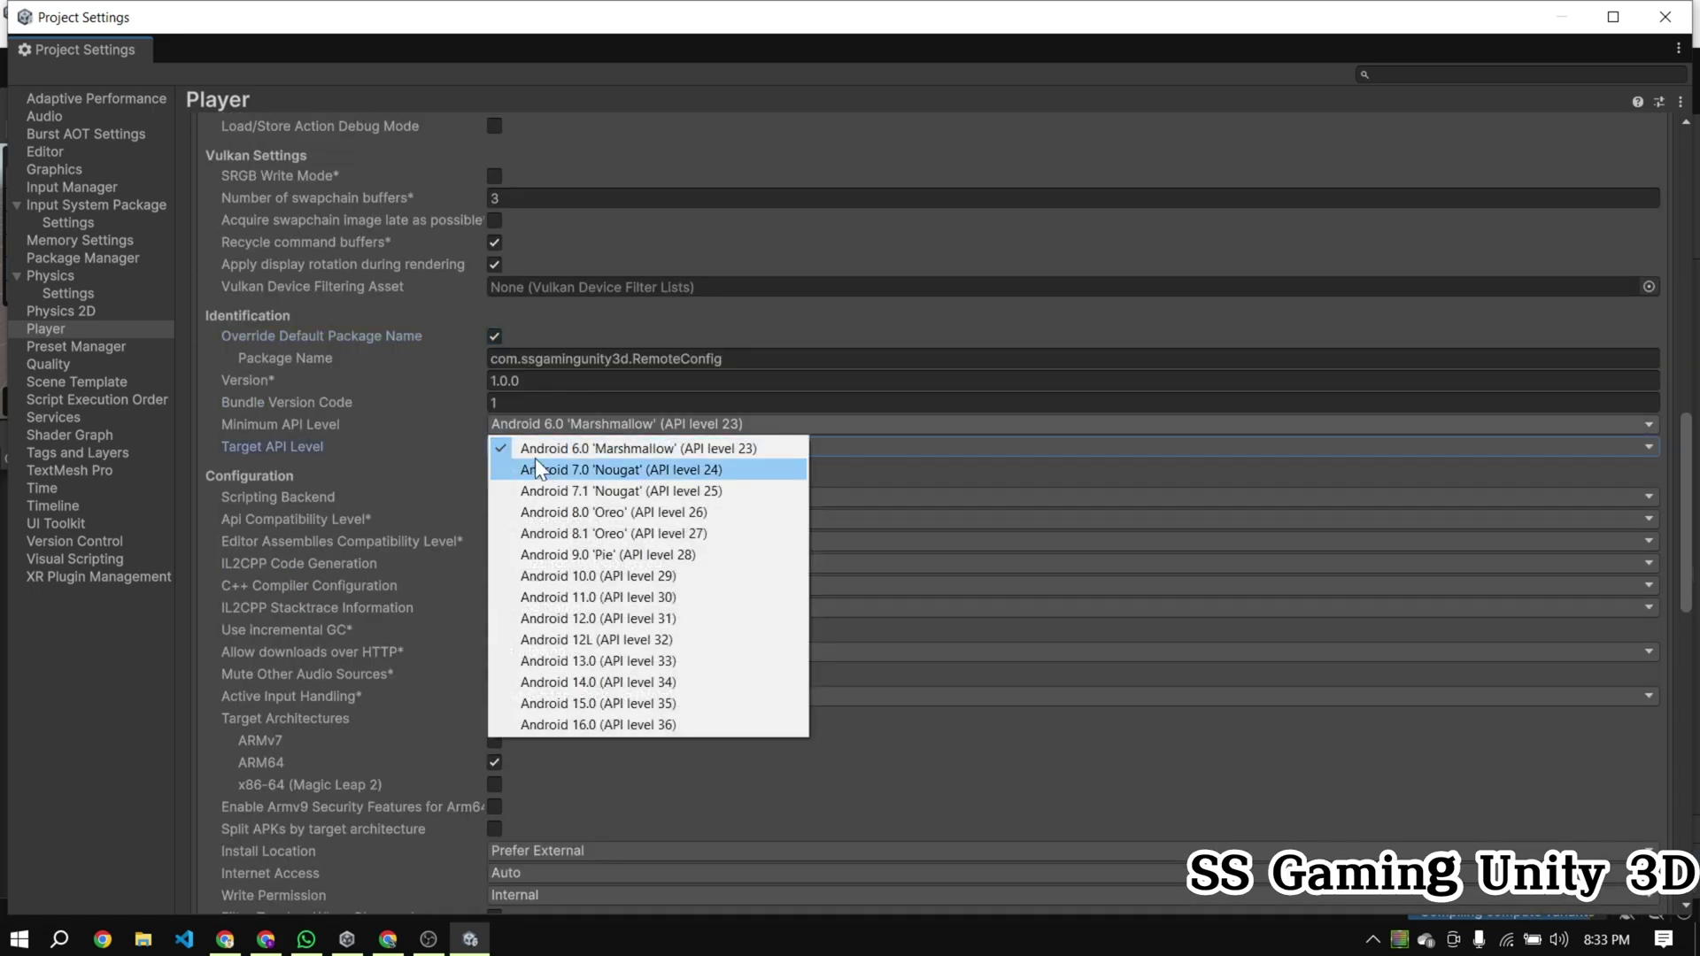
{"action": "left_click", "coordinate": [519, 448]}
{"action": "left_click", "coordinate": [521, 427]}
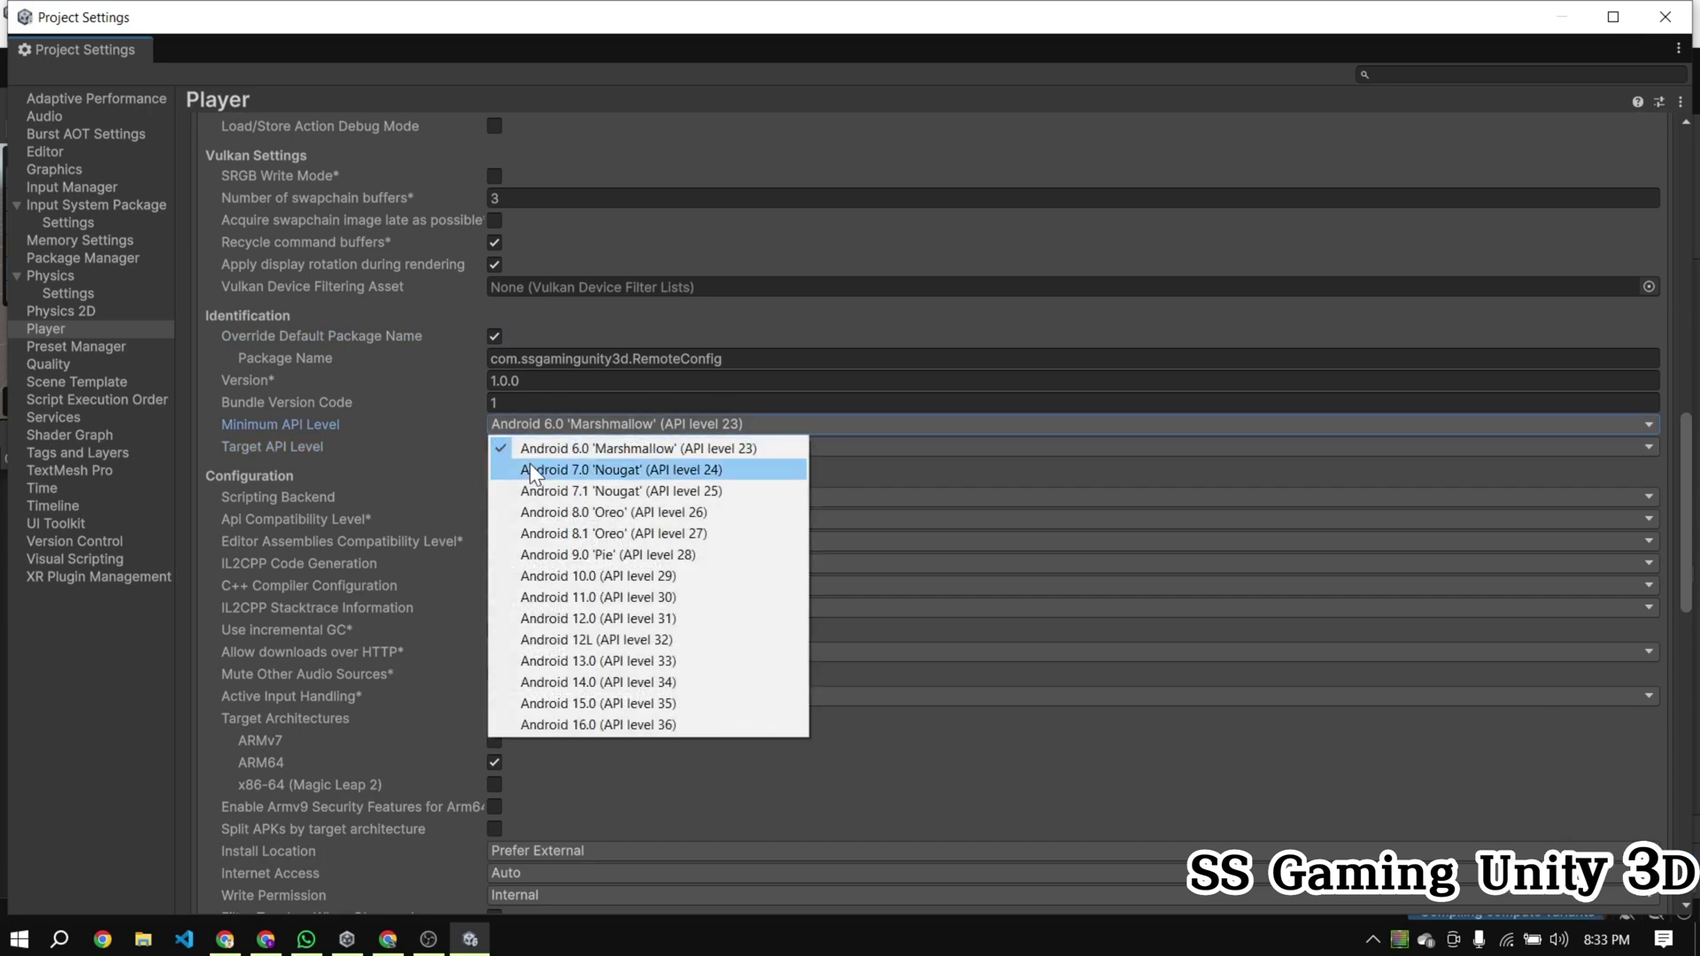
{"action": "left_click", "coordinate": [434, 463]}
{"action": "scroll", "coordinate": [416, 474], "scroll_direction": "down", "scroll_amount": 4}
{"action": "scroll", "coordinate": [555, 376], "scroll_direction": "up", "scroll_amount": 2}
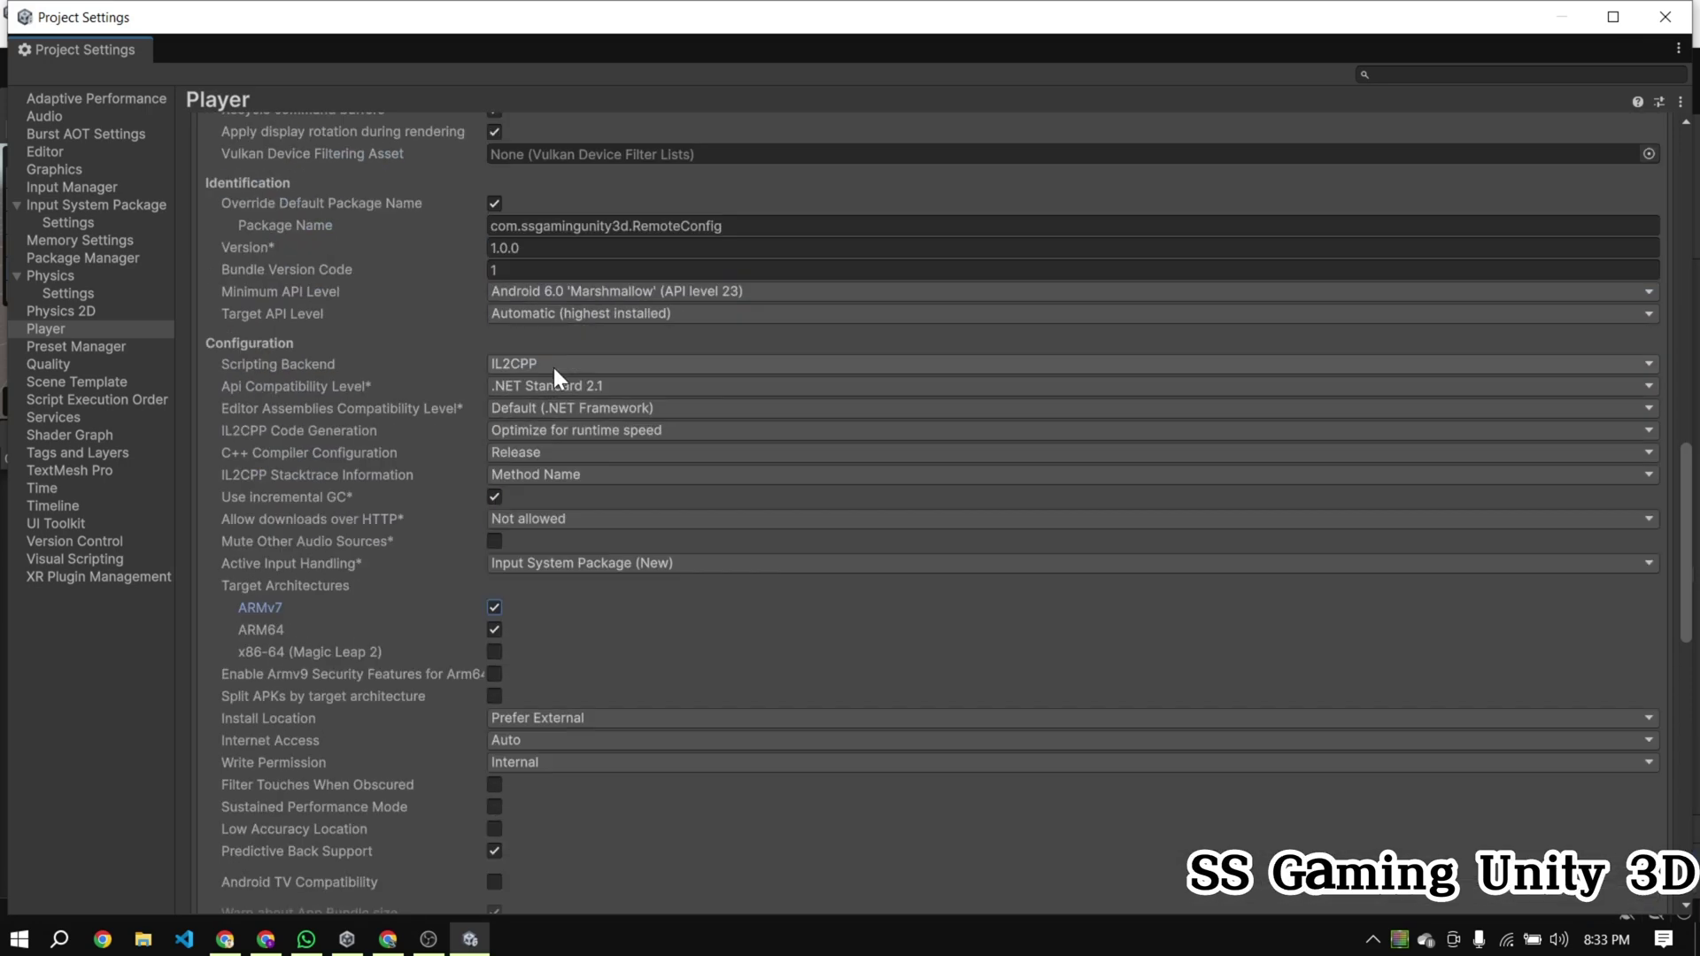
{"action": "scroll", "coordinate": [554, 375], "scroll_direction": "down", "scroll_amount": 15}
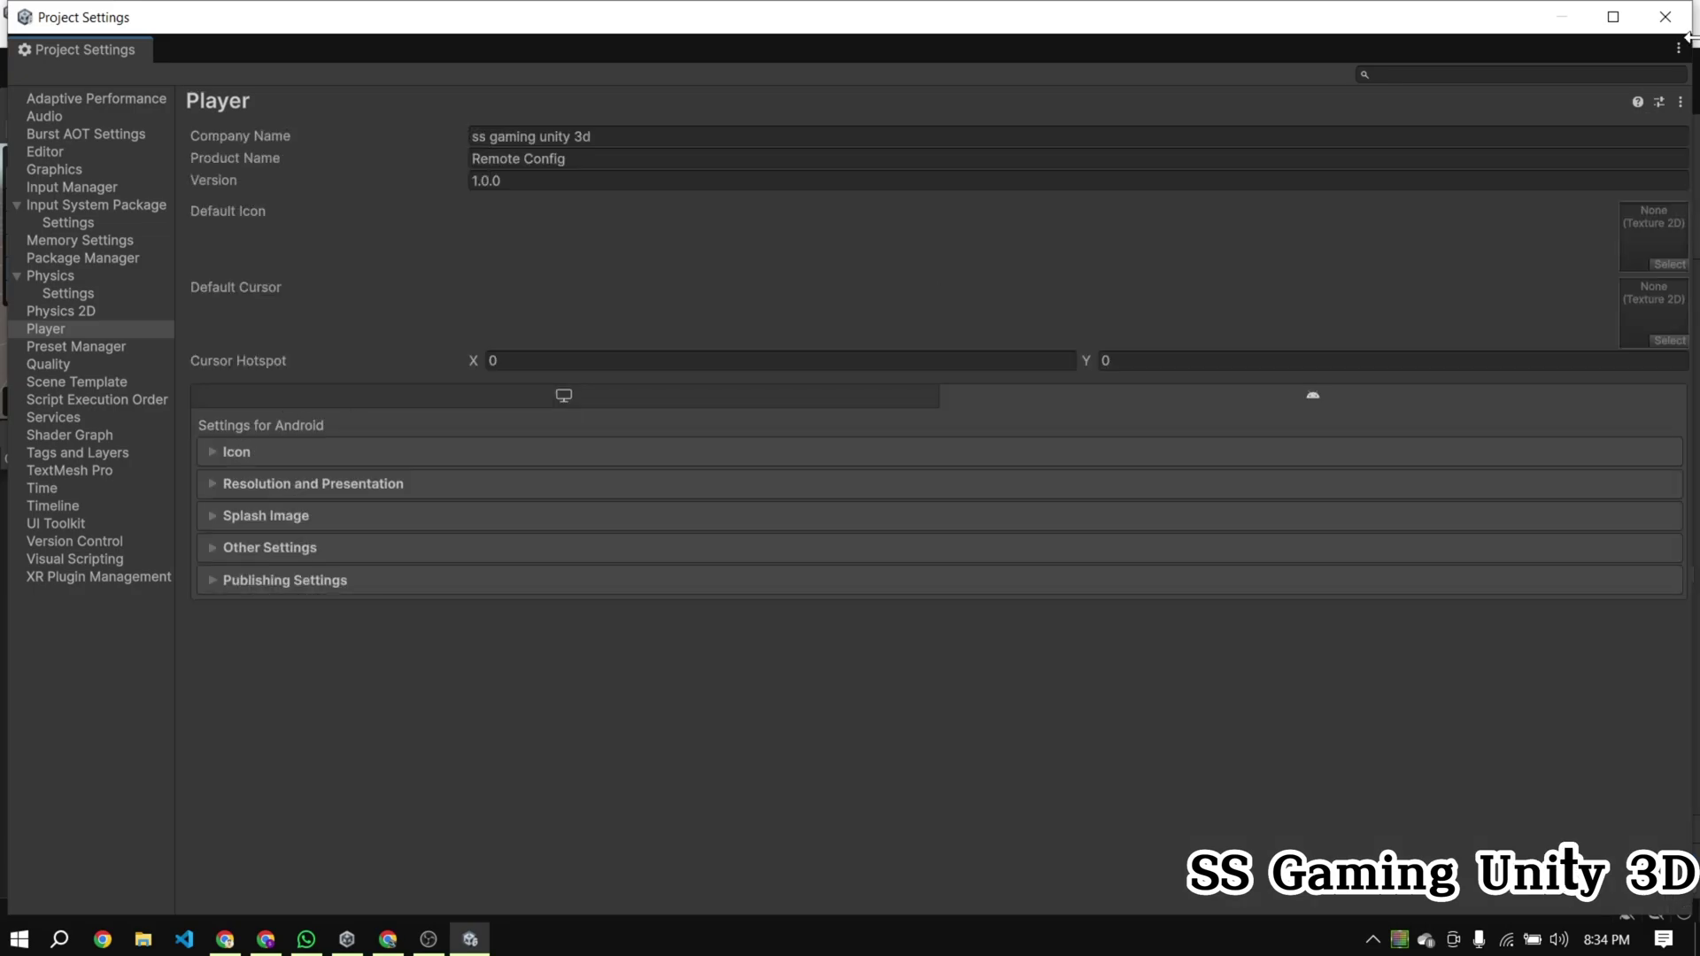
Step: Close Project Settings, enlarge the Scene view and widen the Hierarchy panel
{"action": "left_click", "coordinate": [1098, 157]}
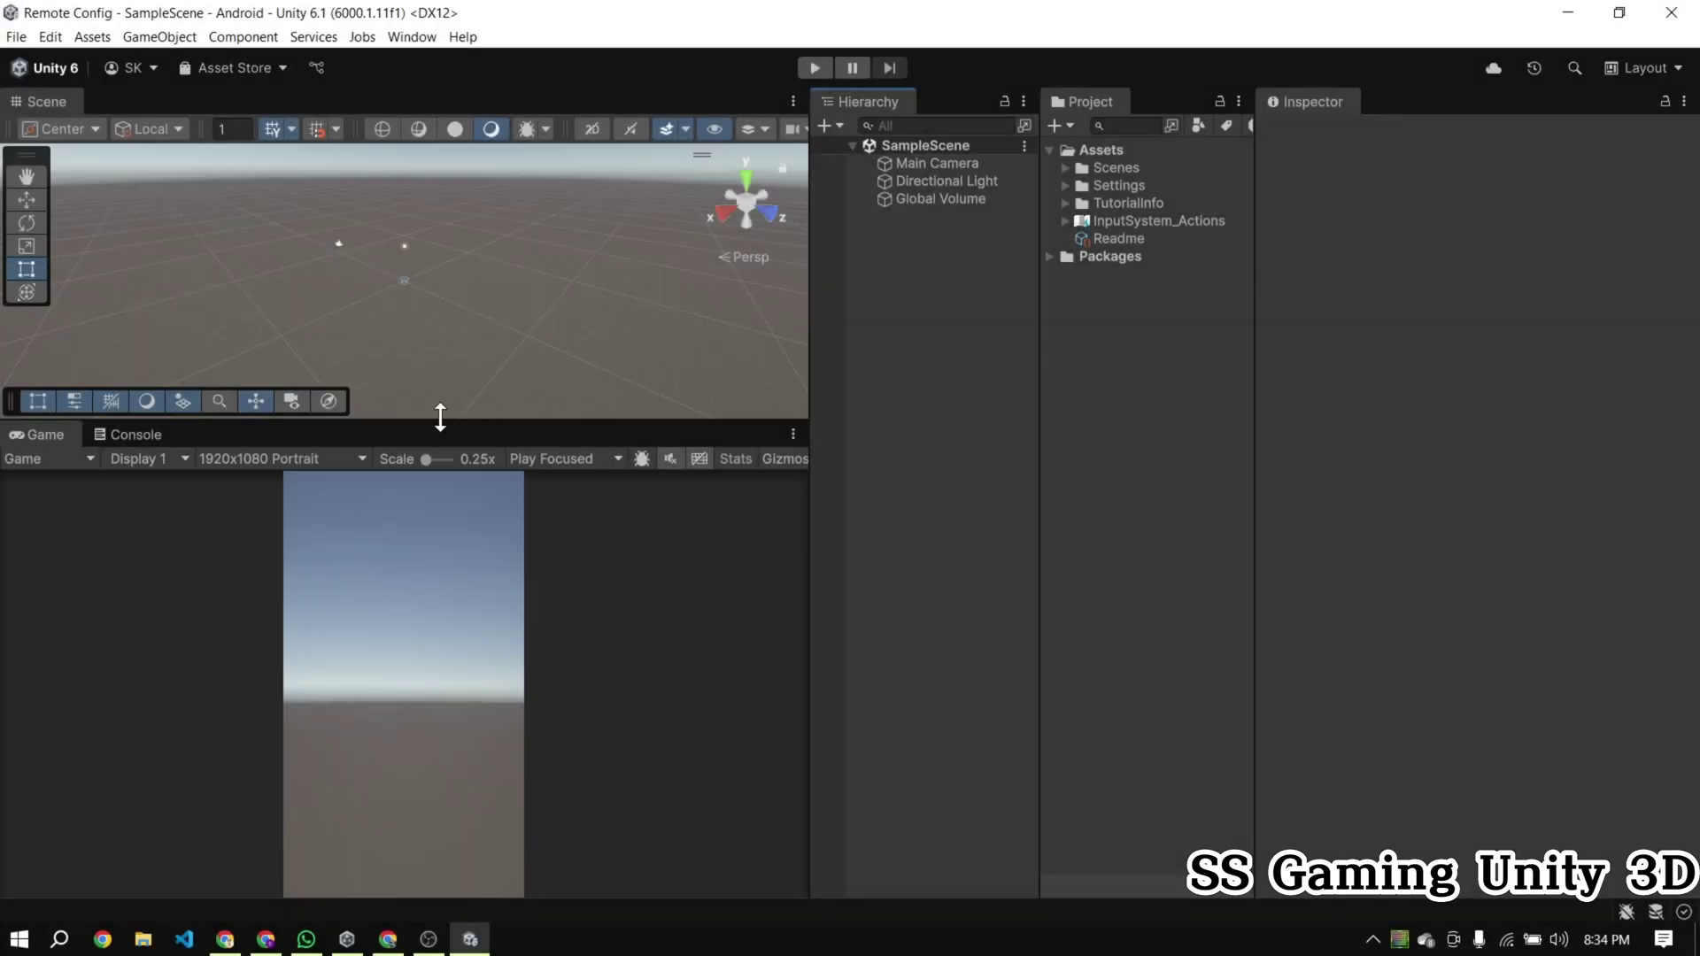
{"action": "left_click_drag", "start_coordinate": [440, 422], "coordinate": [478, 582]}
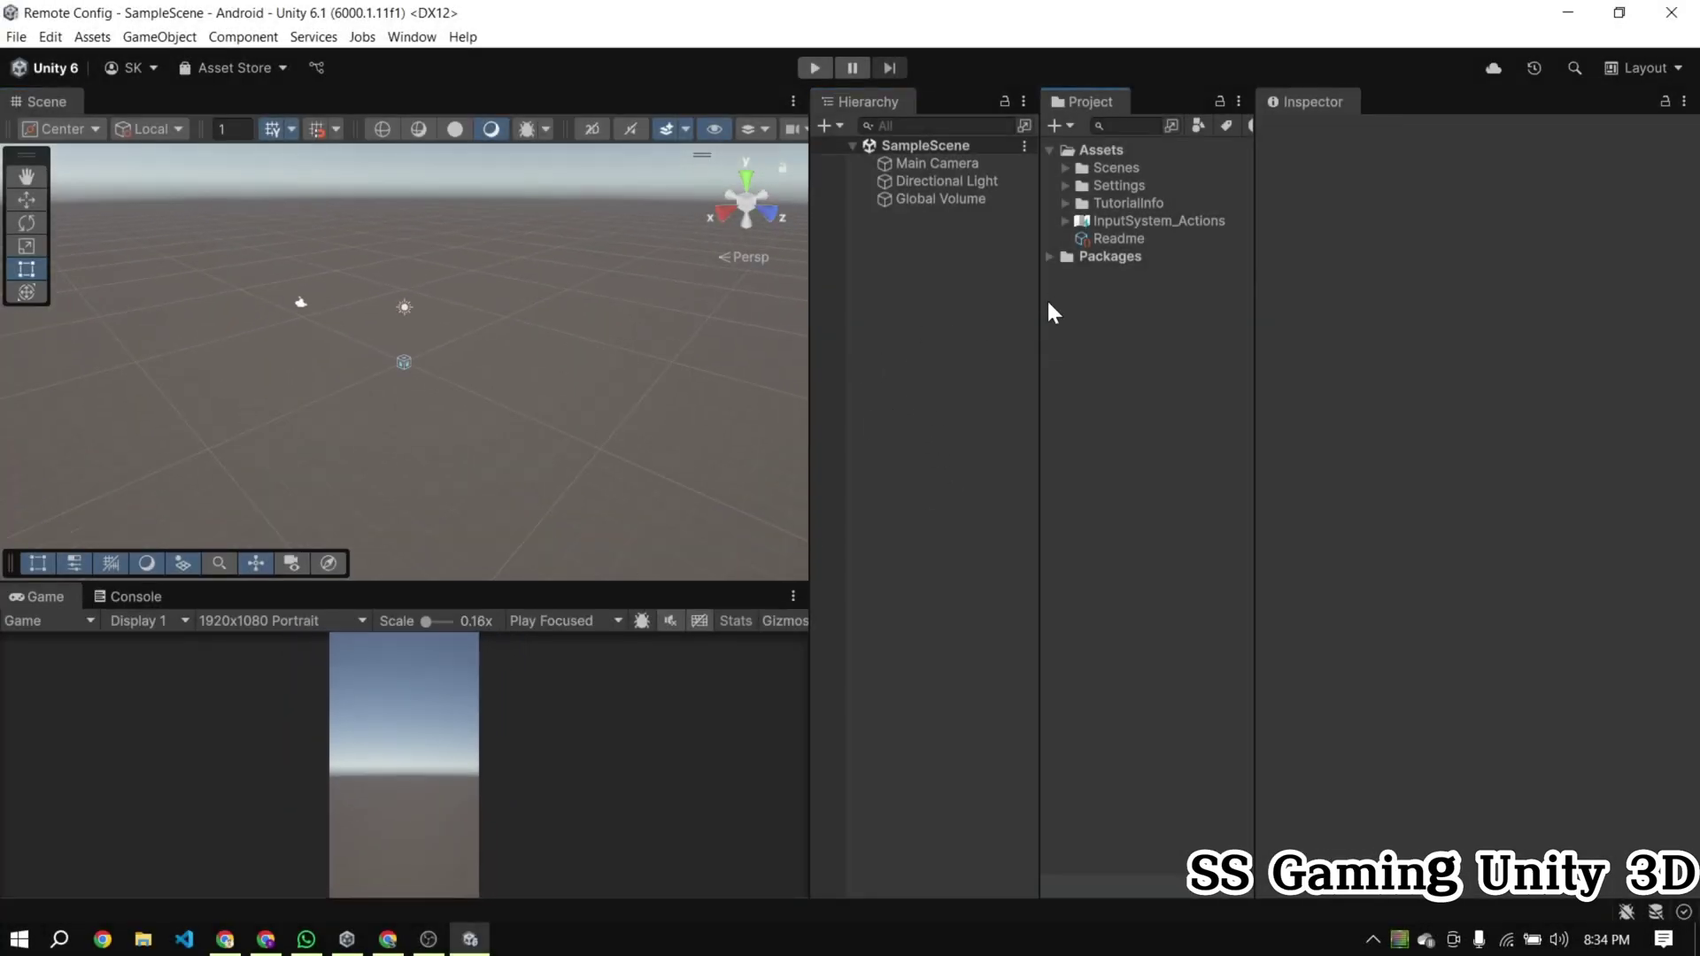
{"action": "left_click_drag", "start_coordinate": [1034, 307], "coordinate": [1067, 310]}
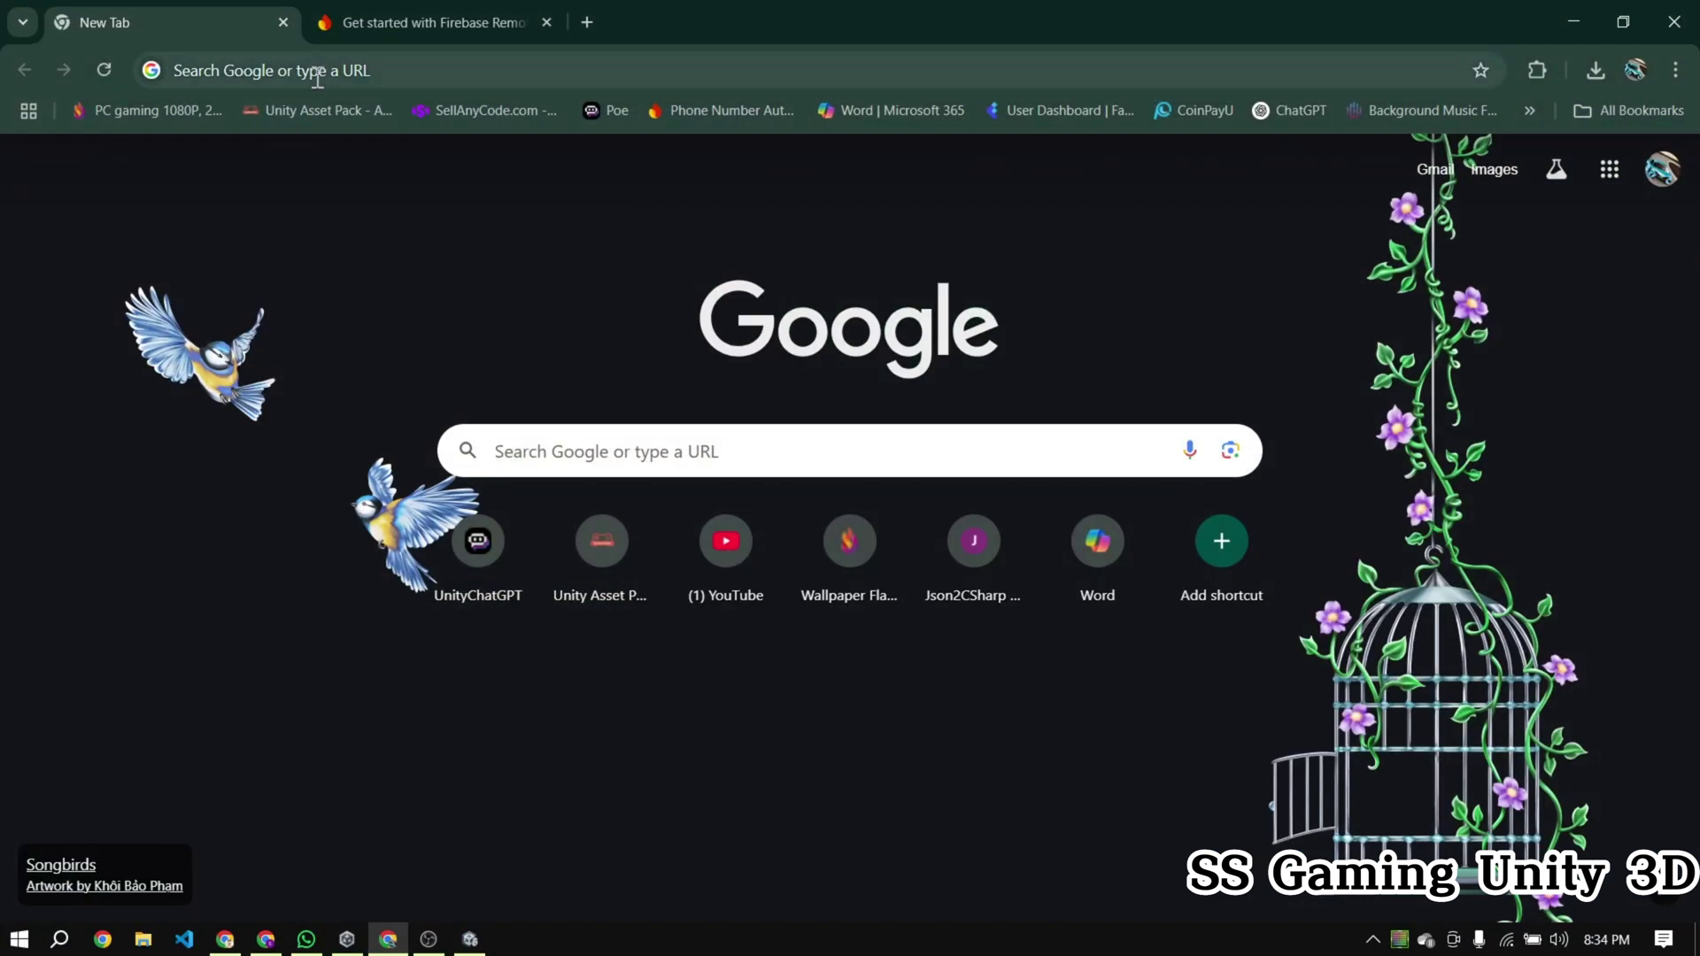
Step: Enter firebase.google.com in the address bar and load it
{"action": "left_click", "coordinate": [318, 72]}
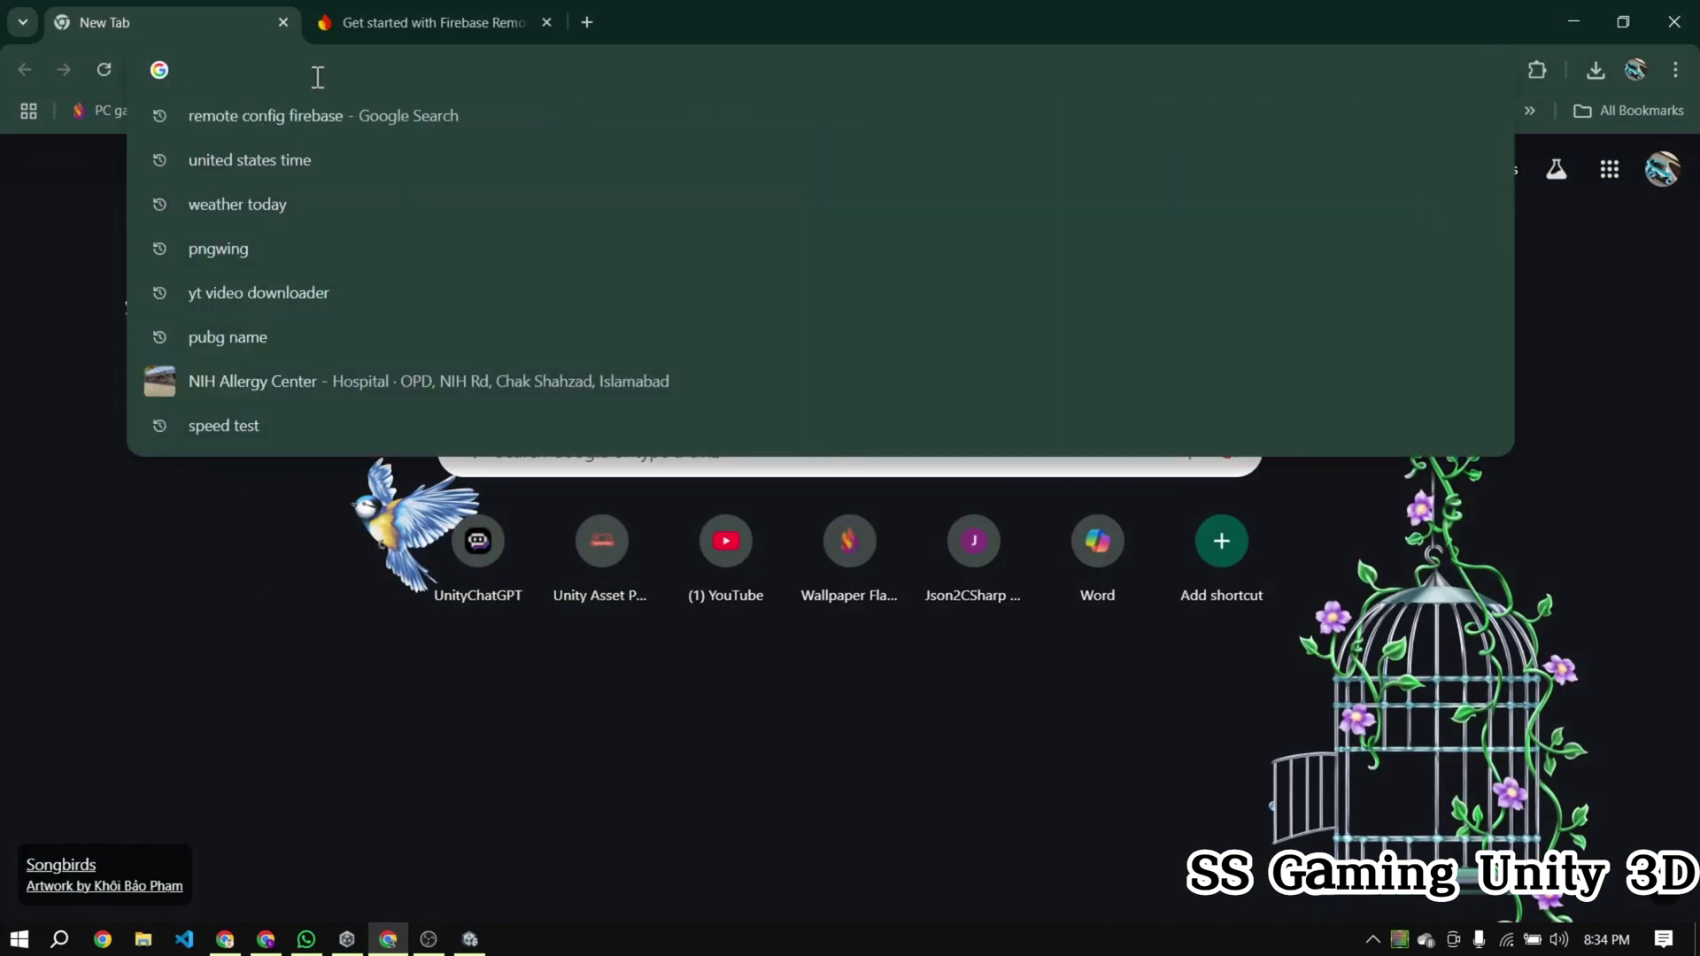
{"action": "type", "text": "fireb"}
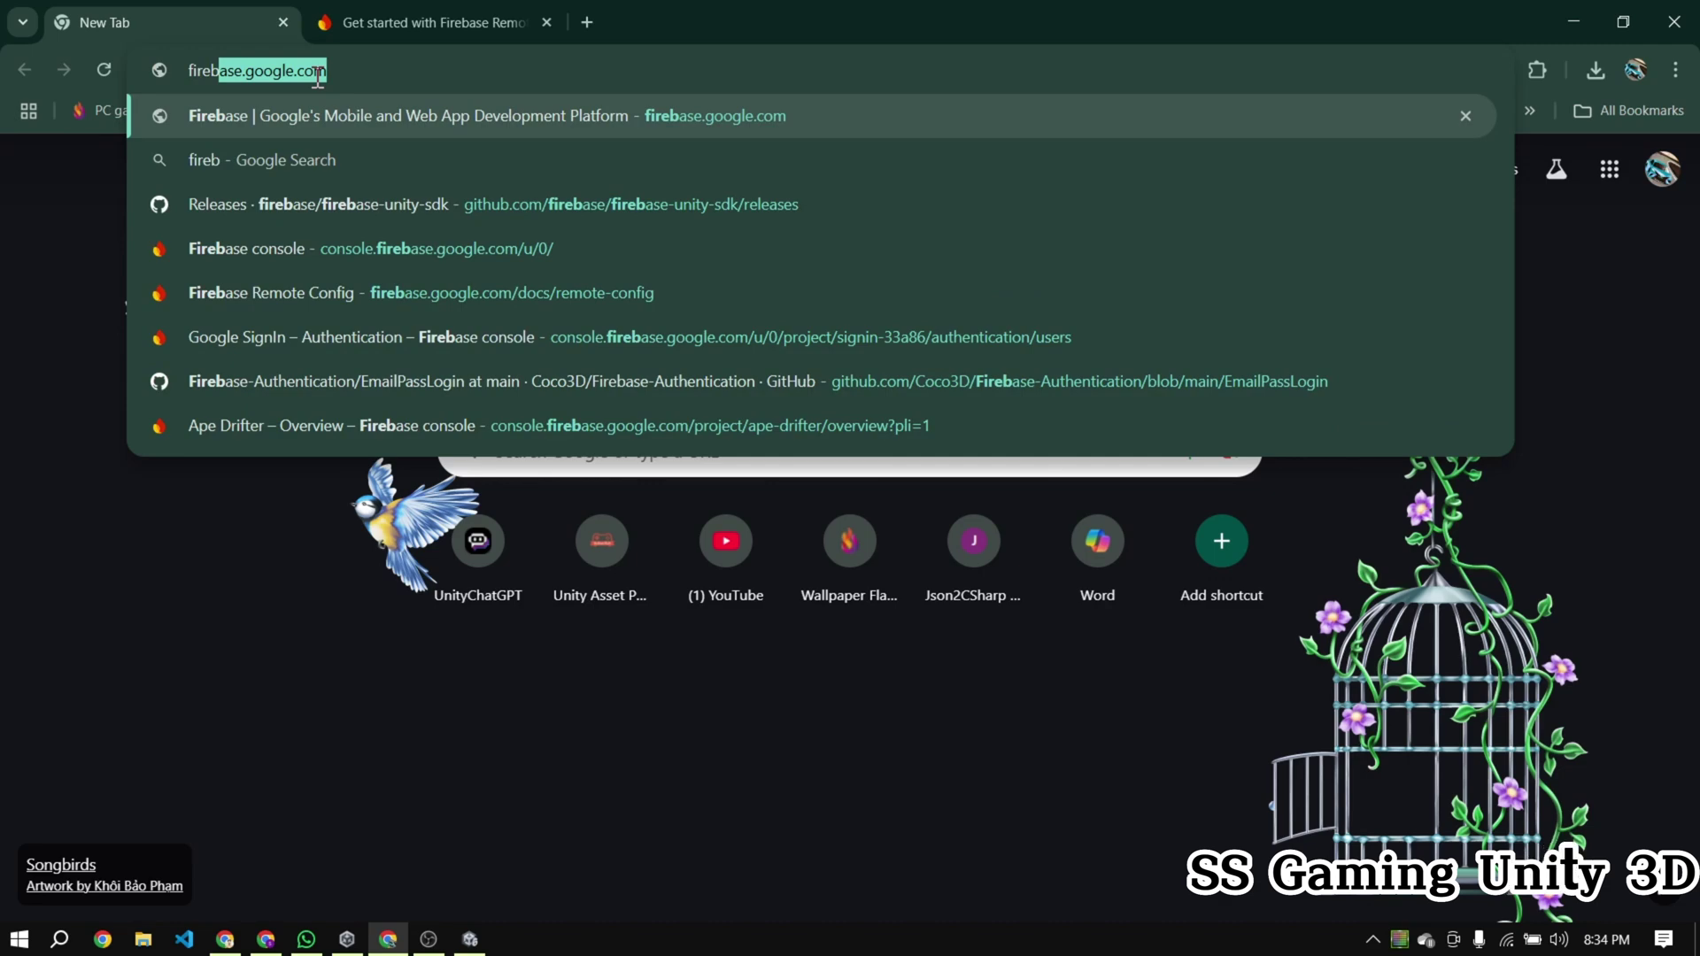
{"action": "type", "text": "ase"}
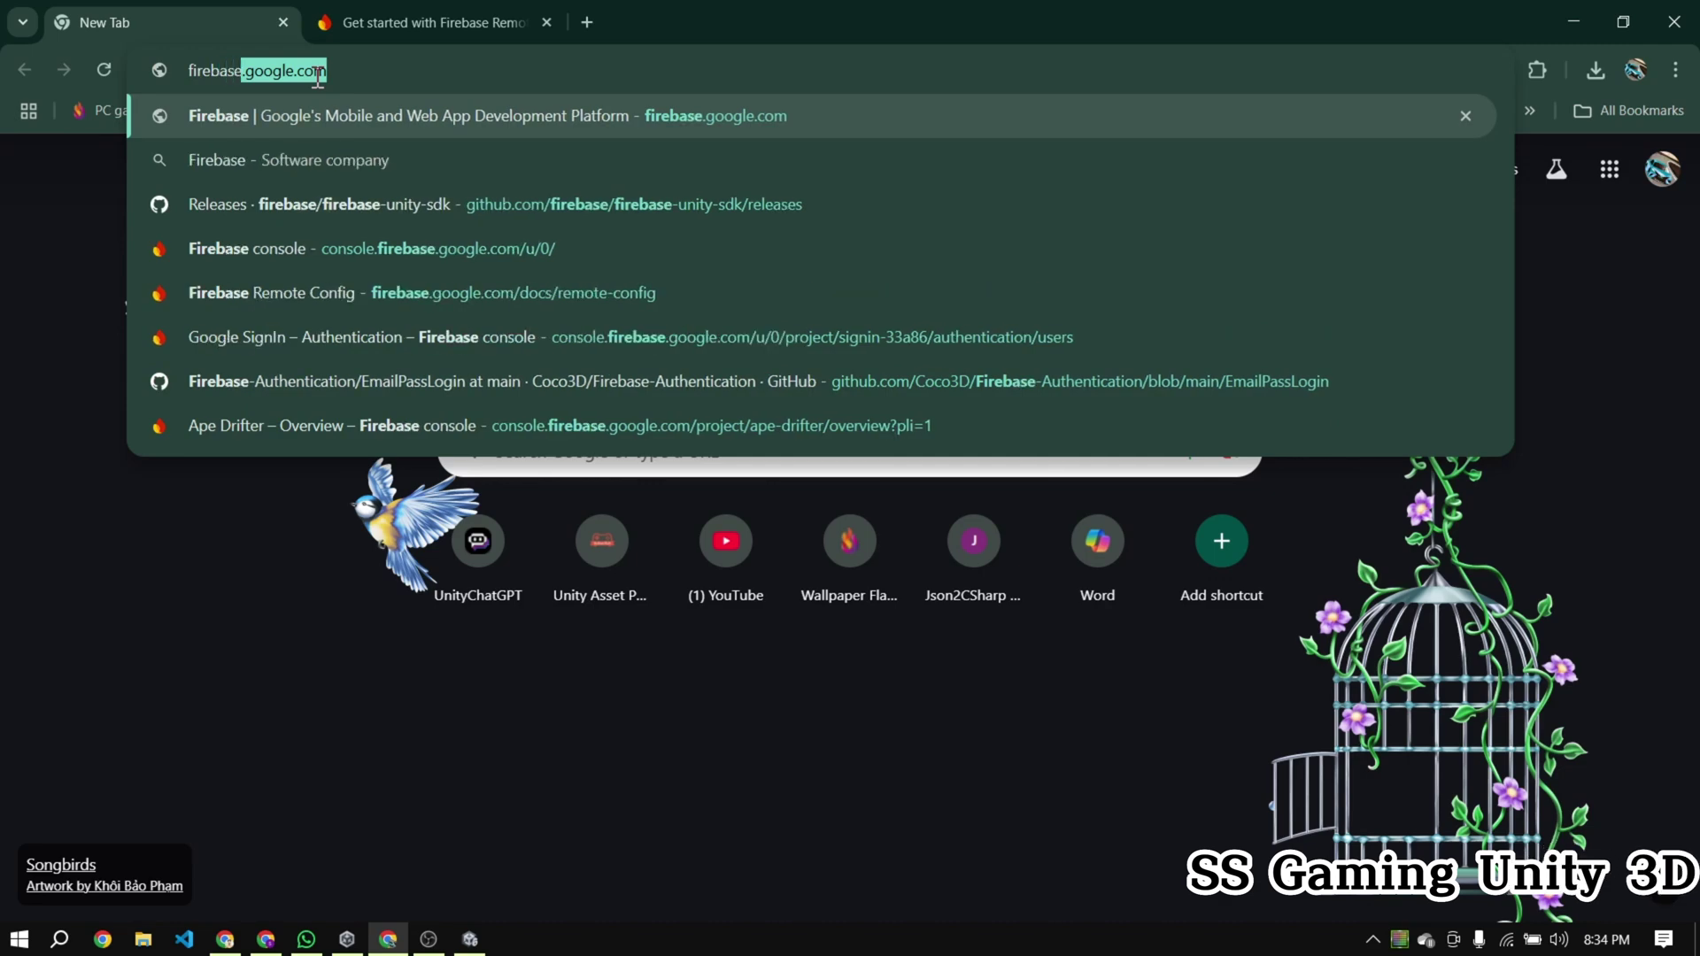
{"action": "type", "text": ".google.com"}
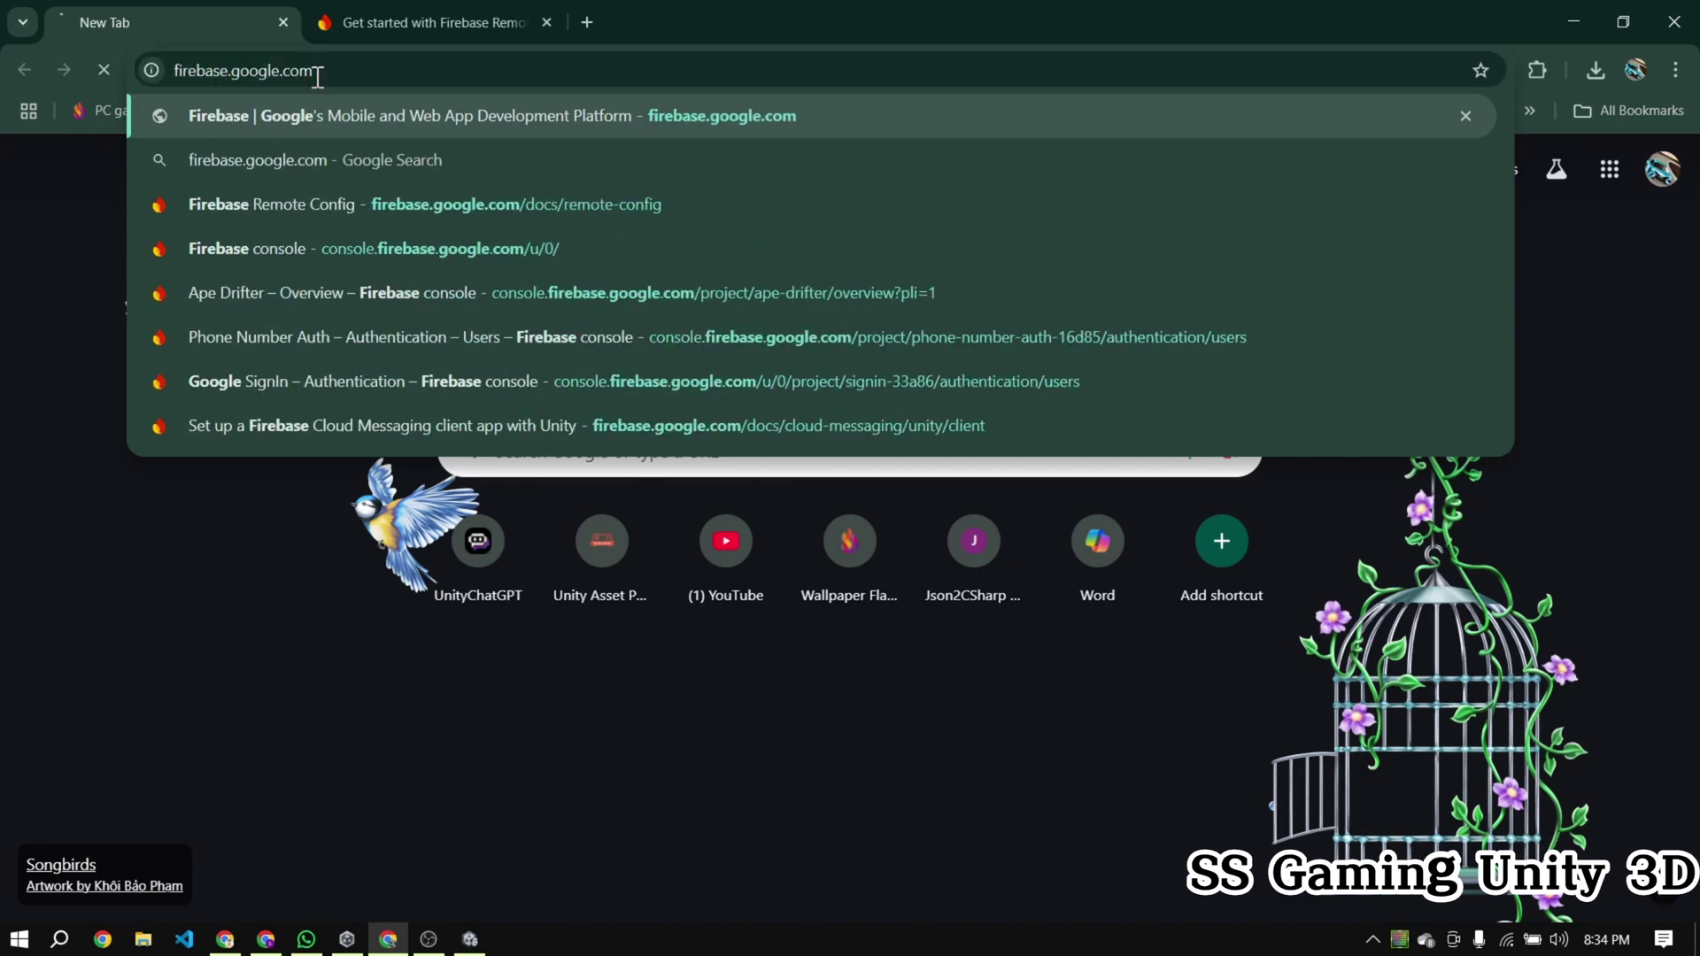
{"action": "key", "text": "Return"}
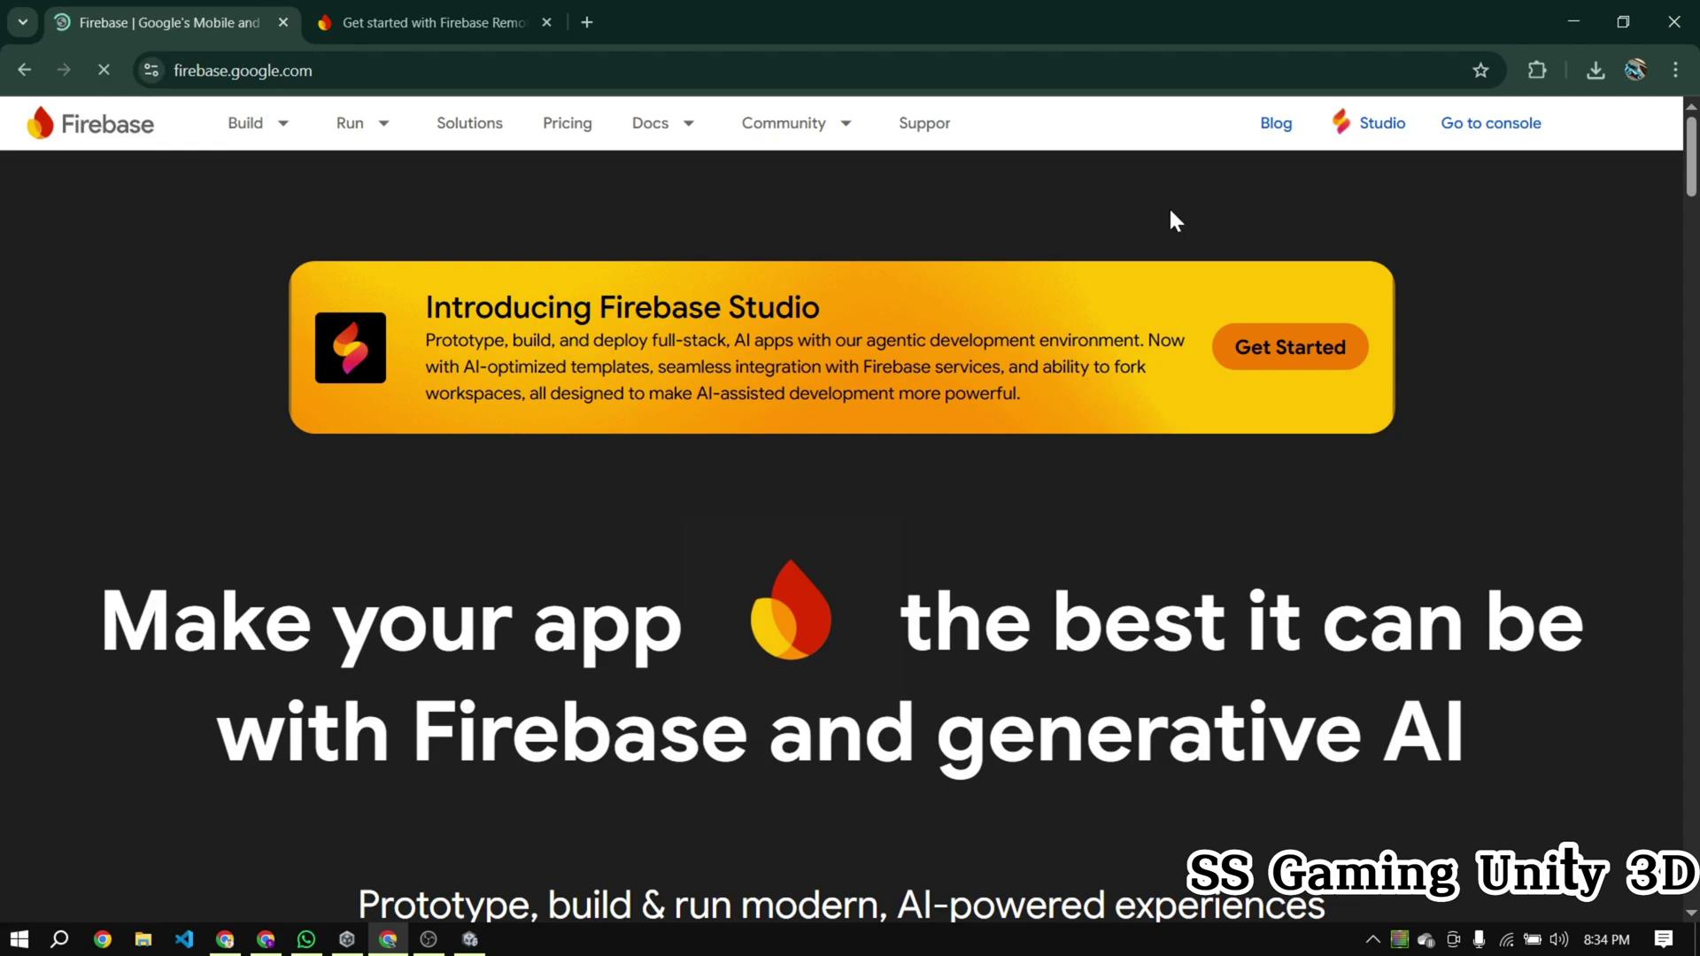
Step: Create a new Firebase project named 'Remote Config'
{"action": "left_click", "coordinate": [1475, 122]}
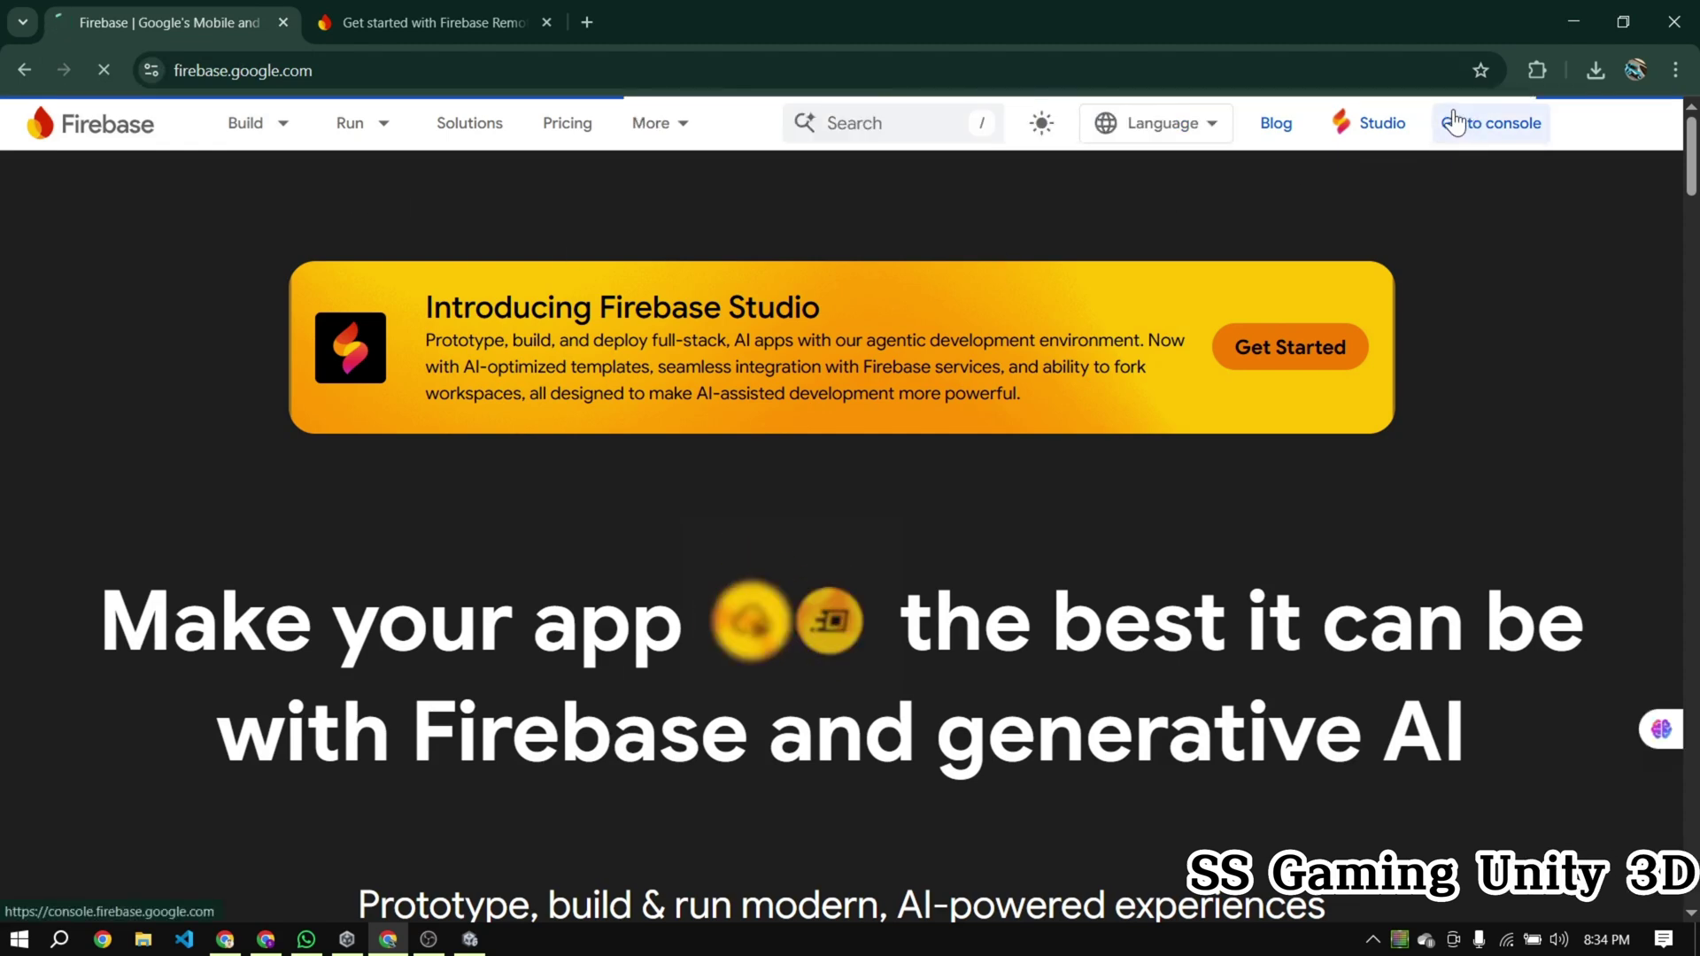
{"action": "left_click", "coordinate": [561, 425]}
{"action": "type", "text": "Remo"}
{"action": "key", "text": "ctrl+a"}
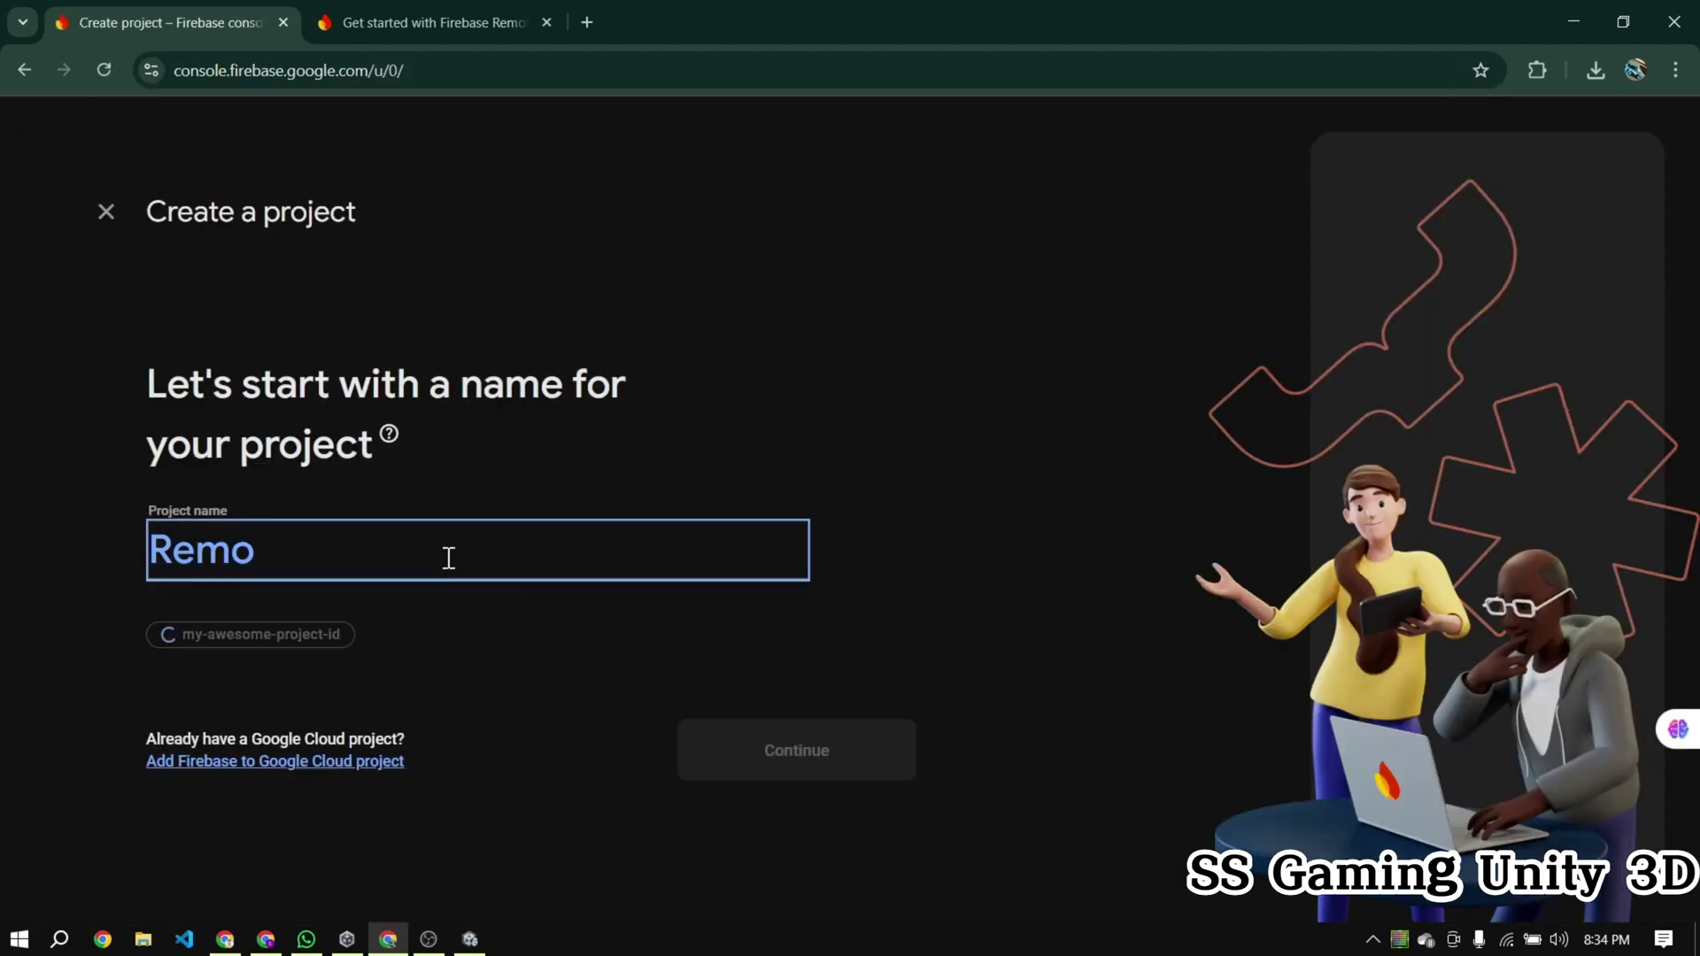
{"action": "type", "text": "nfig"}
{"action": "key", "text": "ctrl+a"}
{"action": "key", "text": "BackSpace"}
{"action": "type", "text": "Config"}
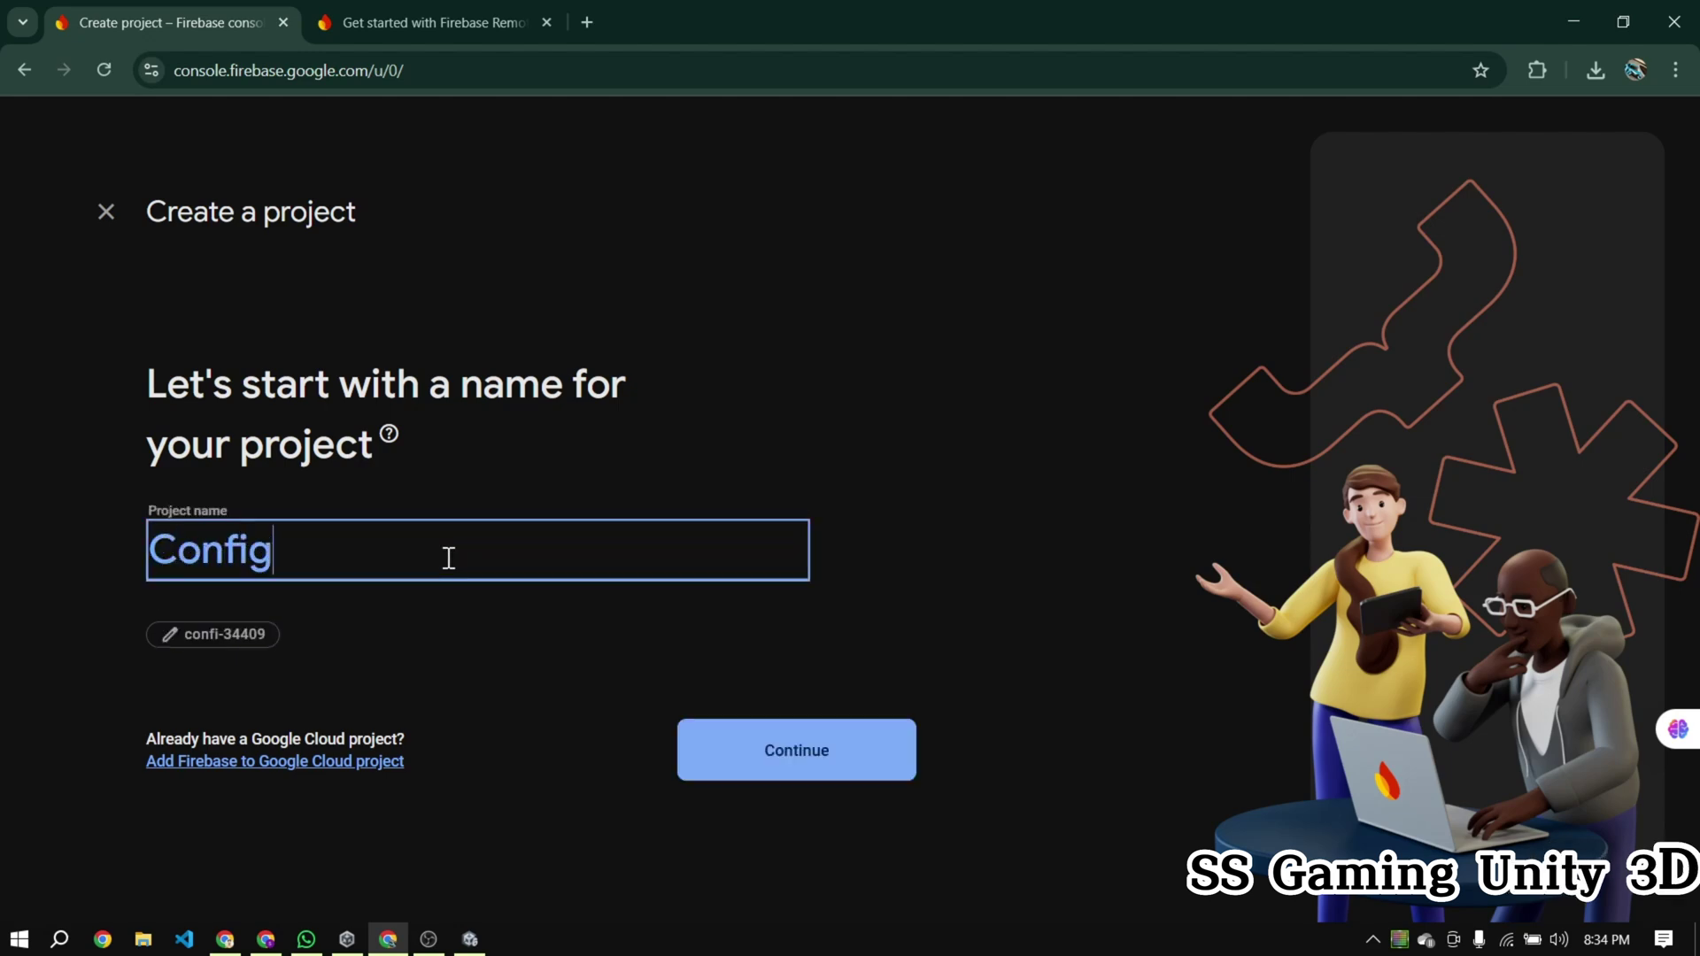
{"action": "key", "text": "ctrl+a"}
{"action": "key", "text": "BackSpace"}
{"action": "type", "text": "Remote Config"}
{"action": "left_click", "coordinate": [714, 766]}
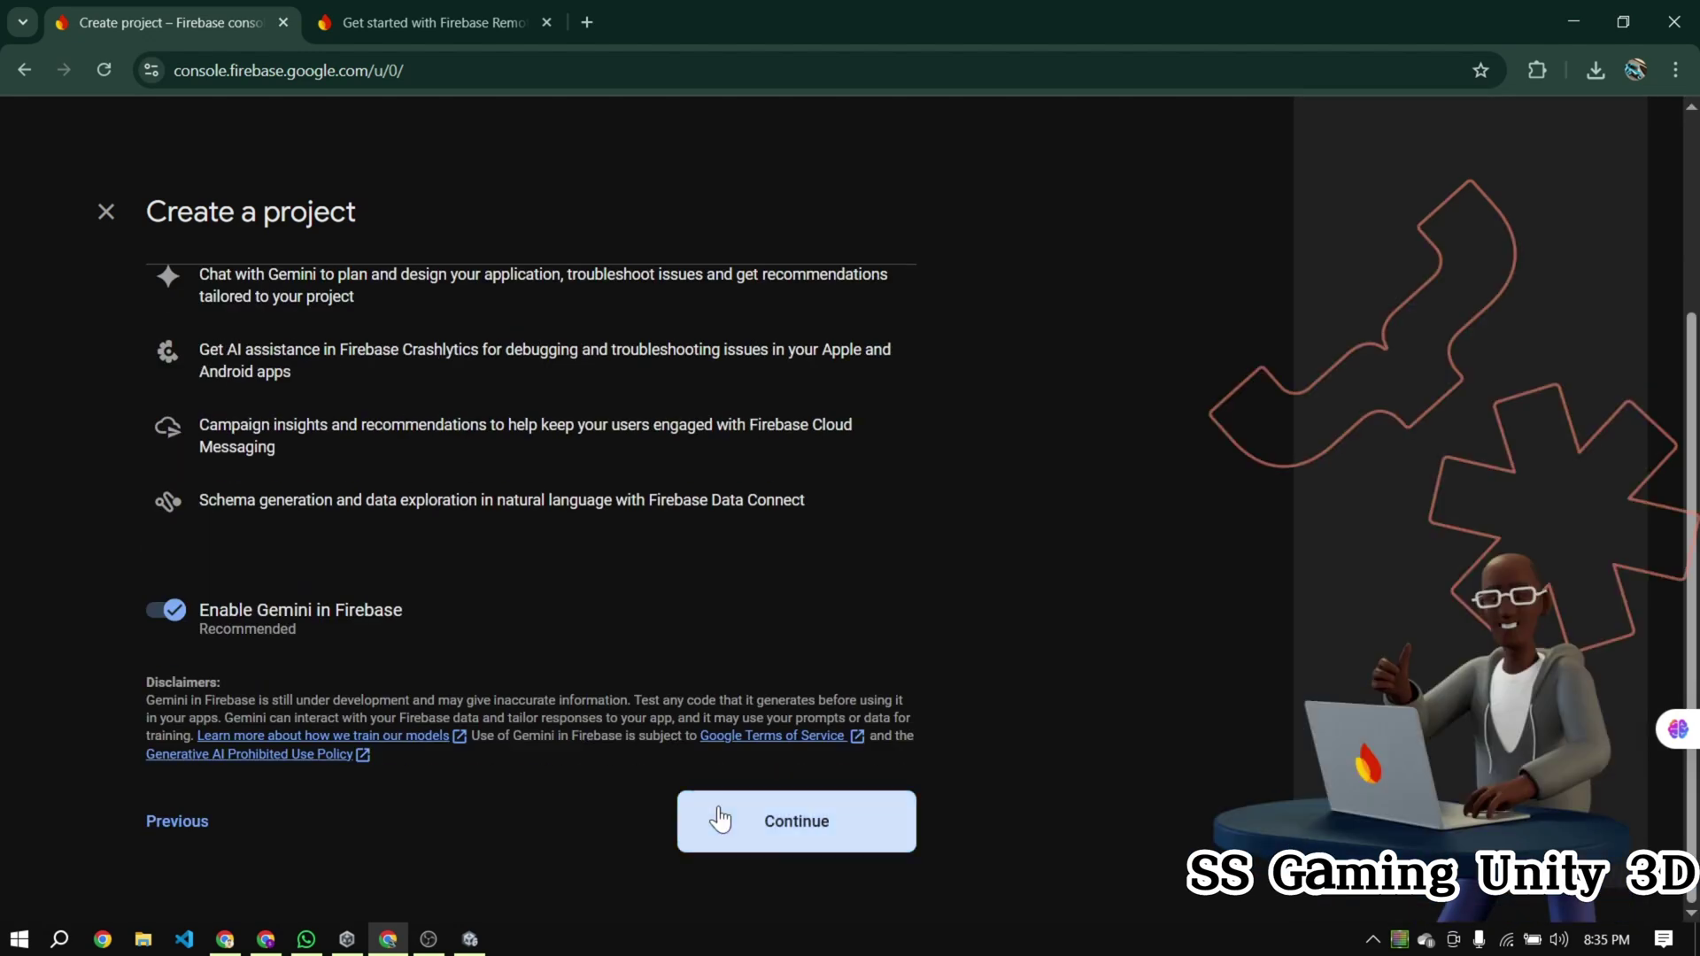
{"action": "left_click", "coordinate": [714, 812]}
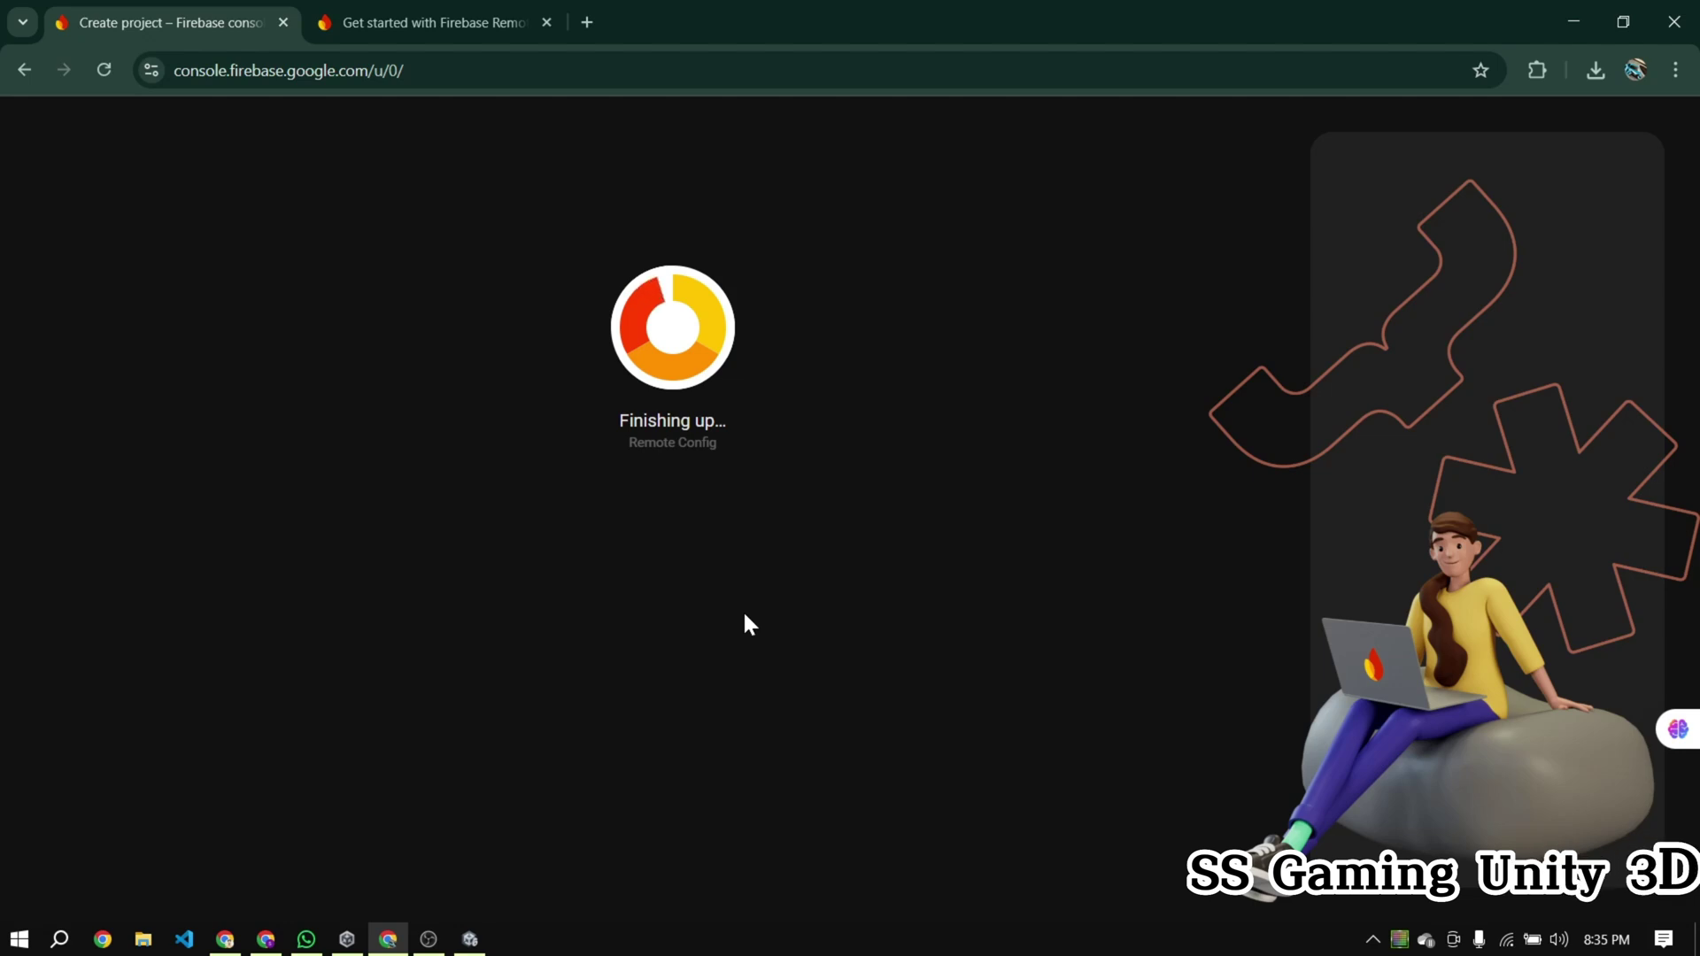
Step: In the new project, add a Unity app and choose Register as Android app
{"action": "left_click", "coordinate": [804, 416]}
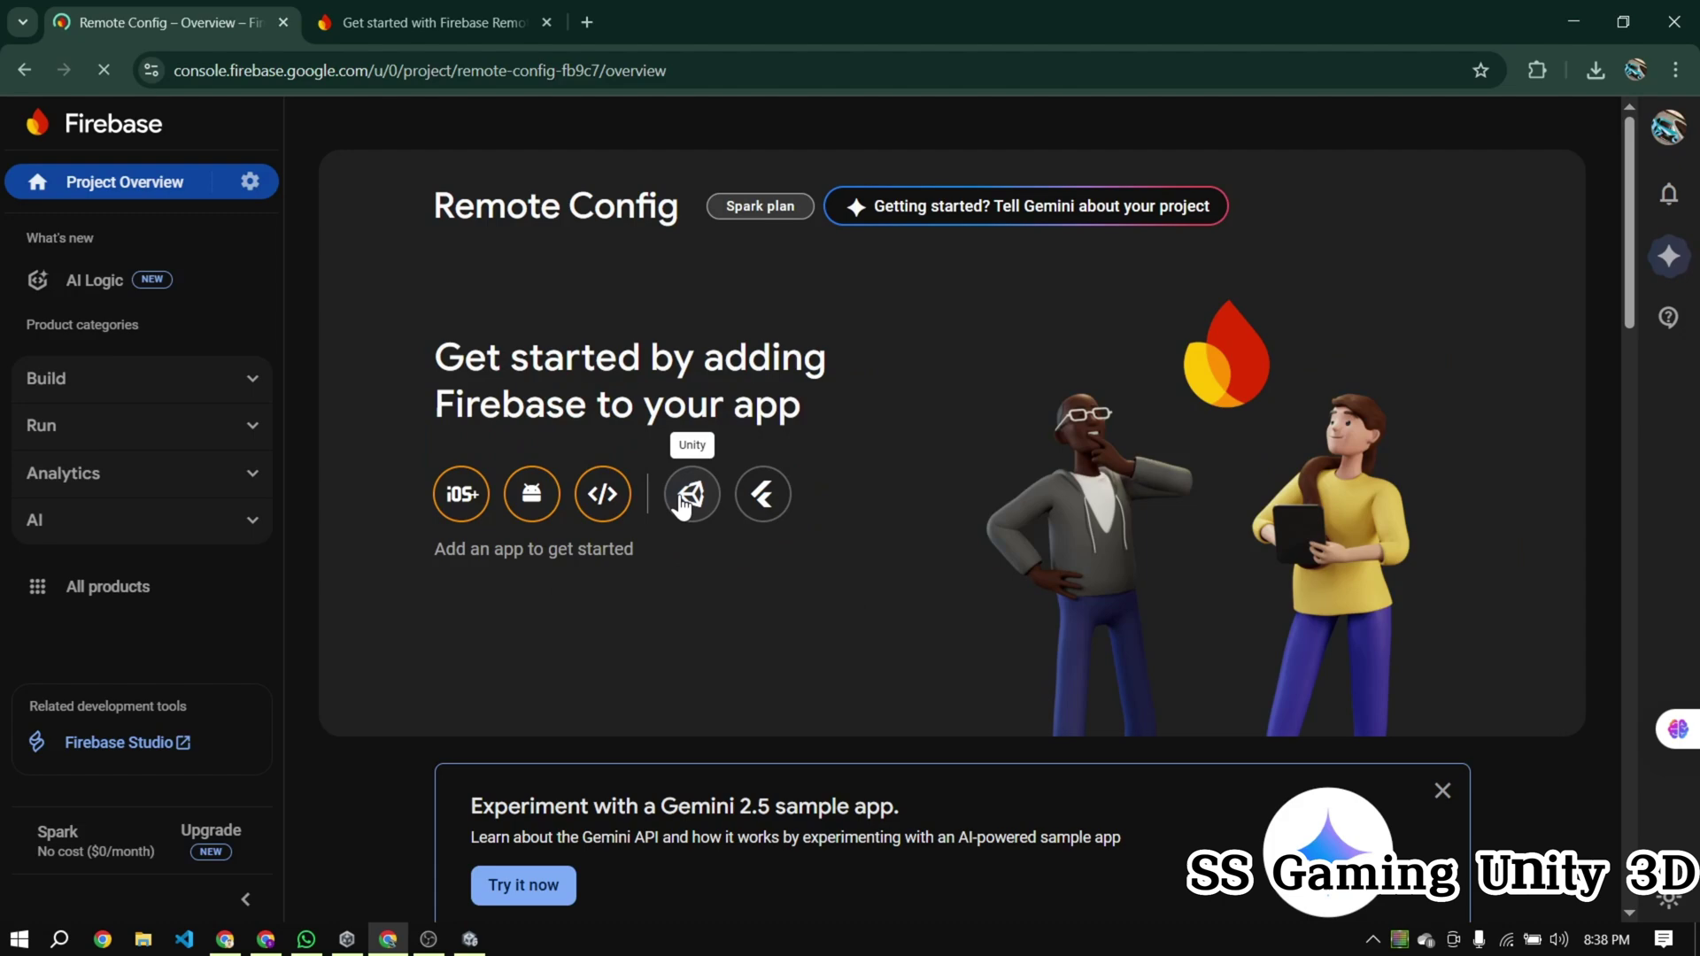
{"action": "left_click", "coordinate": [683, 505]}
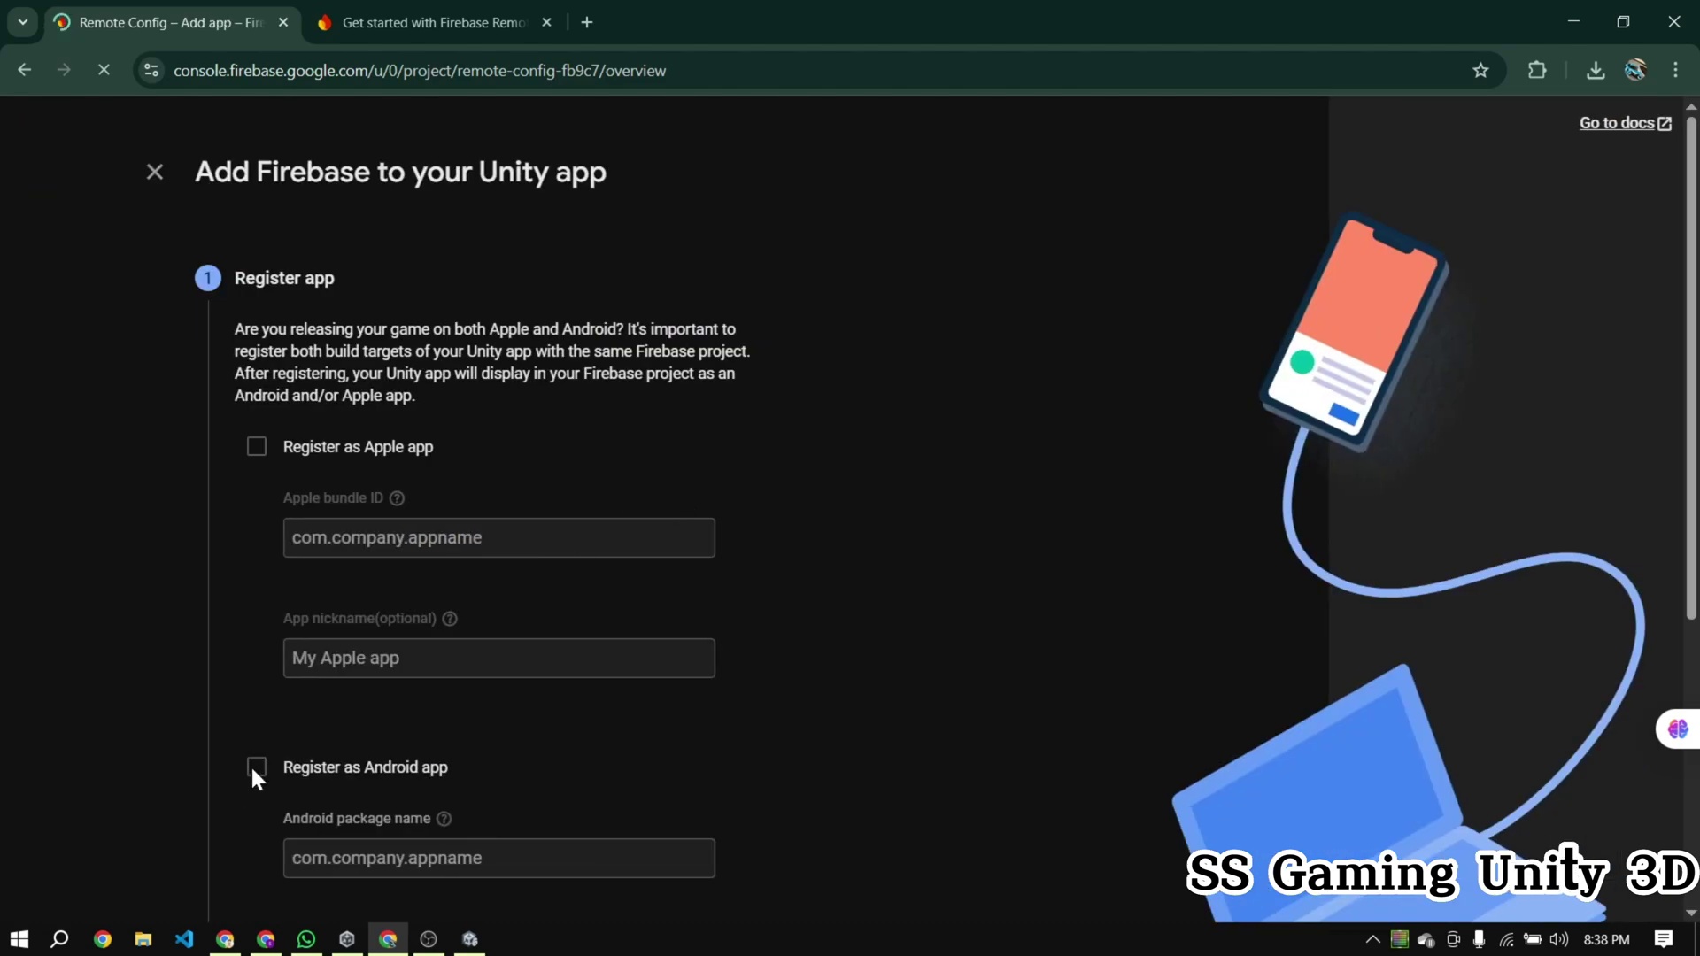
{"action": "scroll", "coordinate": [250, 764], "scroll_direction": "down", "scroll_amount": 5}
{"action": "left_click", "coordinate": [259, 327]}
{"action": "left_click", "coordinate": [16, 36]}
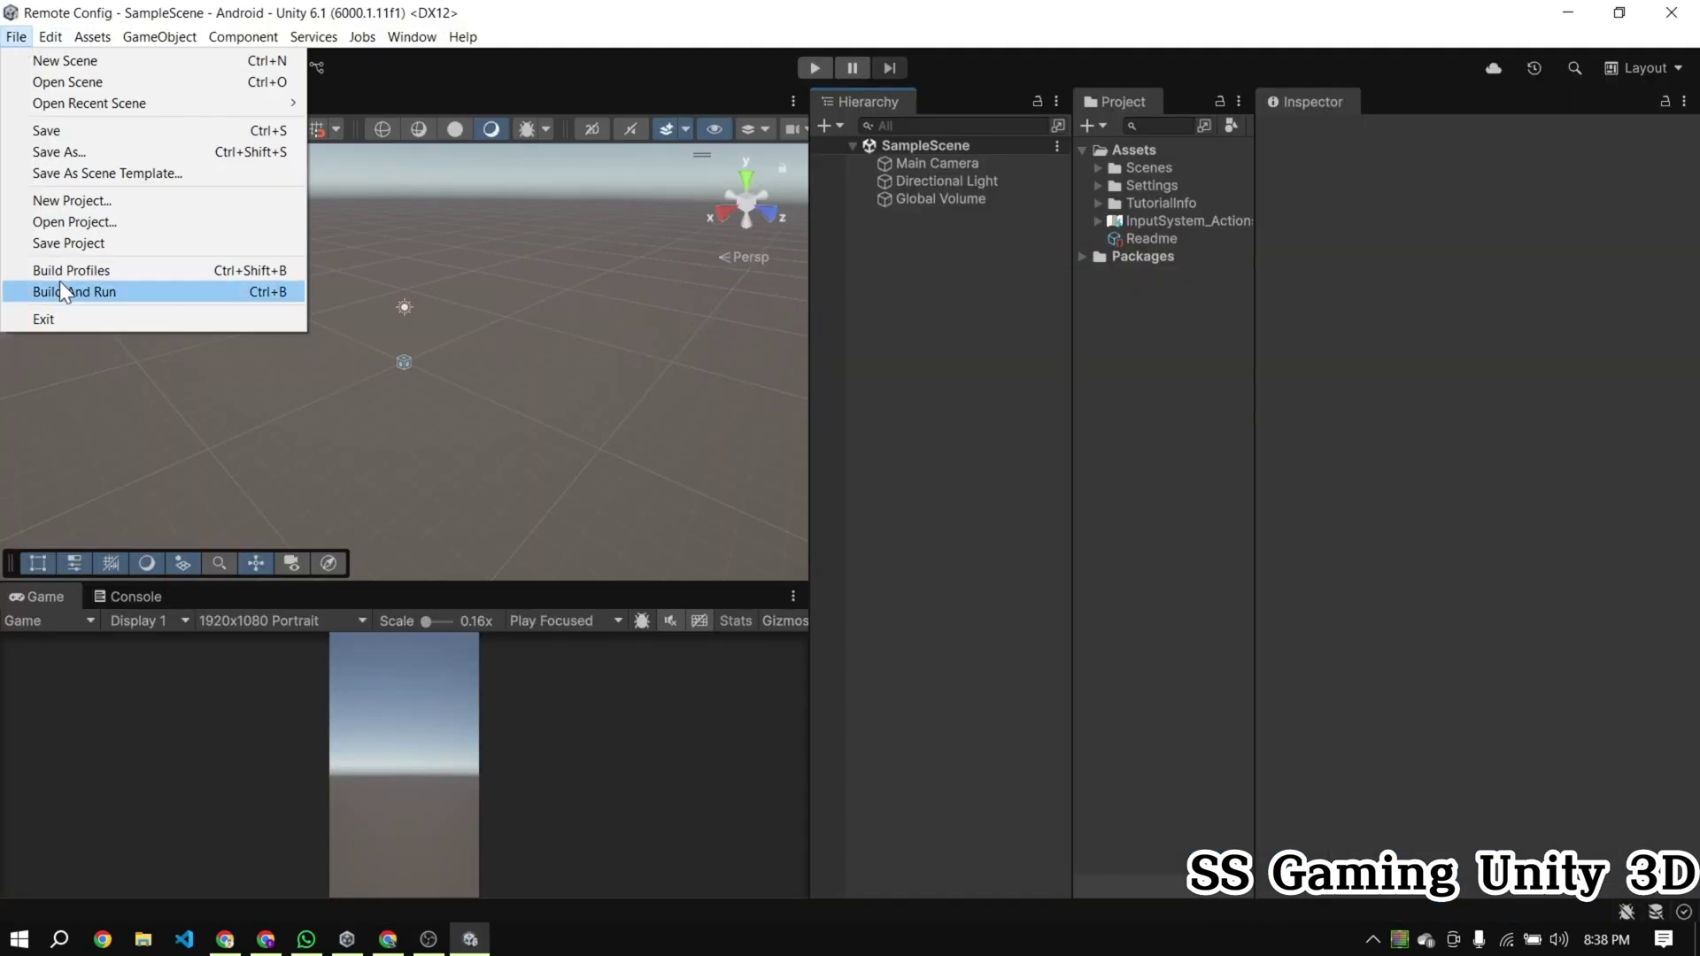
Step: Copy com.ssgamingunity3d.RemoteConfig from Player Settings and register the Android app with it
{"action": "left_click", "coordinate": [71, 270]}
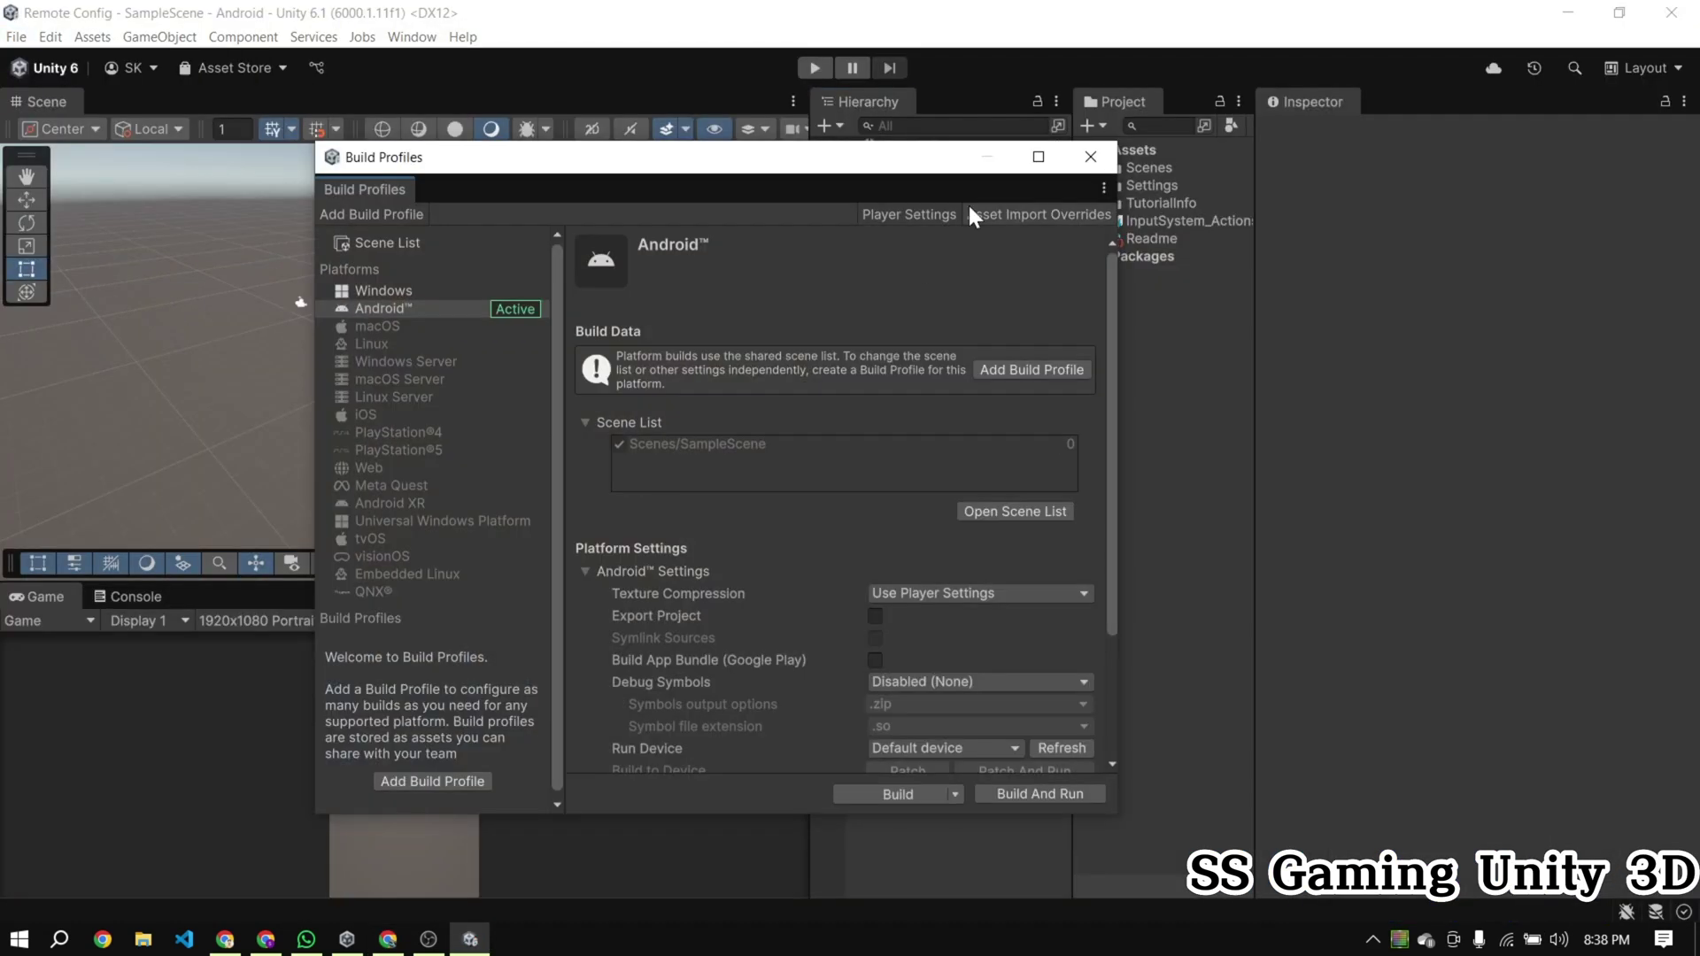
{"action": "left_click", "coordinate": [969, 213]}
{"action": "scroll", "coordinate": [603, 632], "scroll_direction": "down", "scroll_amount": 10}
{"action": "left_click", "coordinate": [740, 624]}
{"action": "key", "text": "ctrl+c"}
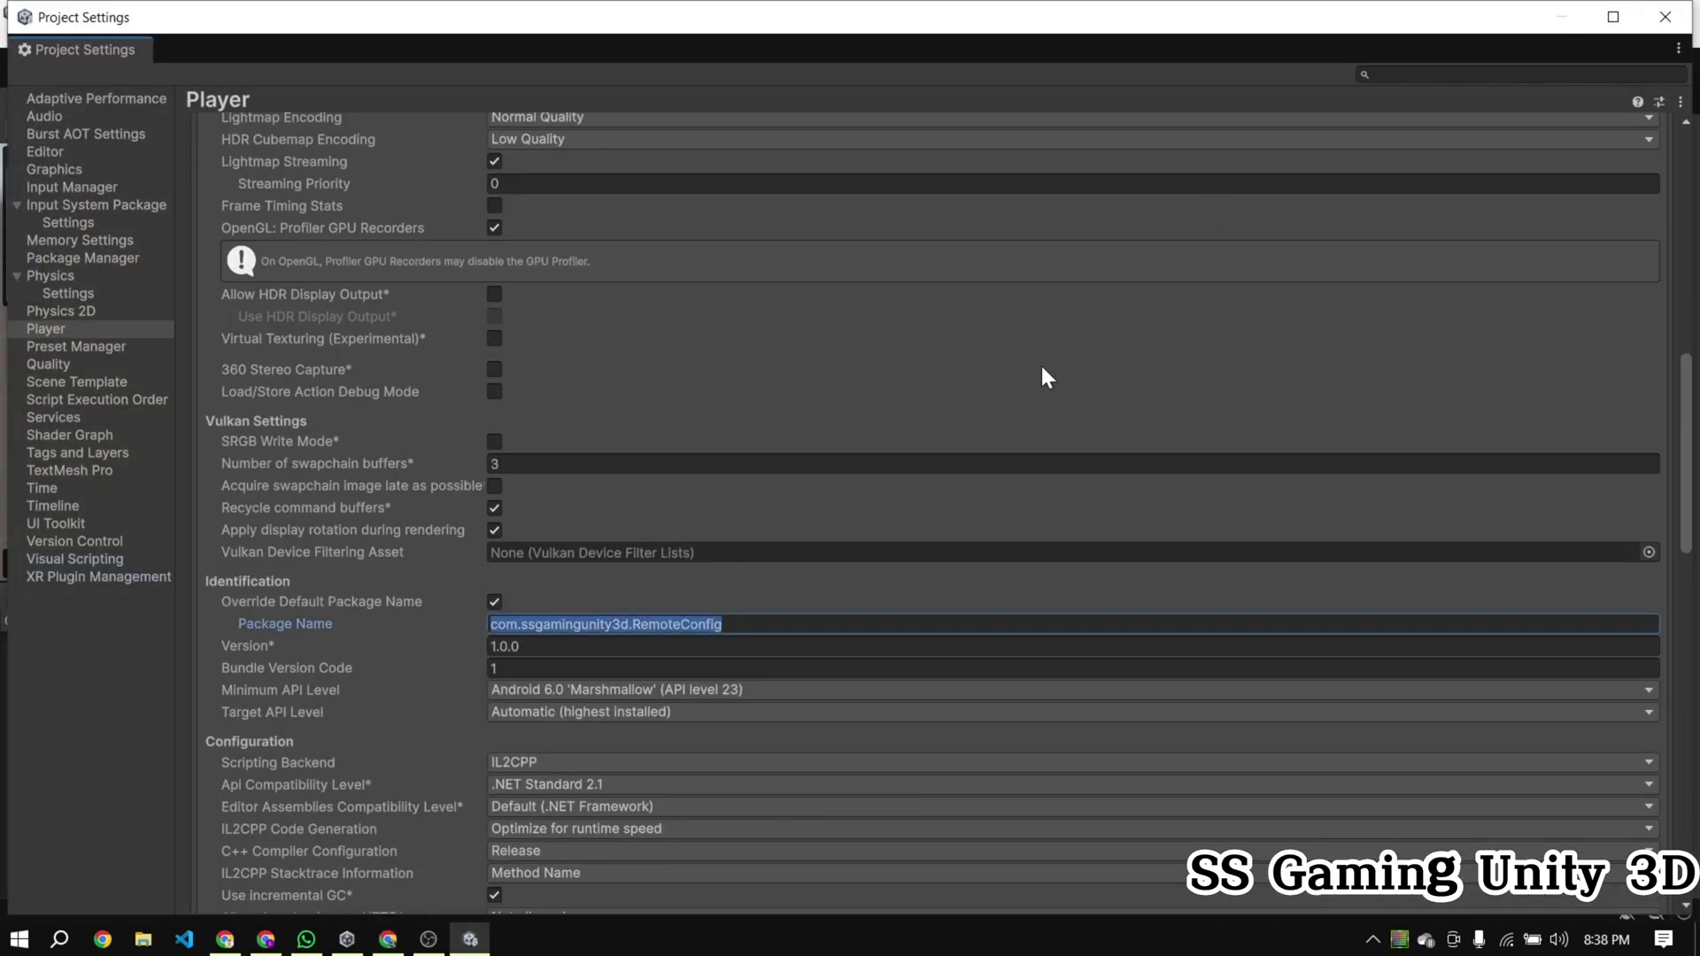
{"action": "key", "text": "alt+Tab"}
{"action": "key", "text": "ctrl+v"}
{"action": "left_click", "coordinate": [384, 535]}
{"action": "key", "text": "Return"}
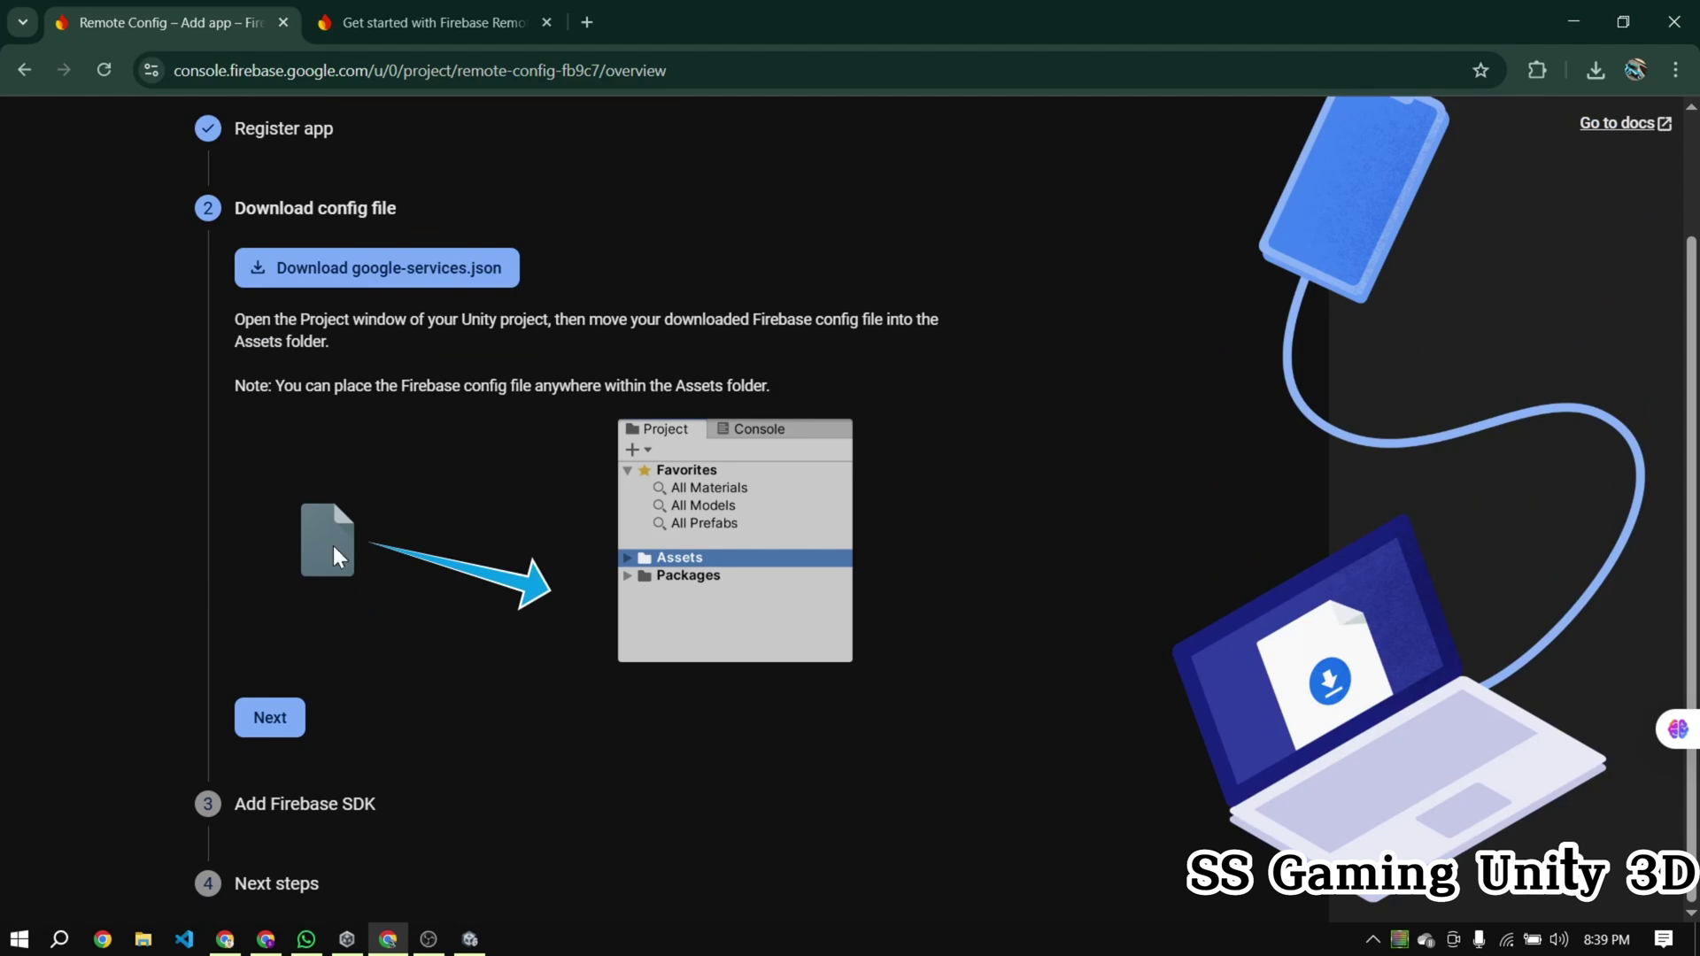
Step: Skip the remaining setup steps and open Remote Config under Run in the sidebar
{"action": "left_click", "coordinate": [267, 728]}
{"action": "left_click", "coordinate": [361, 774]}
{"action": "left_click", "coordinate": [409, 788]}
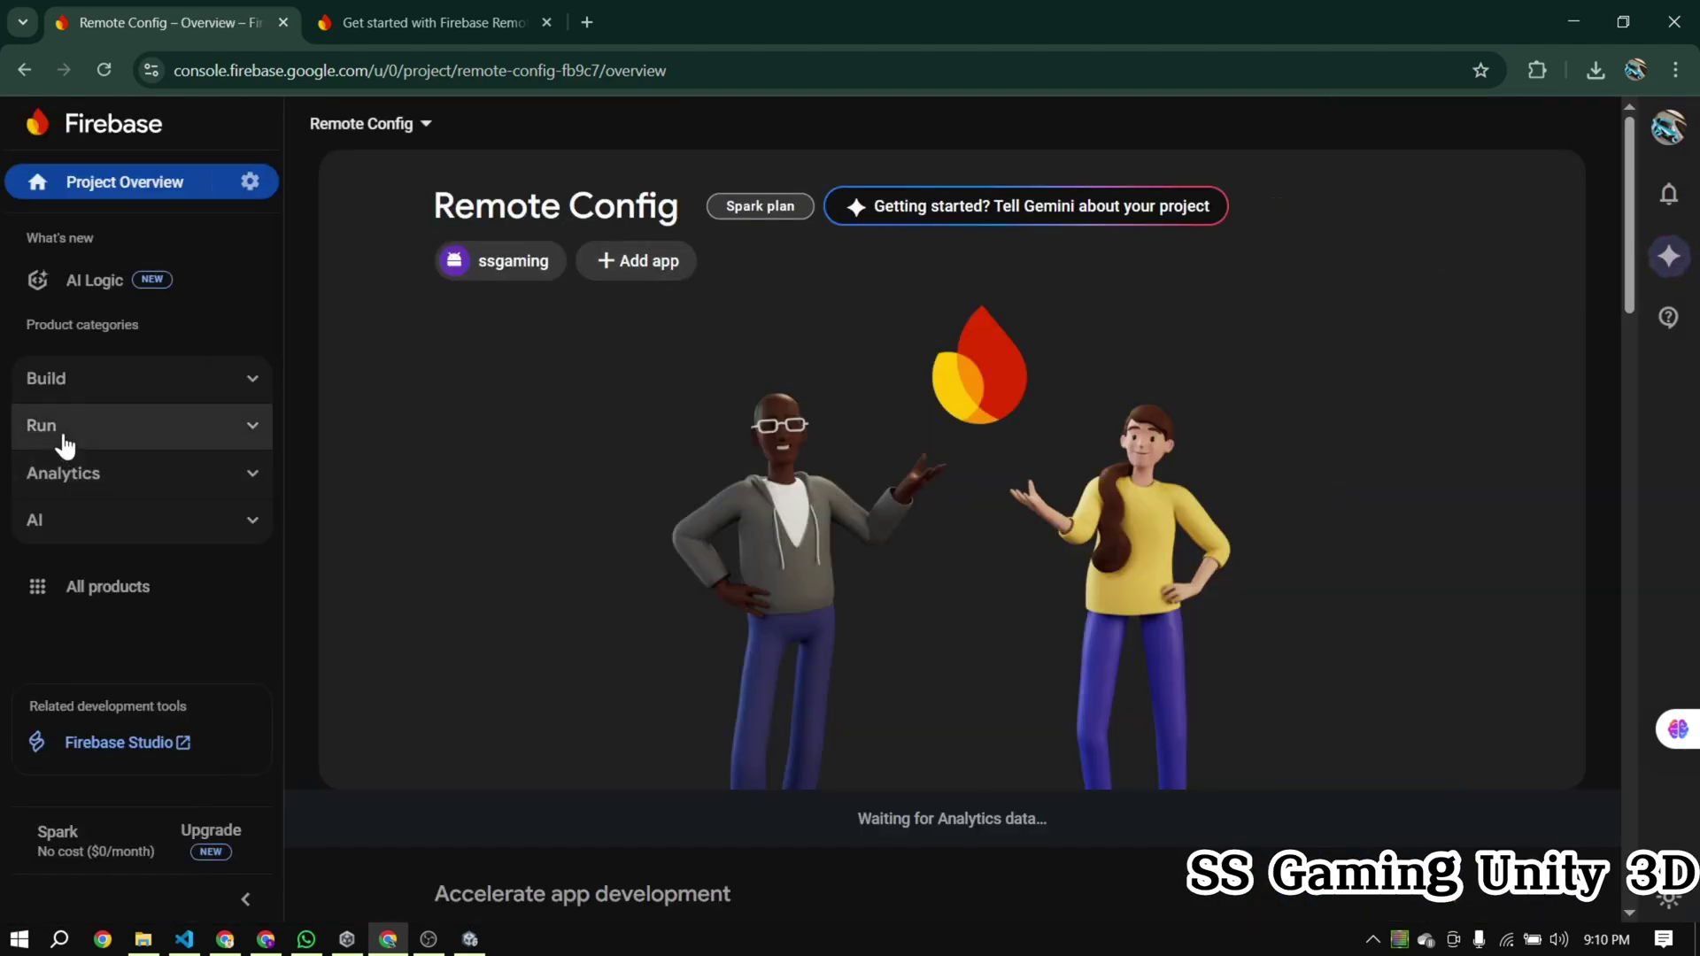
{"action": "left_click", "coordinate": [63, 429]}
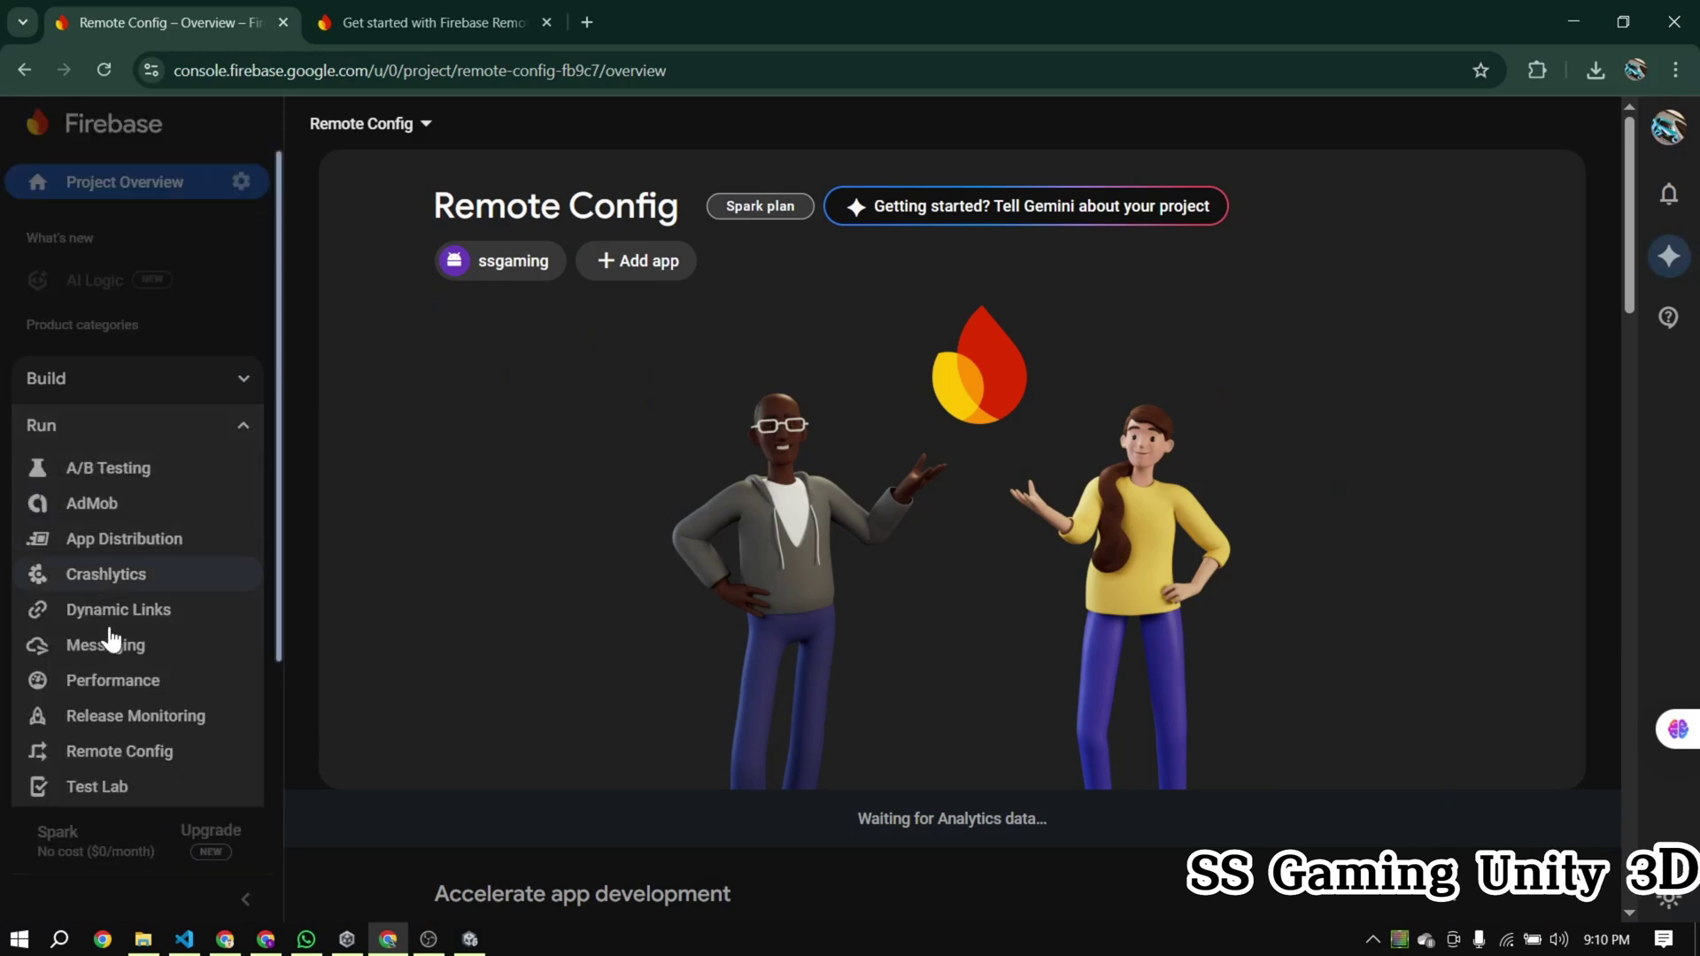
{"action": "left_click", "coordinate": [121, 754]}
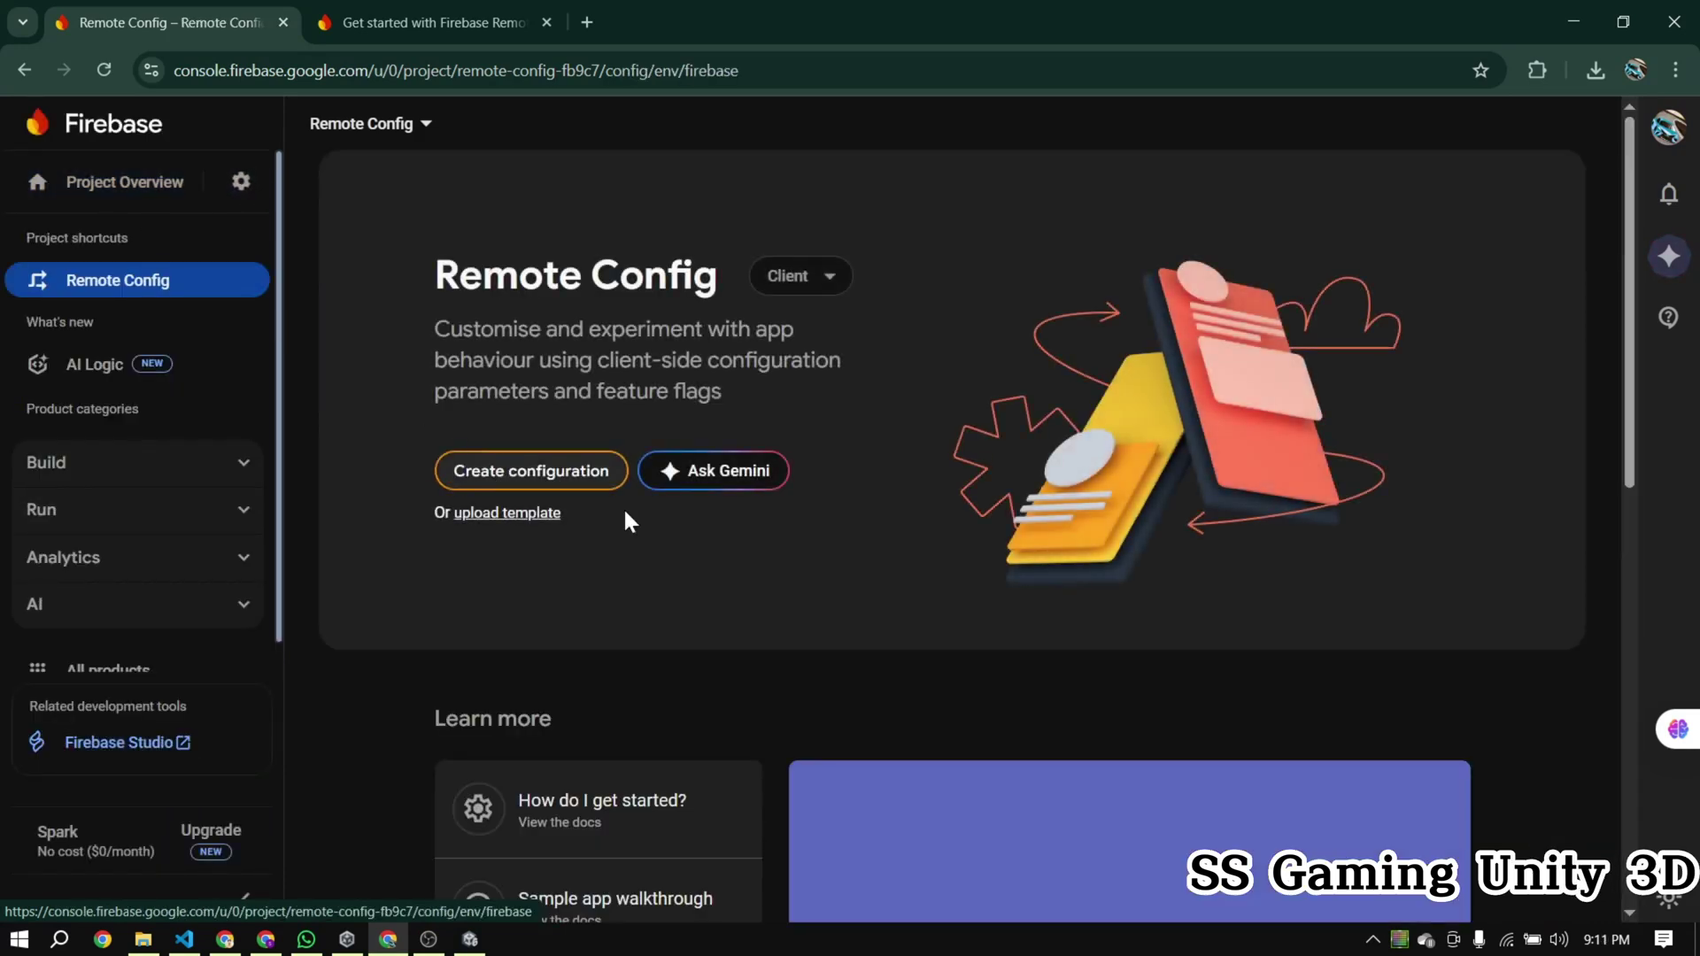
Step: Create and save the Remote Config string parameter App_Version with default value 1.0.0
{"action": "left_click", "coordinate": [577, 475]}
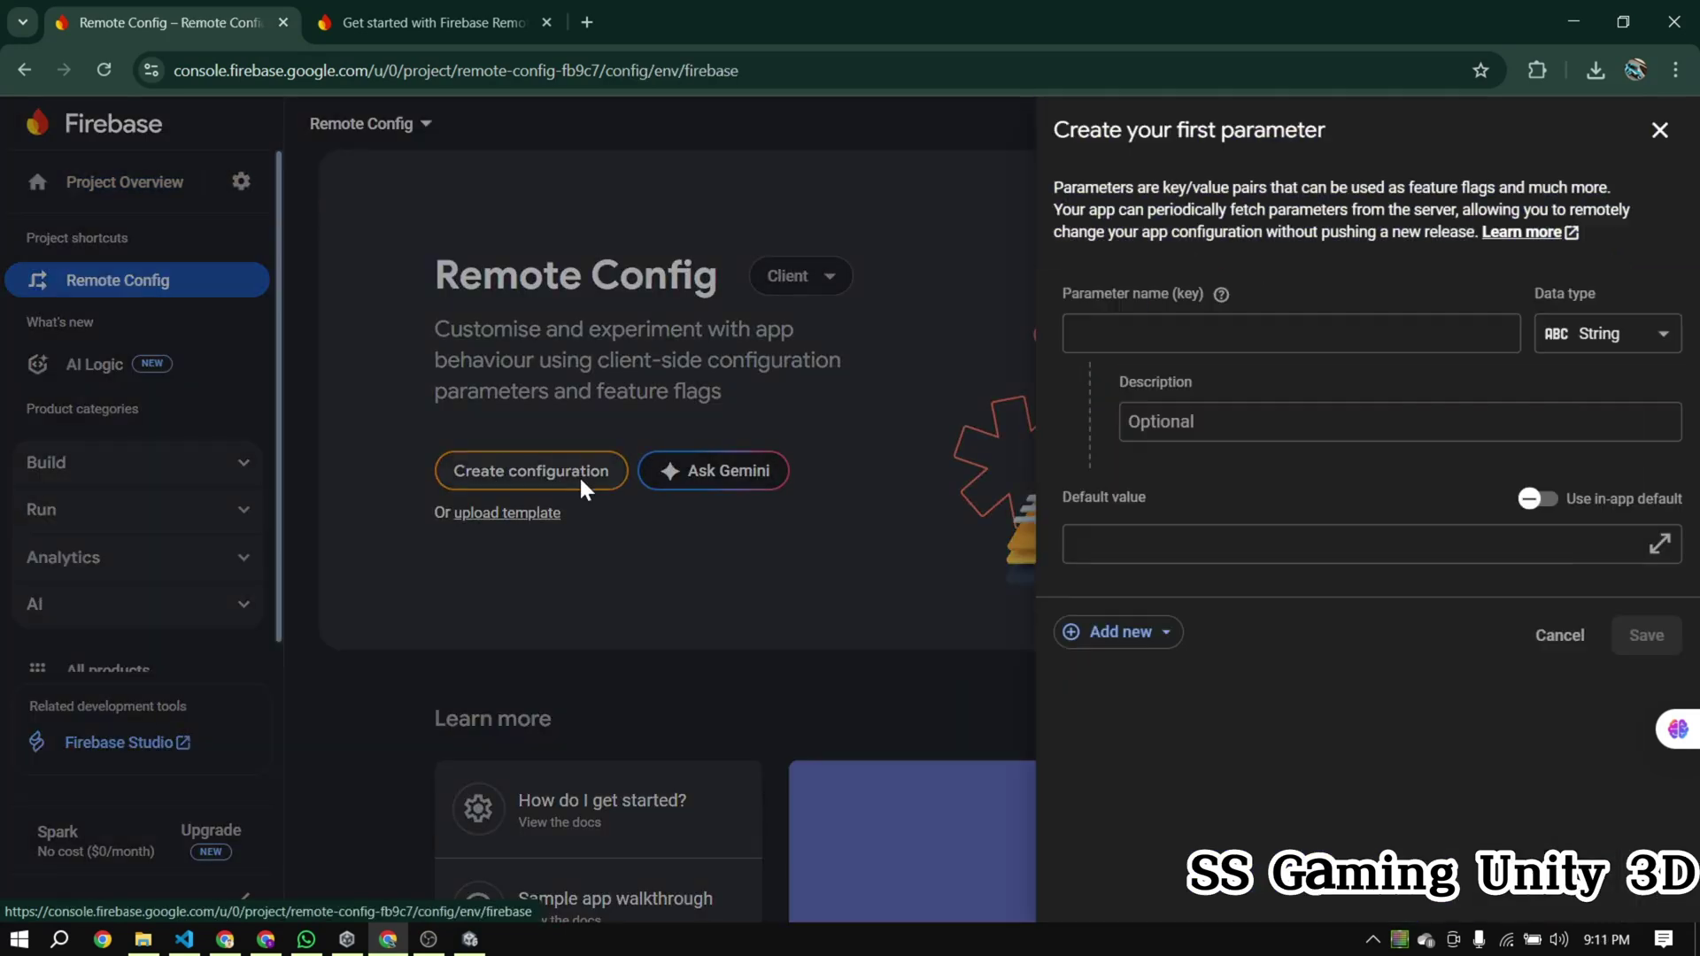
{"action": "left_click", "coordinate": [1398, 332]}
{"action": "type", "text": "App_Version"}
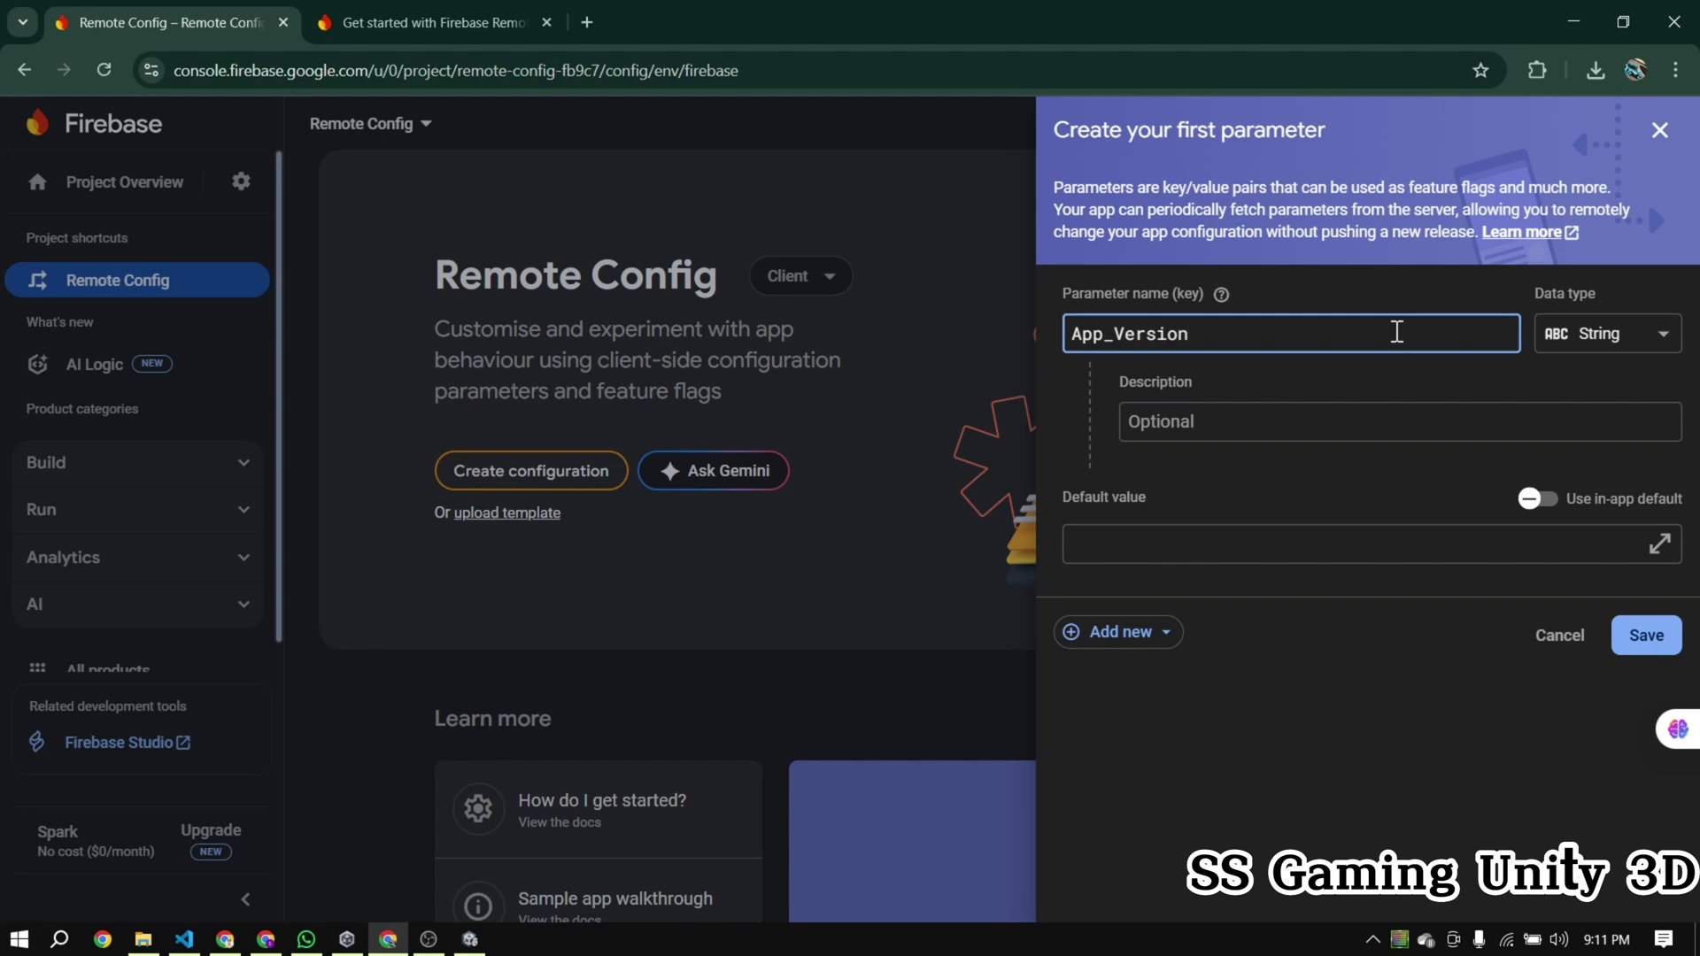
{"action": "left_click", "coordinate": [1165, 539]}
{"action": "type", "text": "1.0.0"}
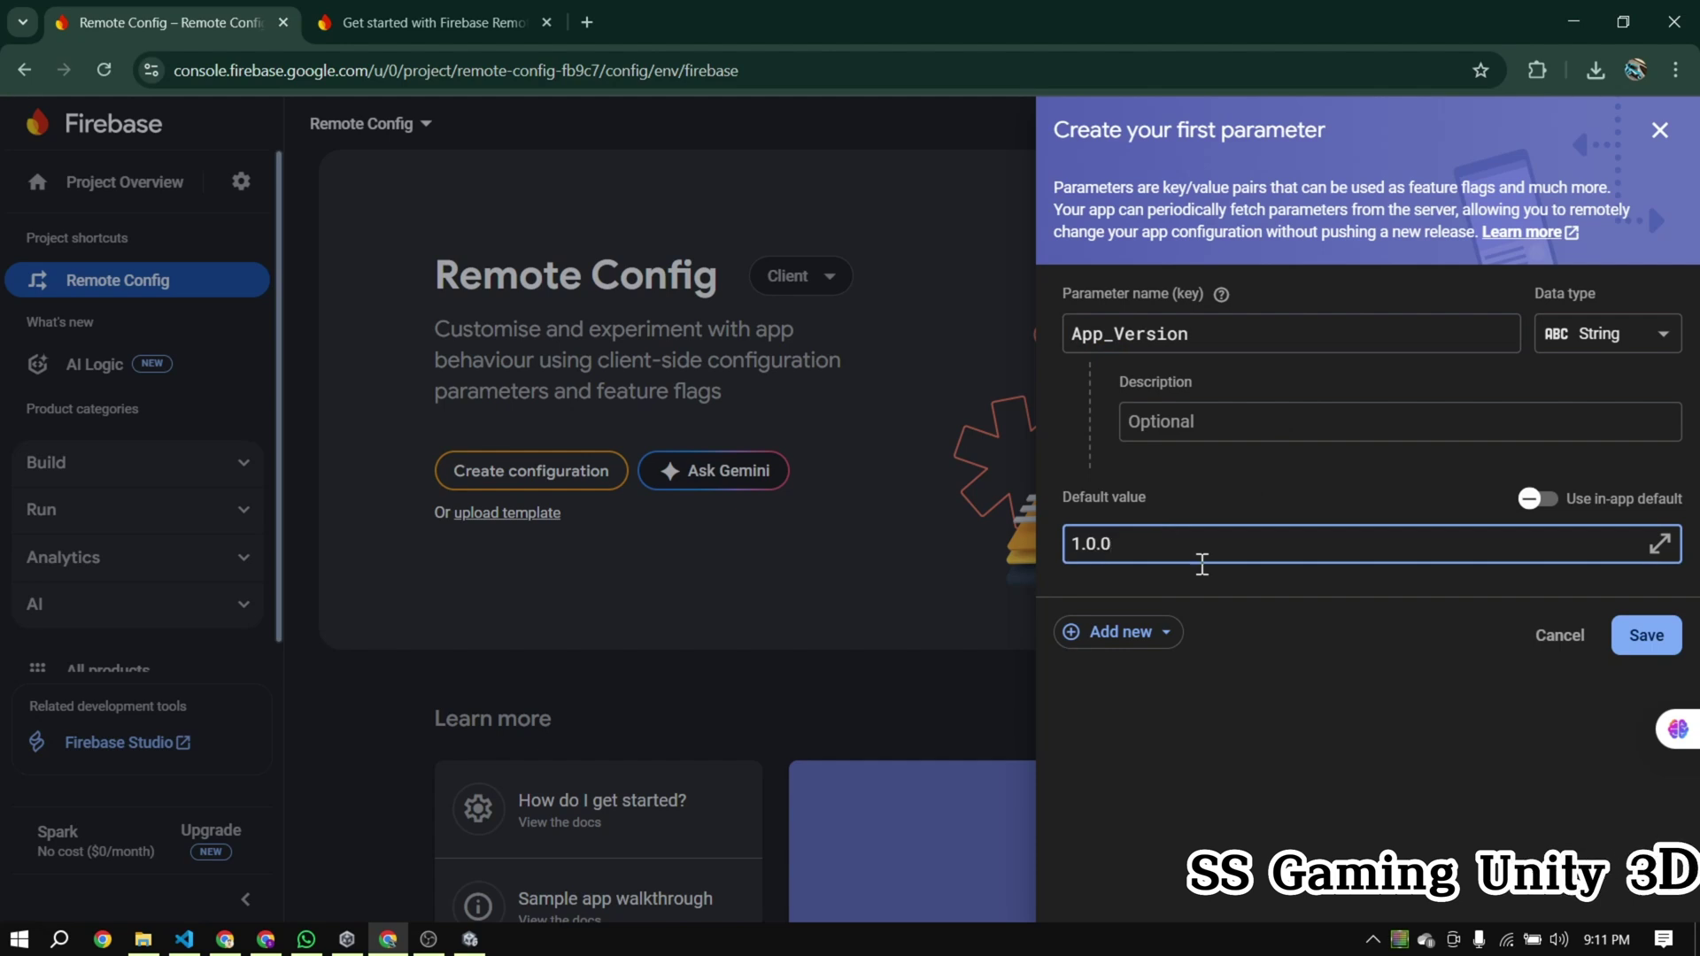
{"action": "left_click", "coordinate": [1642, 636]}
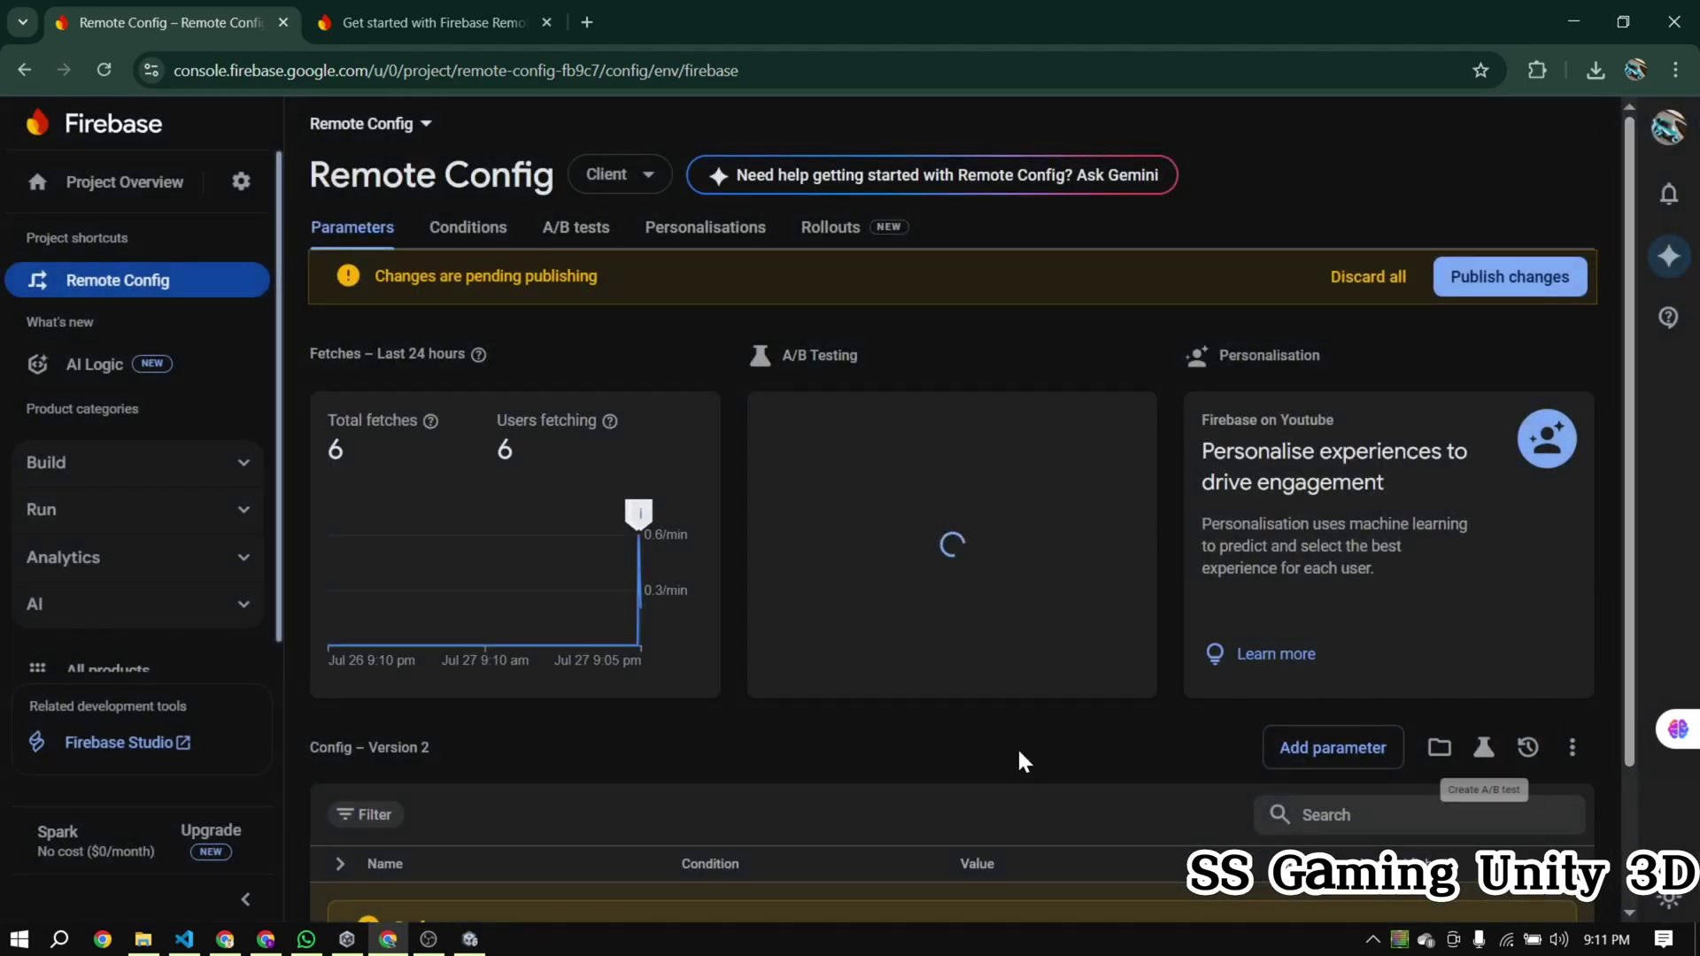